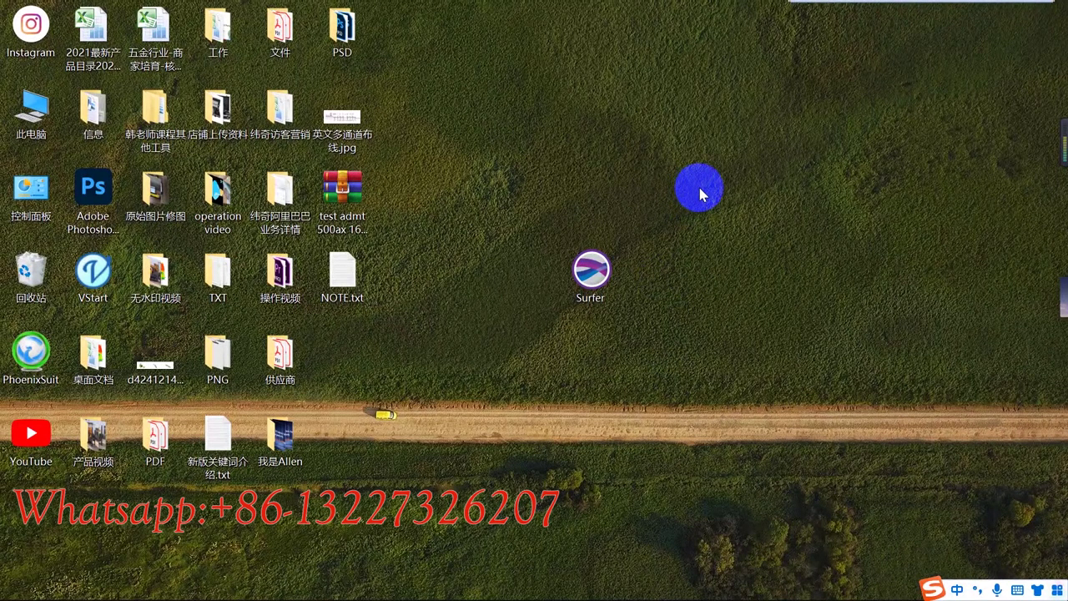
Step: Bring the AIDU Cloud login page forward in Chrome and open the SMS login form
mouse_move(679, 591)
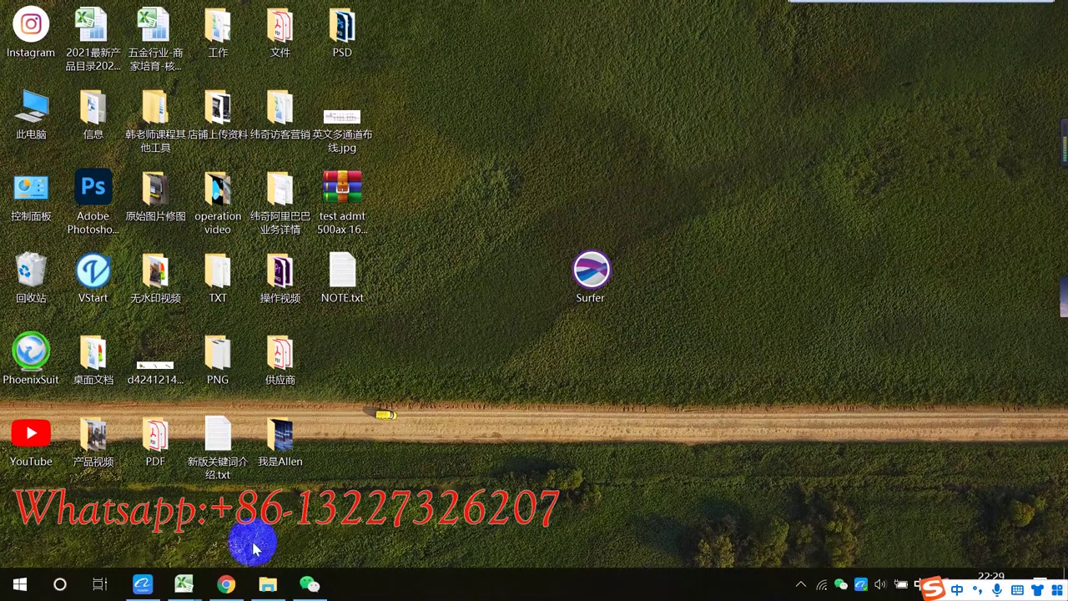
click(225, 591)
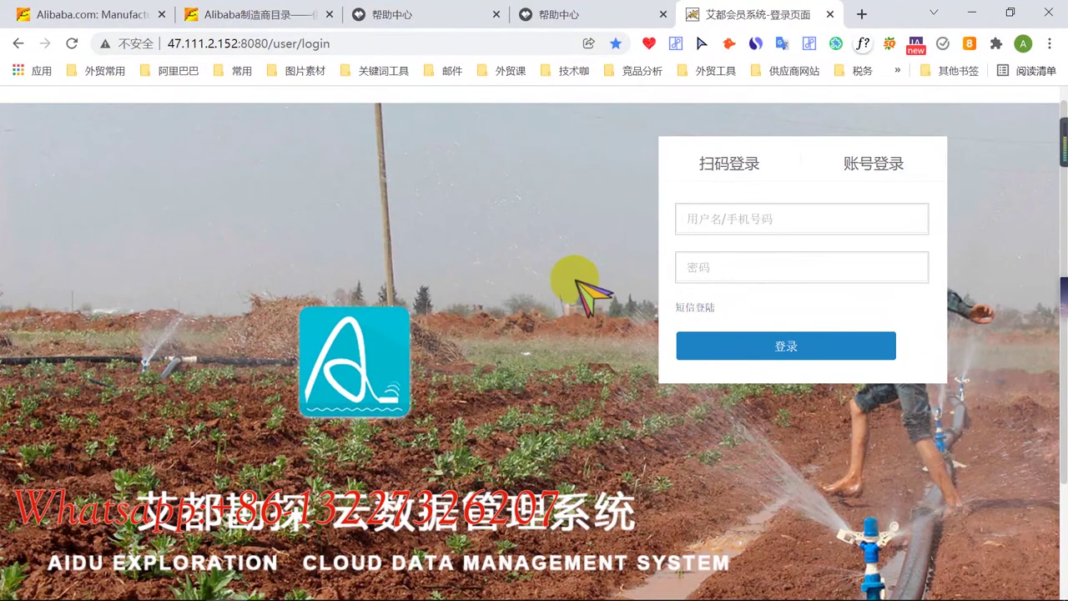
key(F1)
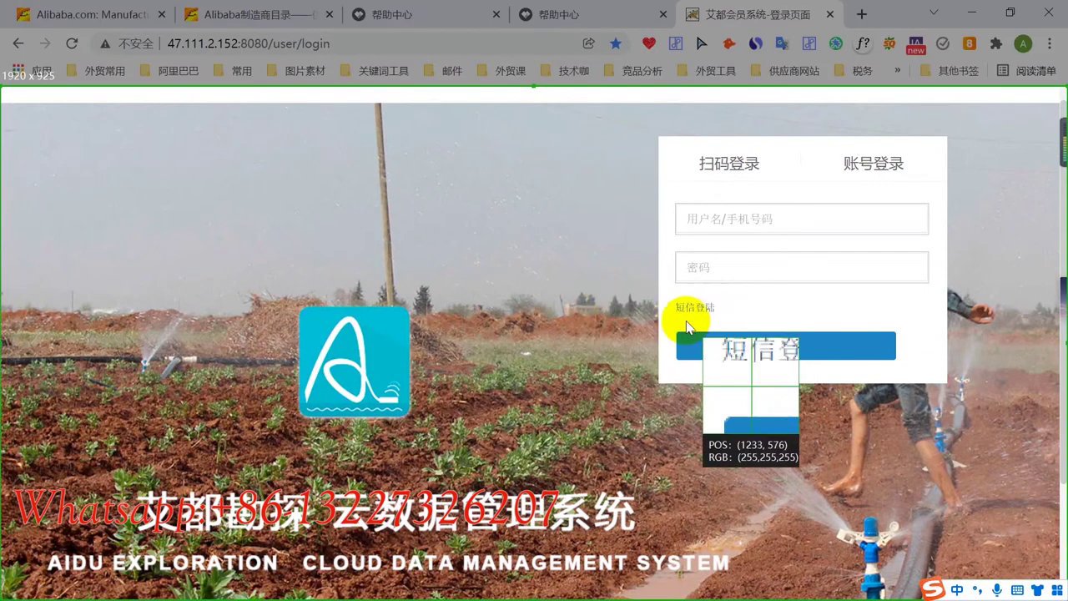
drag(656, 288, 743, 328)
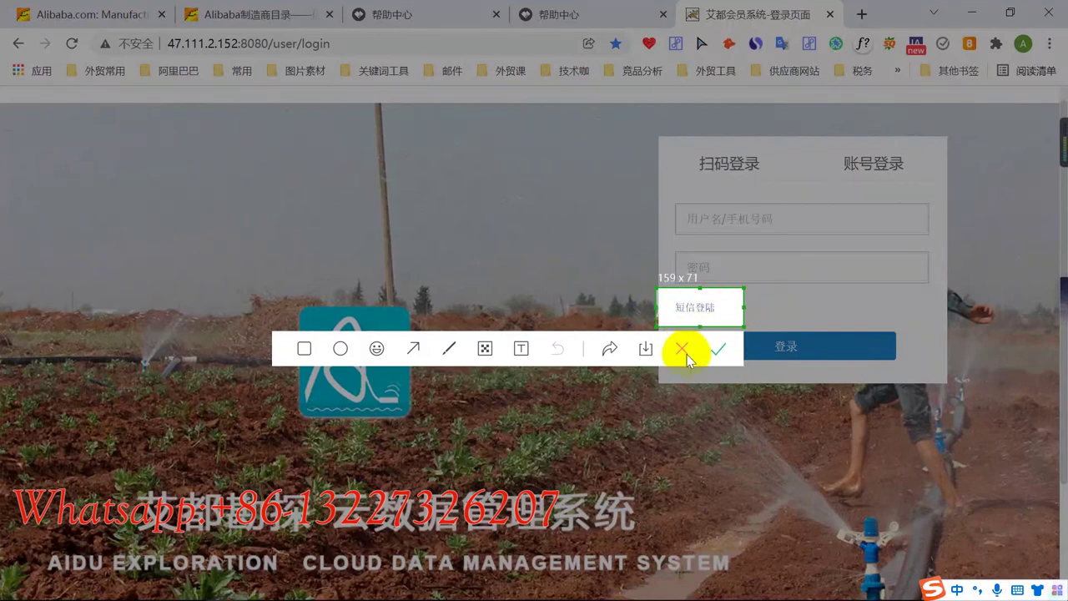
click(682, 349)
click(693, 307)
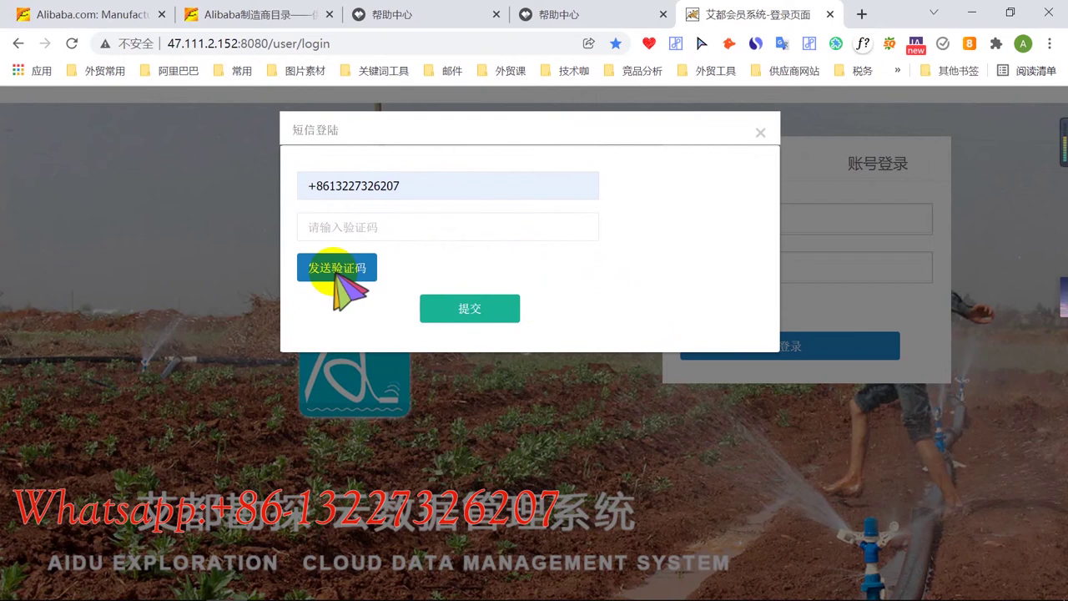
Step: Request an SMS verification code, enter the received code, and submit it to sign in
click(334, 272)
click(334, 272)
click(443, 374)
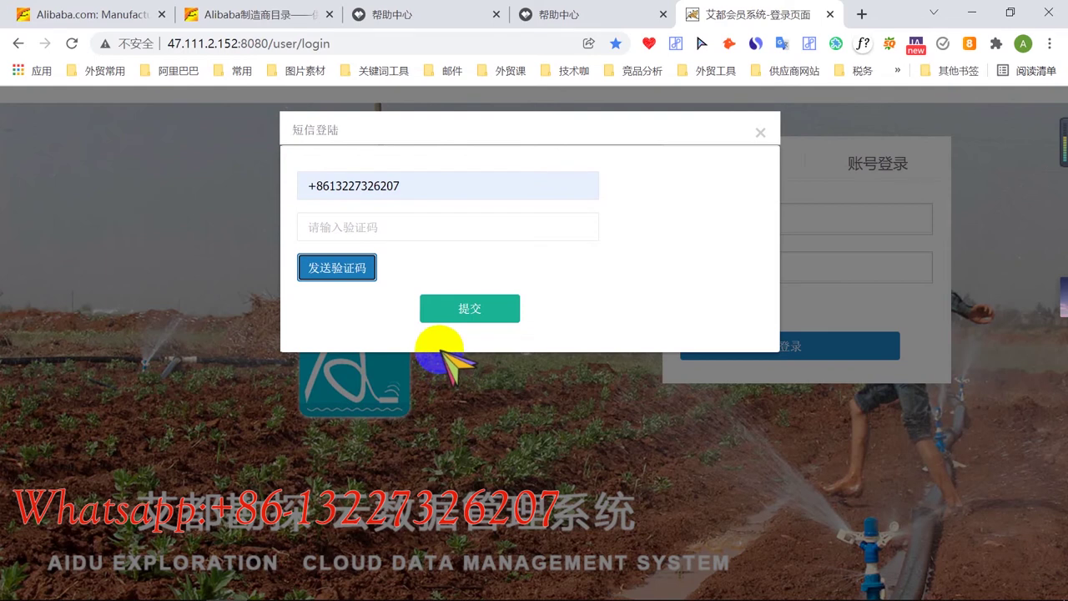
click(388, 229)
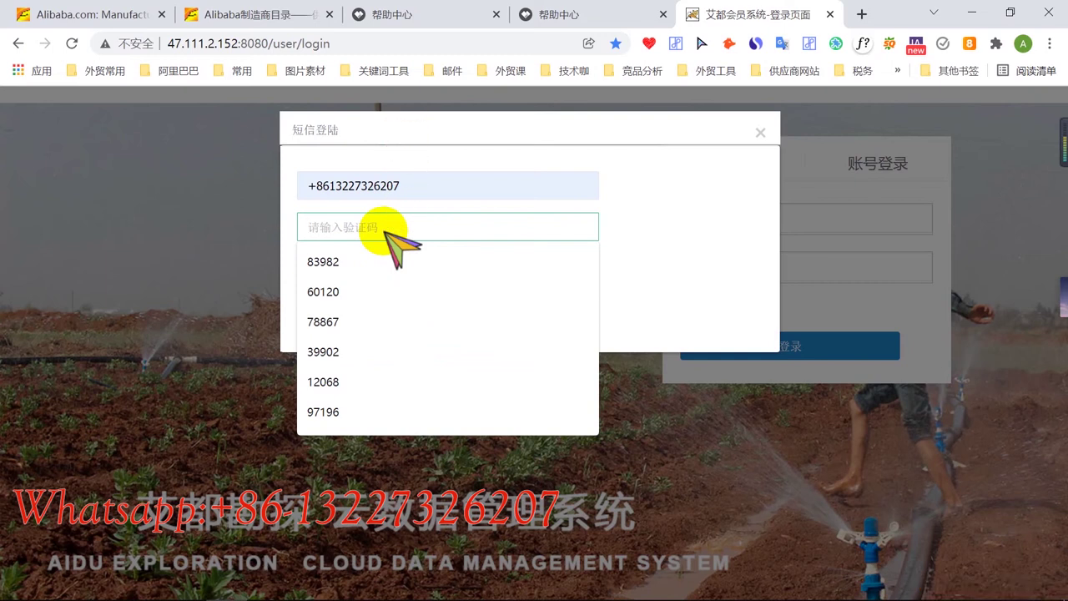
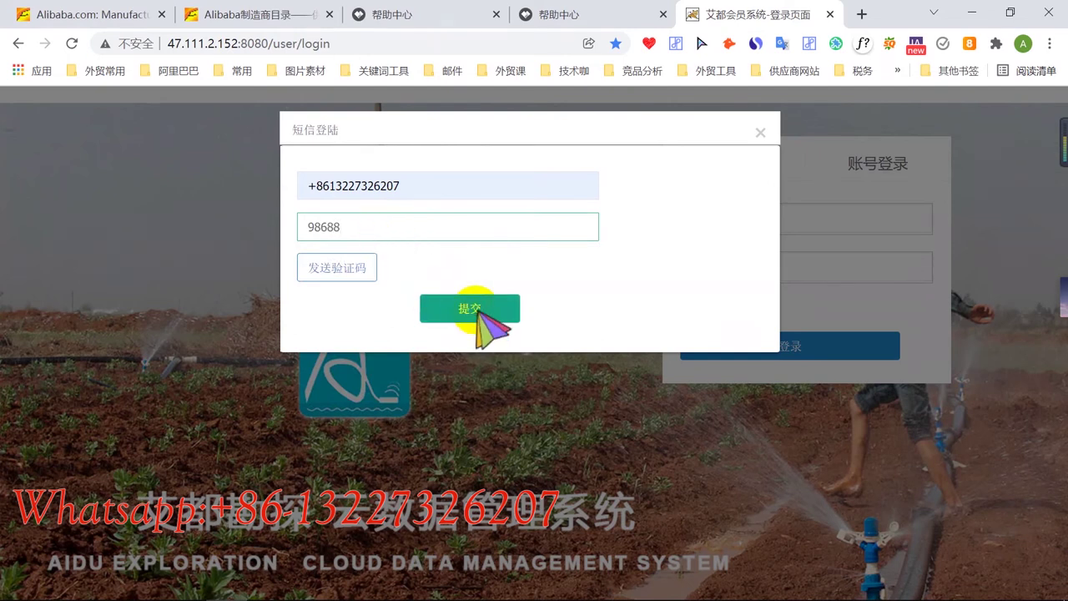
click(472, 309)
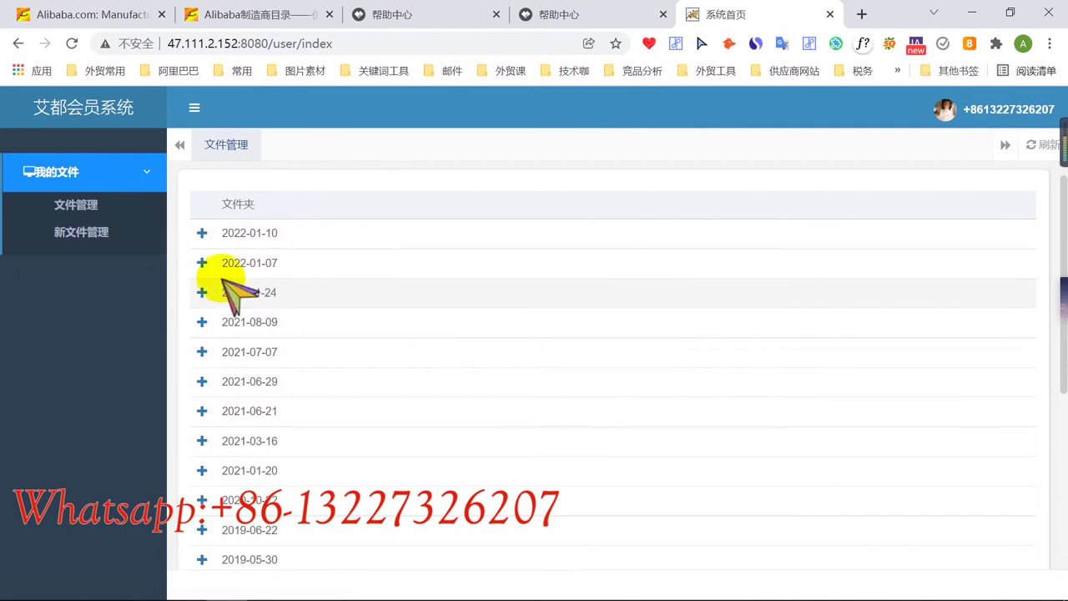
Step: Expand 2022-01-07 > A495, annotate a capture of its download action, and download test admt 500ax 16d_xyz
click(201, 262)
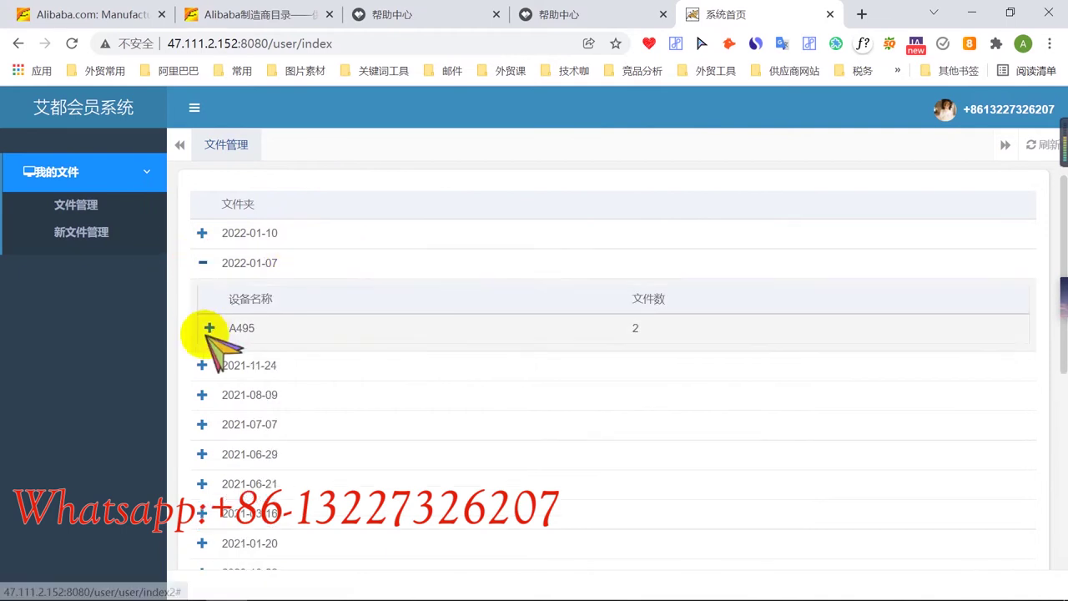
click(210, 328)
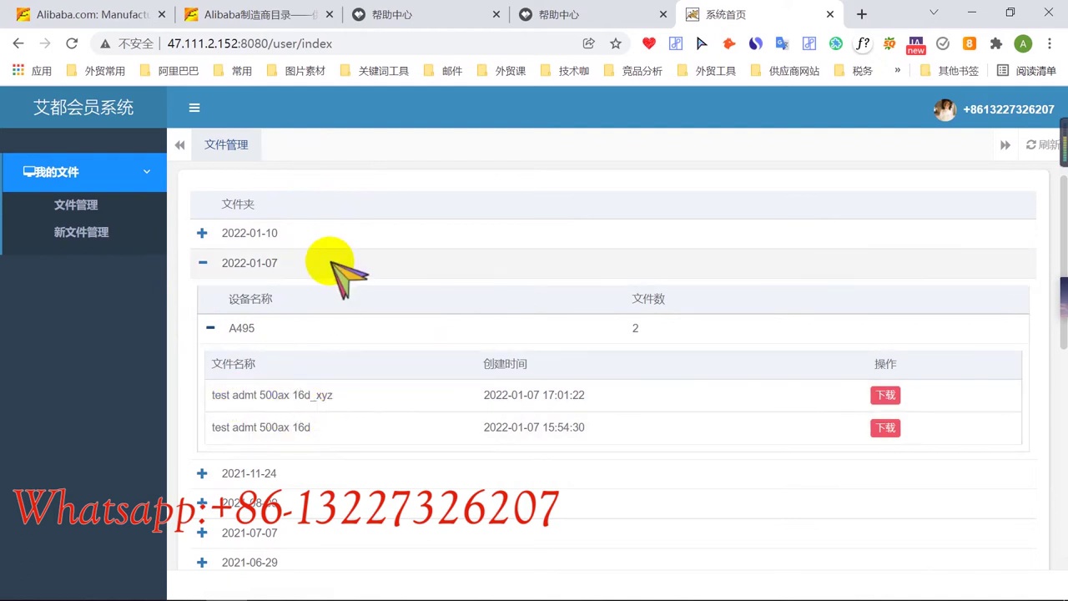
key(ctrl+alt+a)
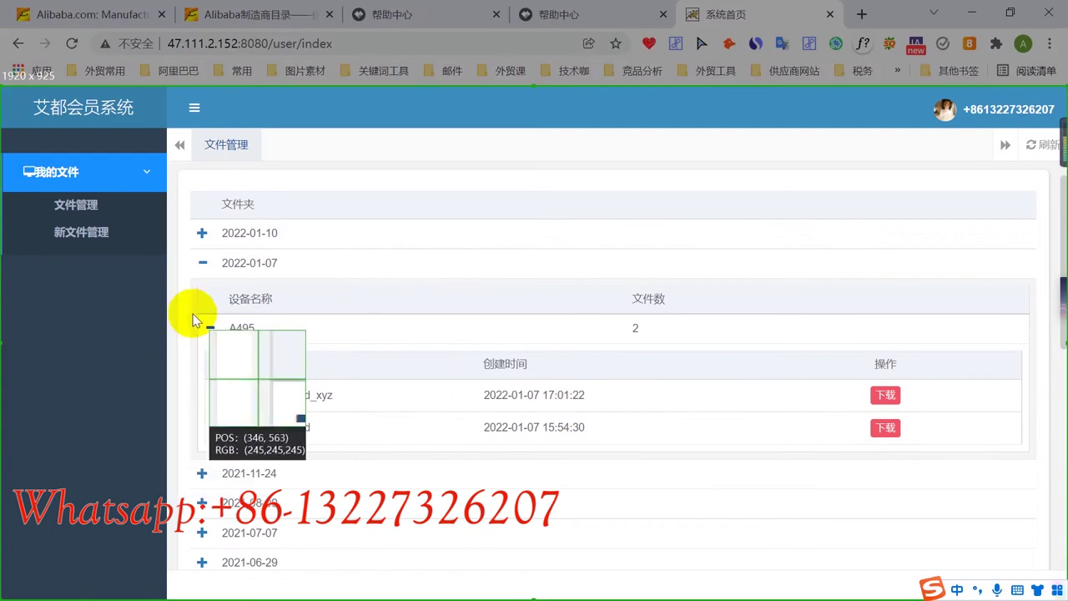
drag(172, 303, 1012, 465)
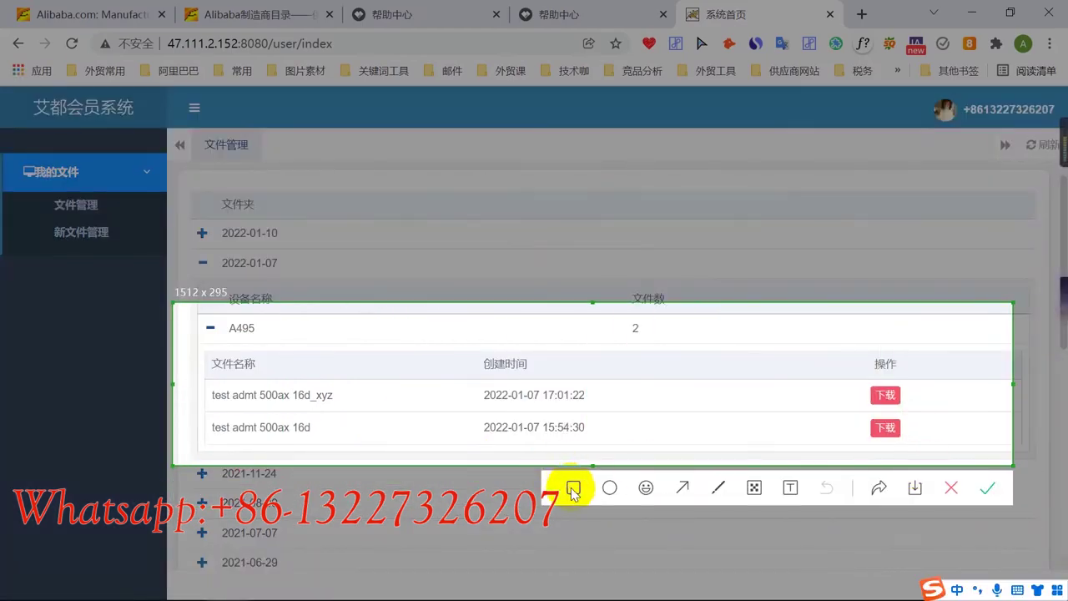
click(574, 487)
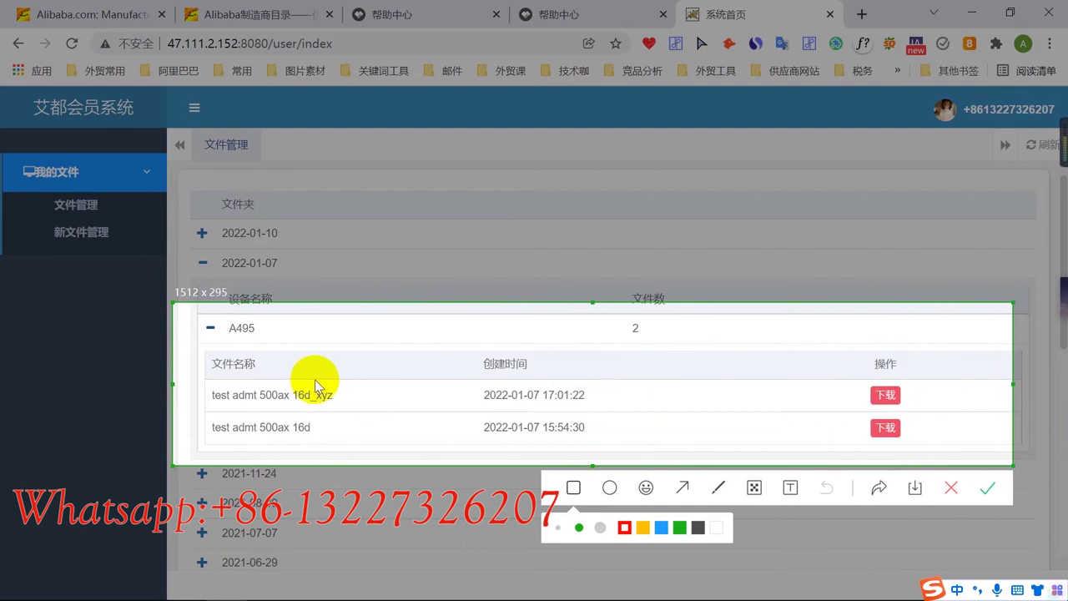
drag(313, 380, 344, 410)
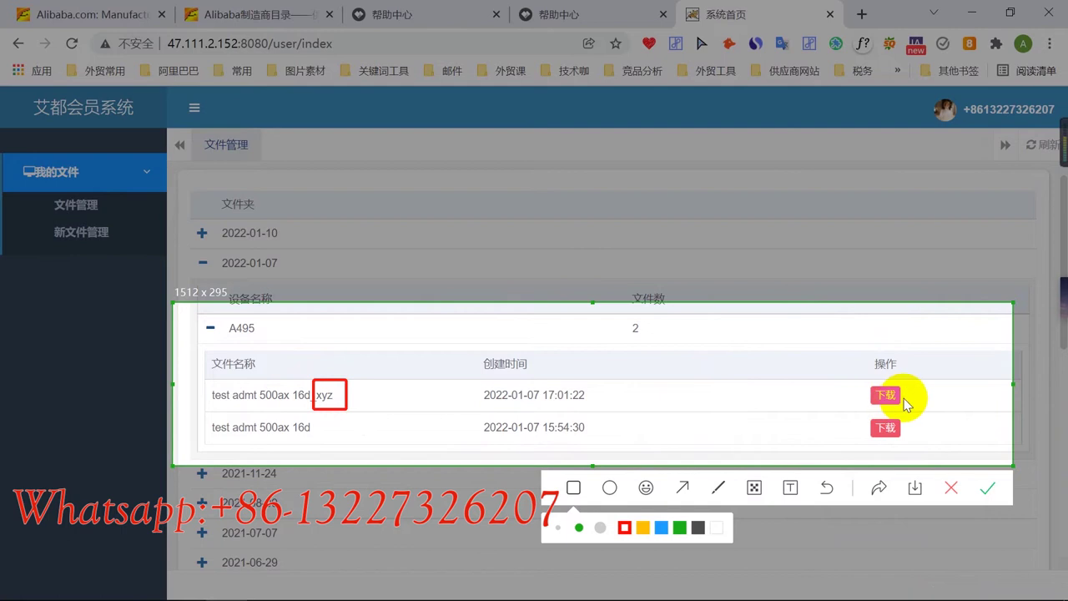
drag(859, 380, 926, 410)
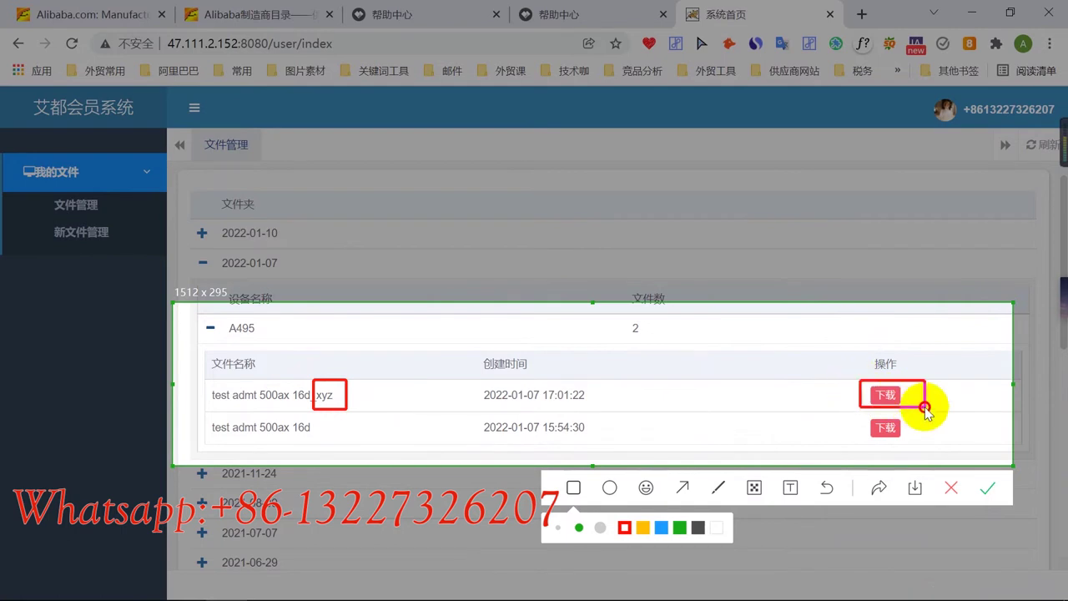
click(680, 488)
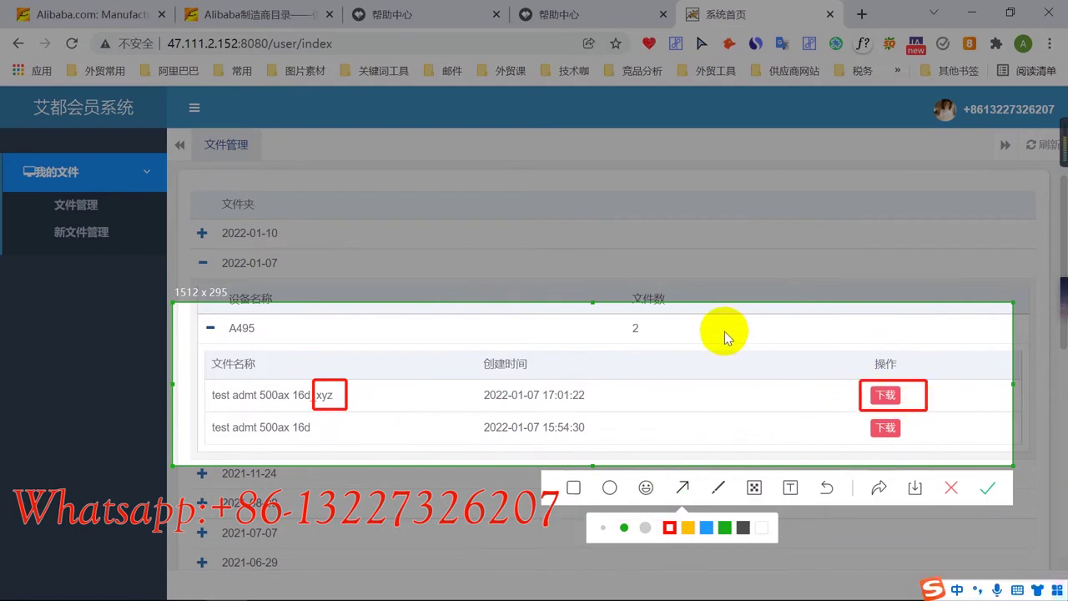
drag(705, 333, 851, 386)
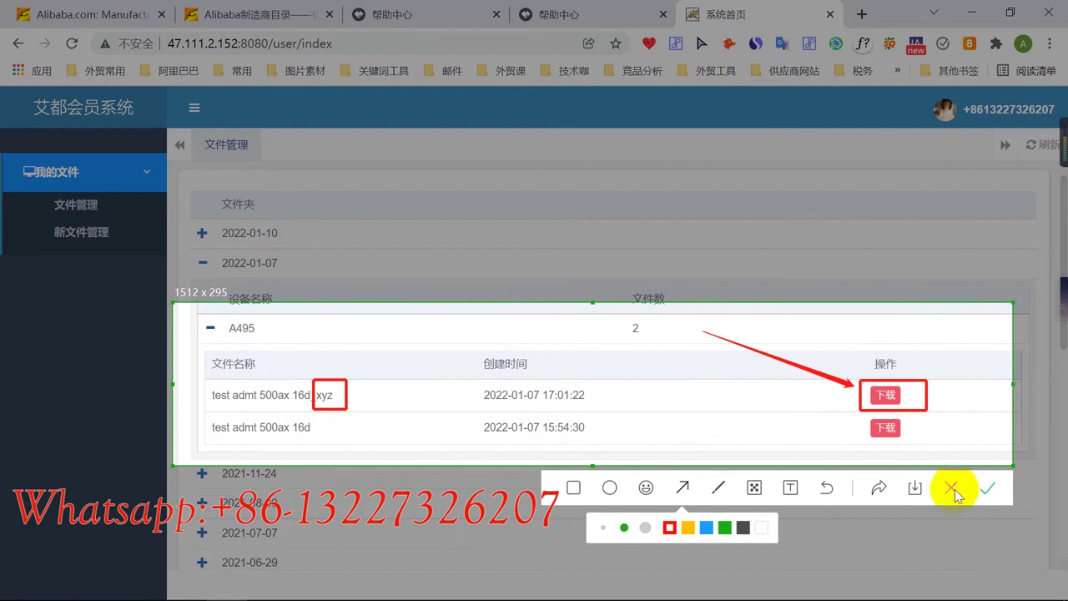
click(951, 487)
click(880, 395)
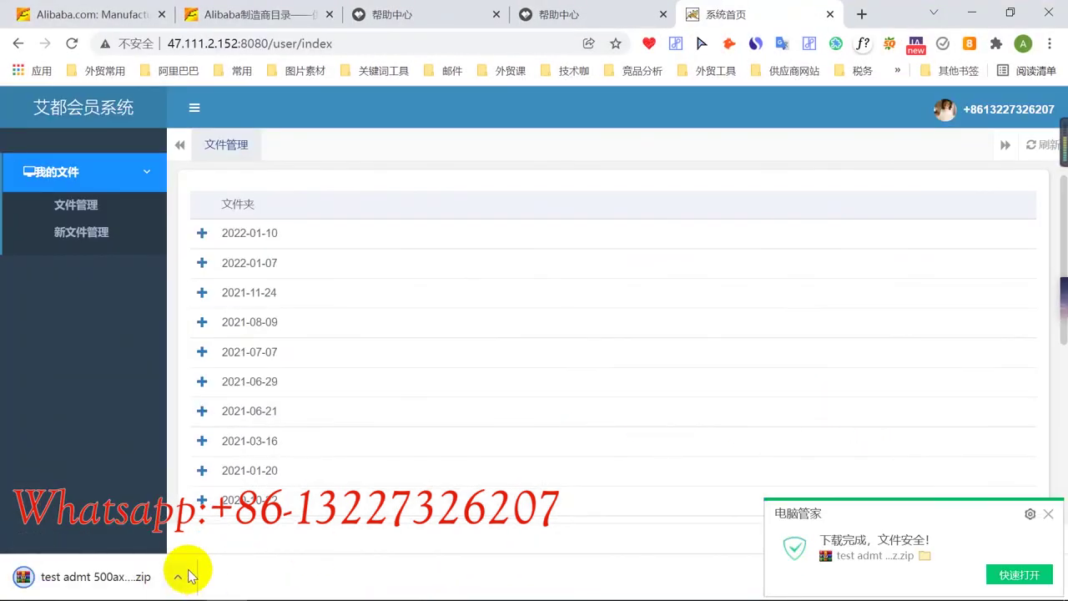
Step: Extract the downloaded zip into a 'test admt 500ax 16d_xyz' folder on the desktop
click(982, 14)
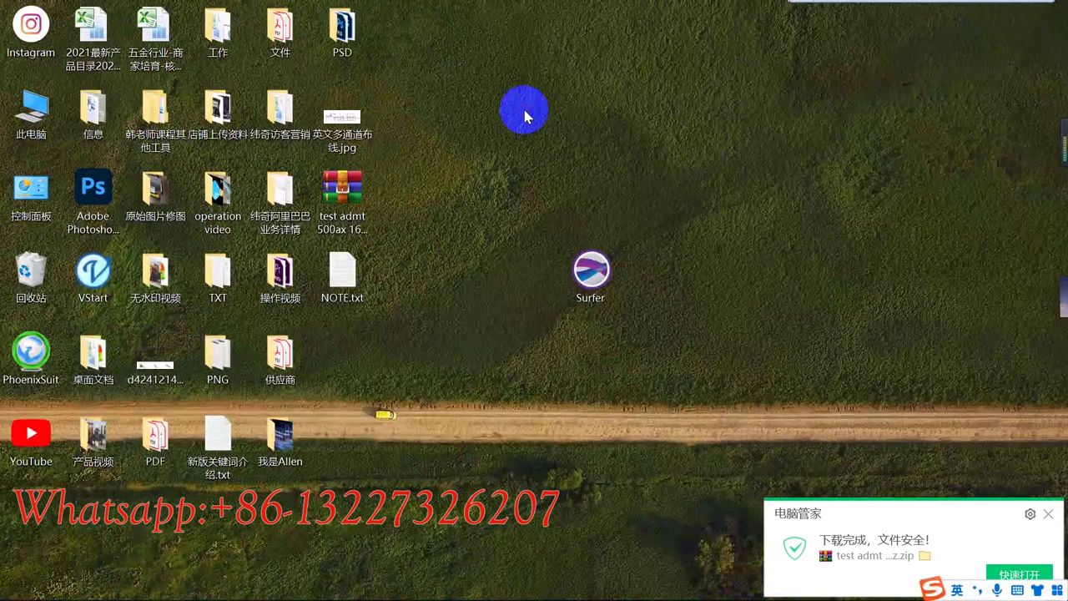
click(340, 190)
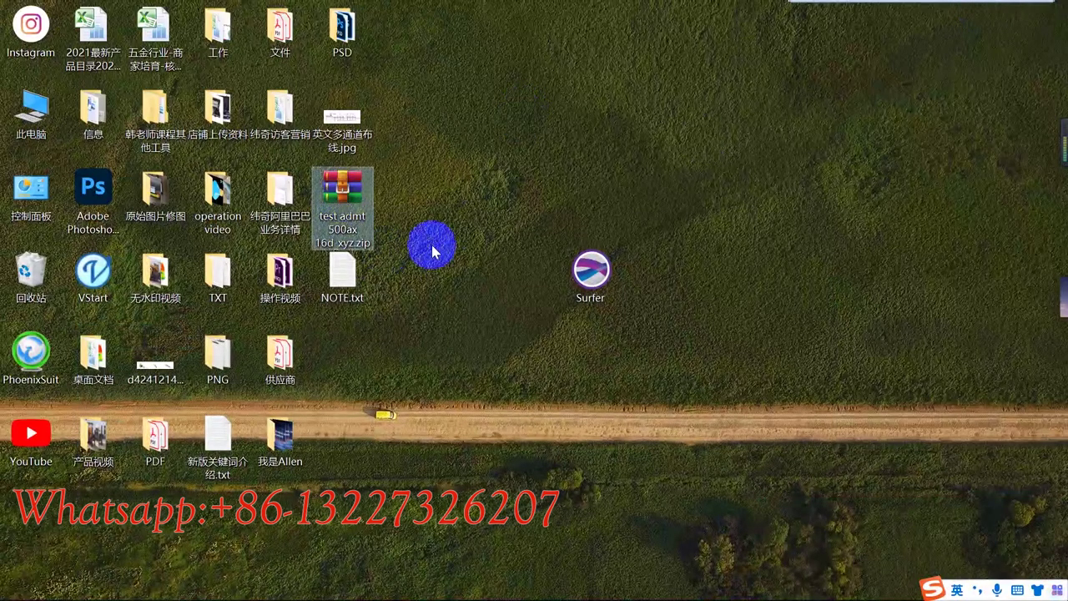
right_click(338, 175)
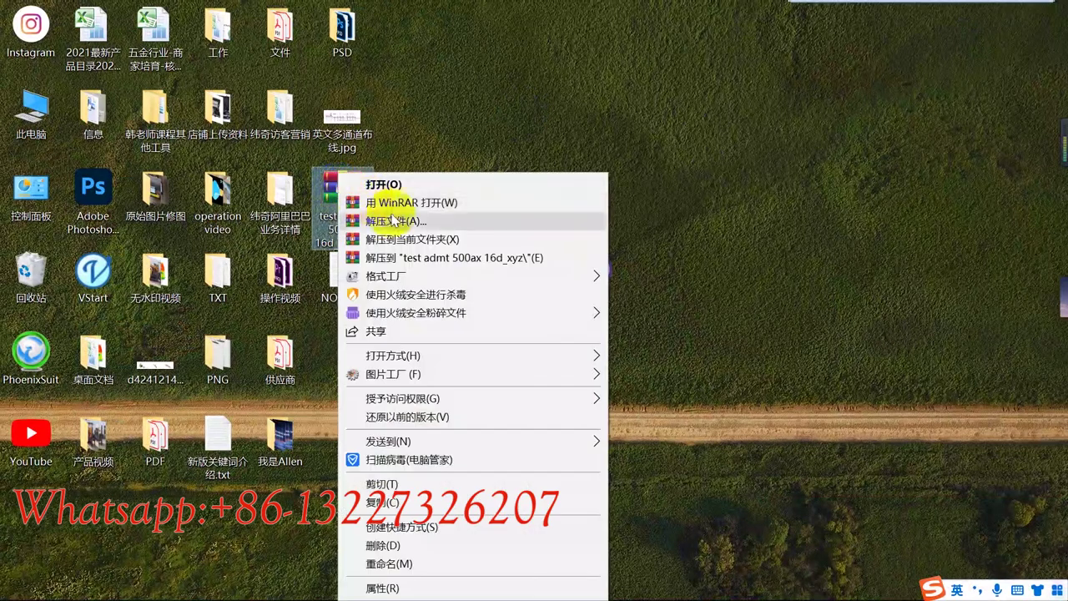
click(499, 257)
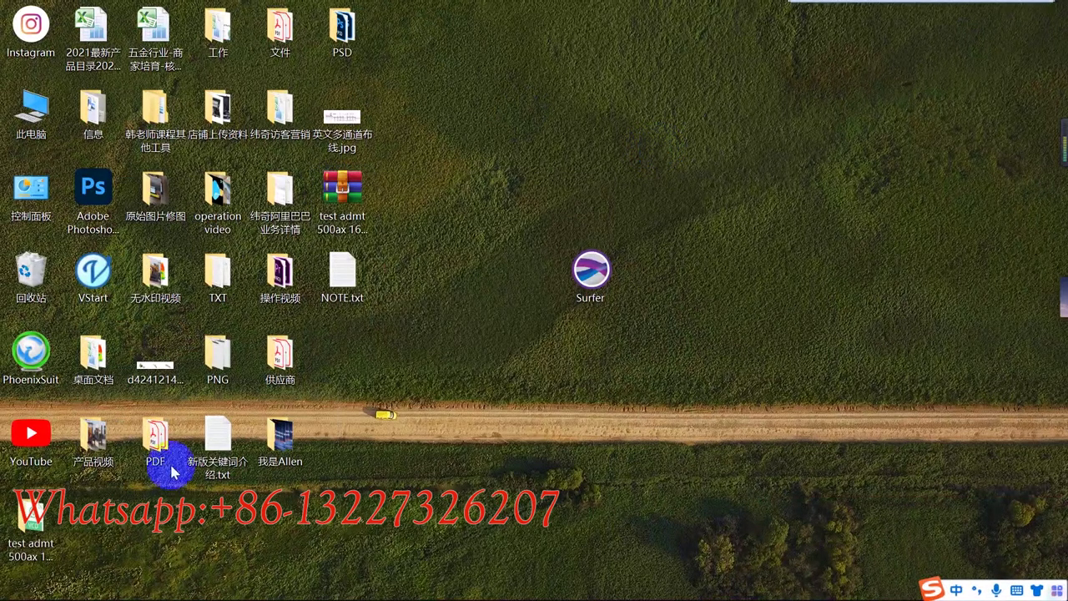
drag(30, 517, 346, 359)
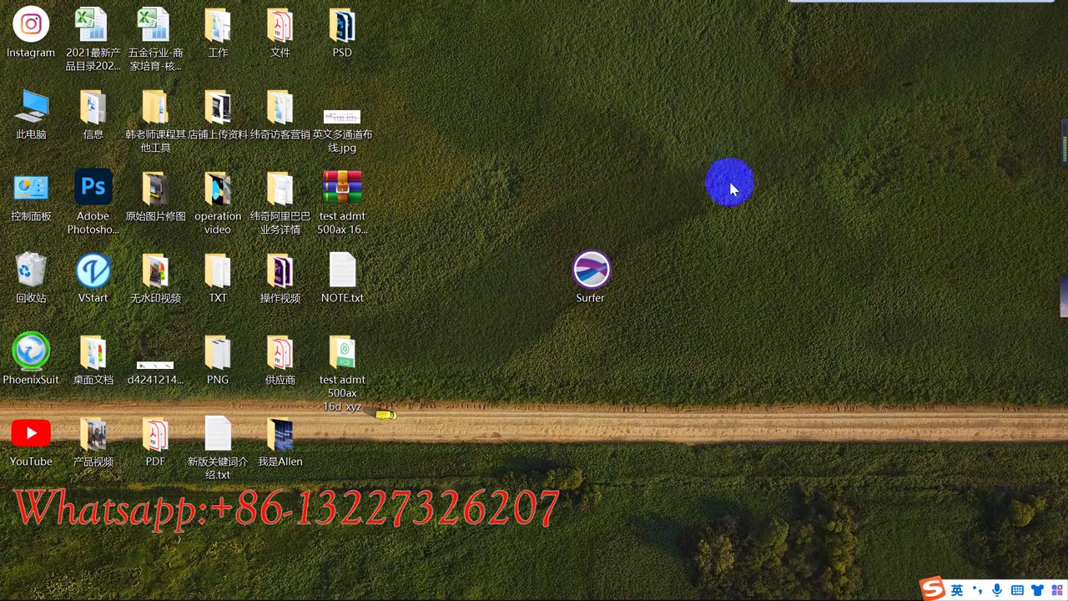
click(605, 267)
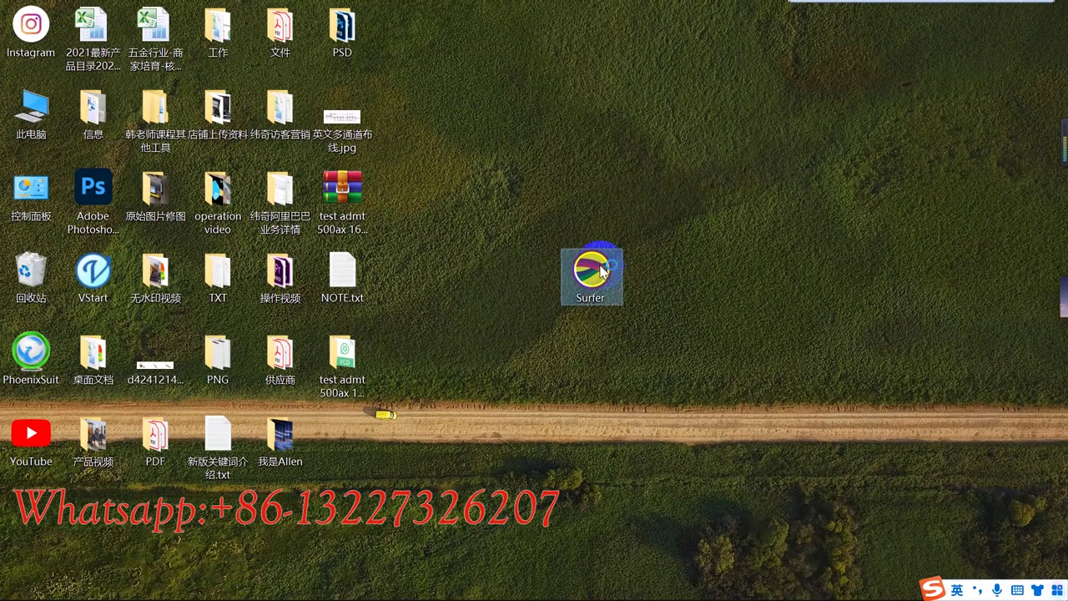
Step: Launch Surfer with a new blank plot and start Grid Data from the Grids menu
double_click(603, 269)
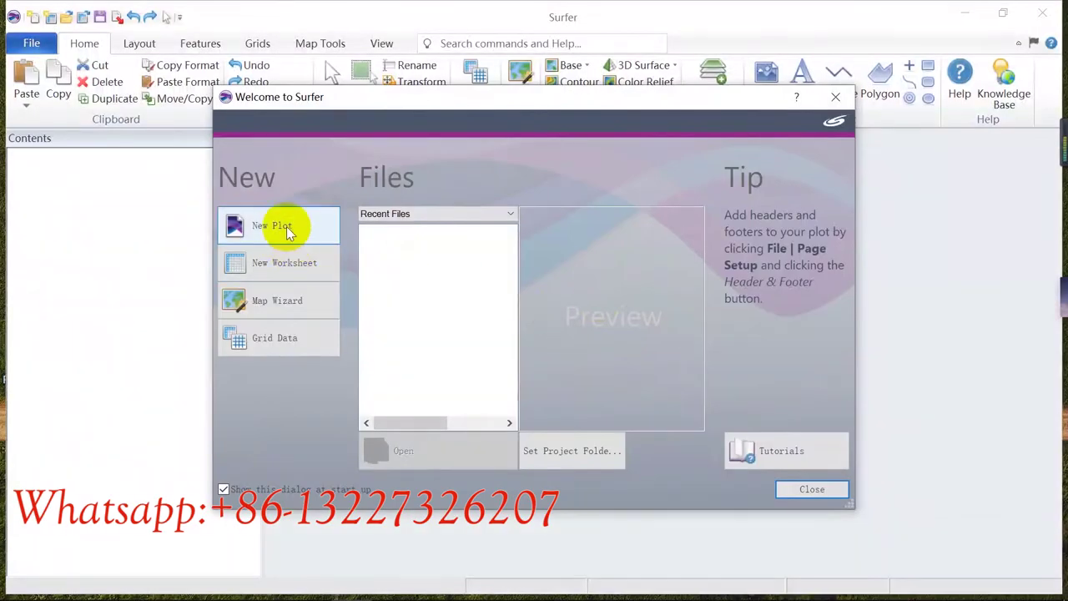
click(287, 228)
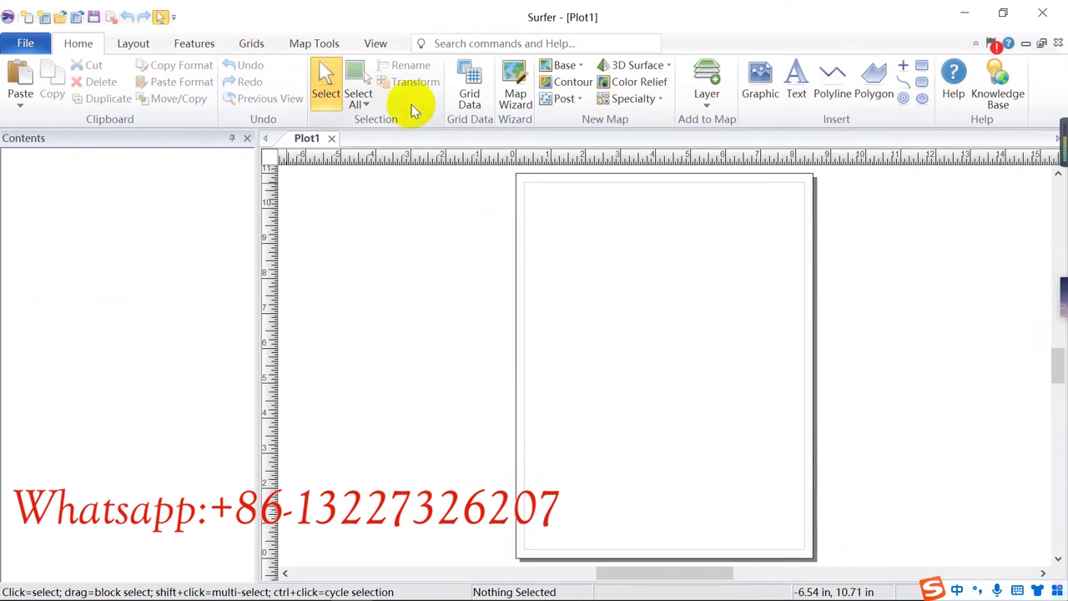
click(252, 46)
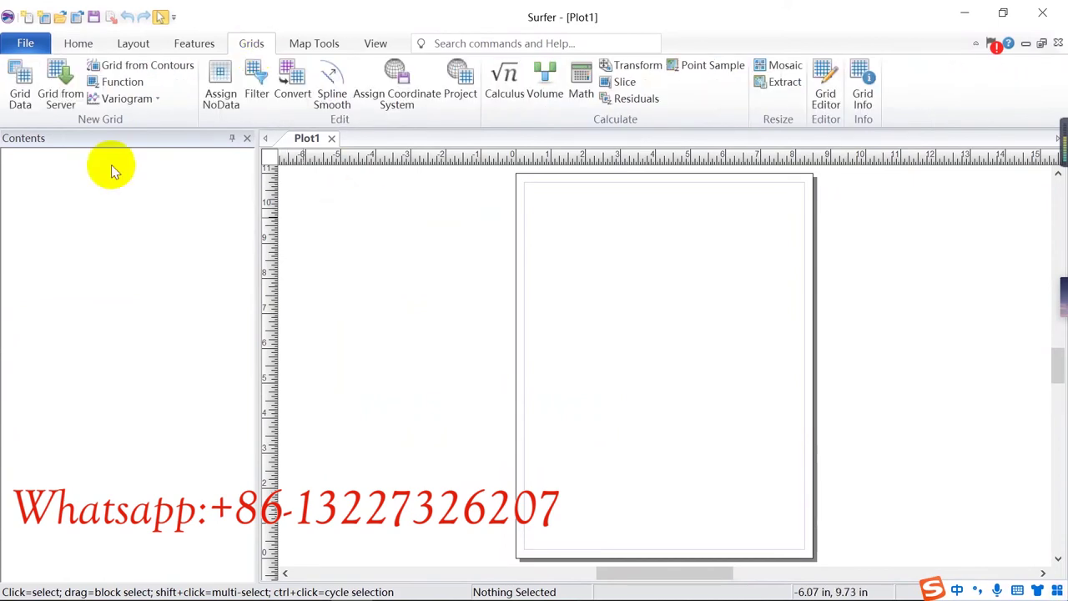
click(21, 84)
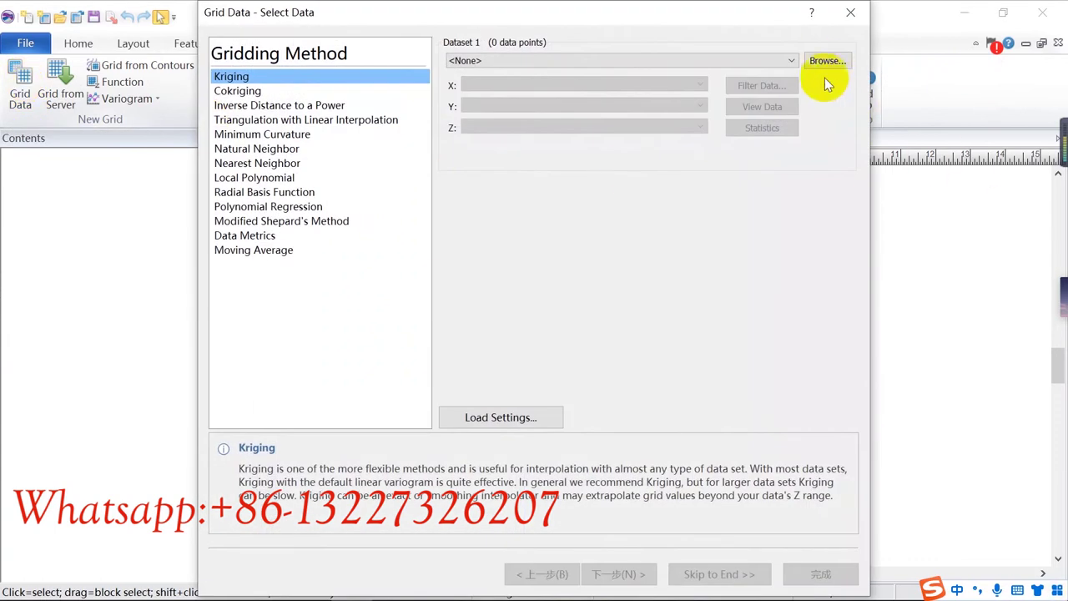
Step: Load test admt 500ax 16d_xyz.dat from the Desktop's test admt 500ax 16d_xyz folder as the data file
click(825, 62)
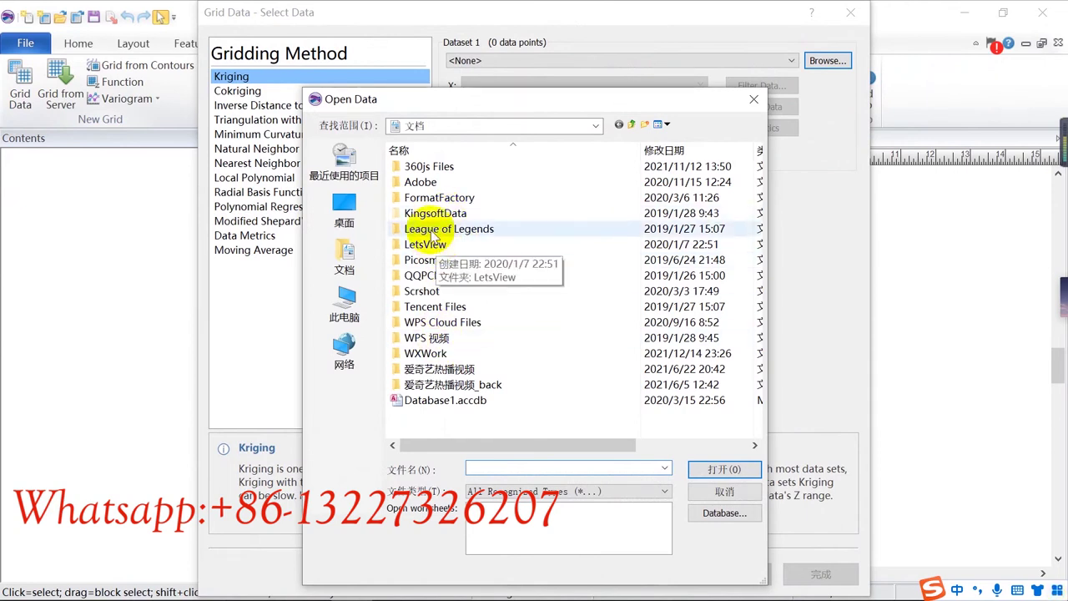
click(344, 213)
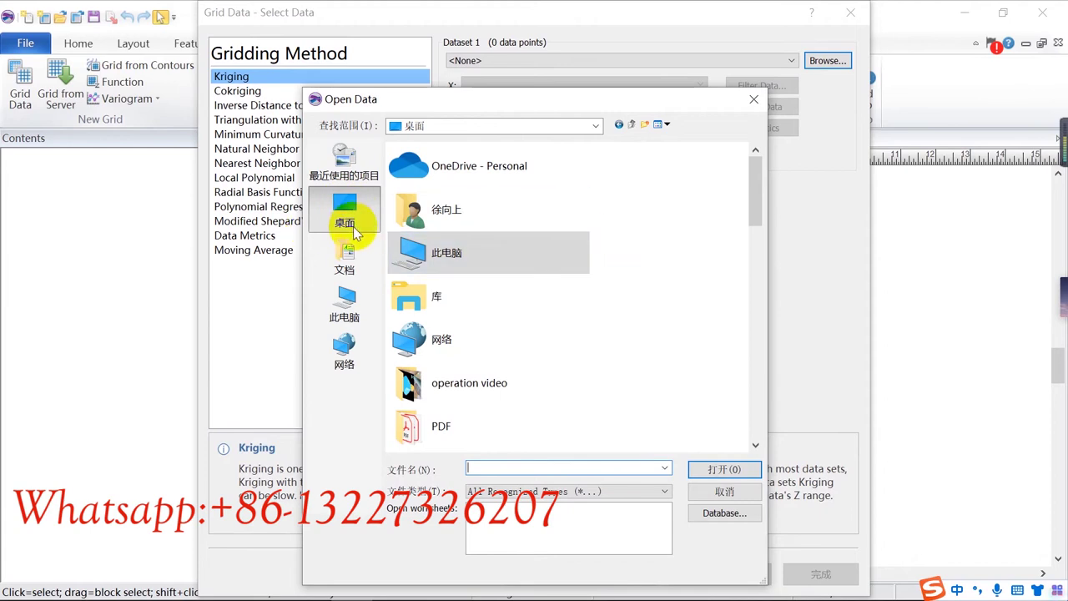
scroll(504, 326, down, 3)
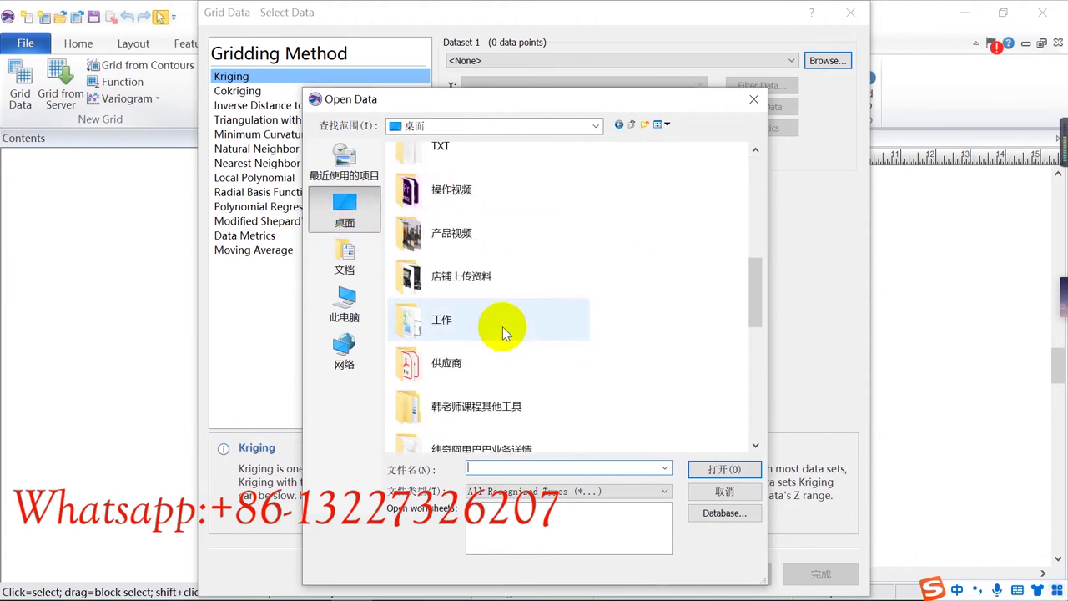
scroll(503, 326, up, 2)
scroll(502, 326, down, 10)
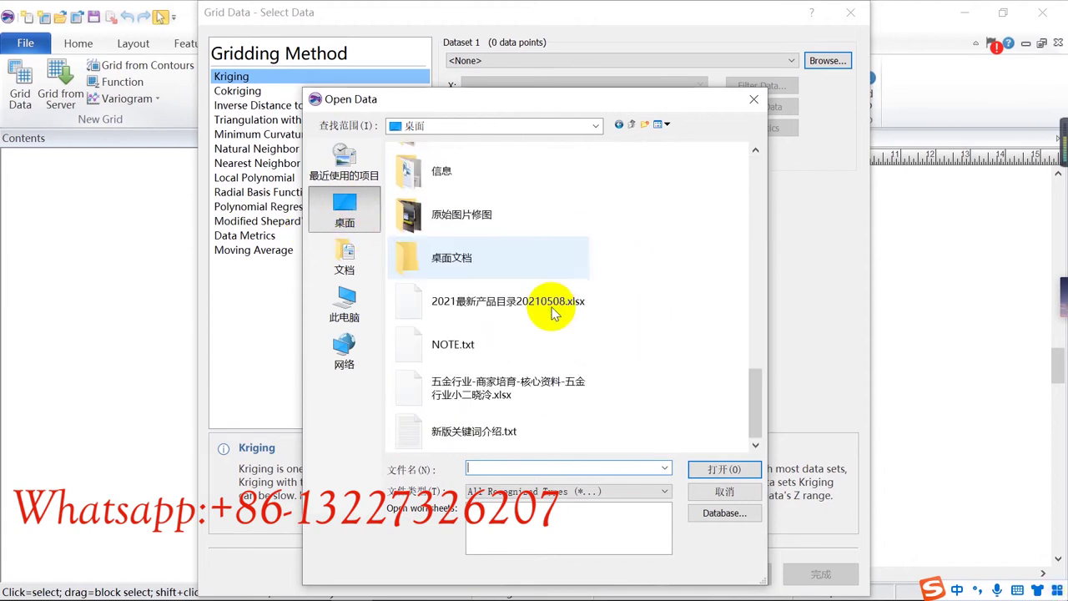
scroll(551, 310, up, 8)
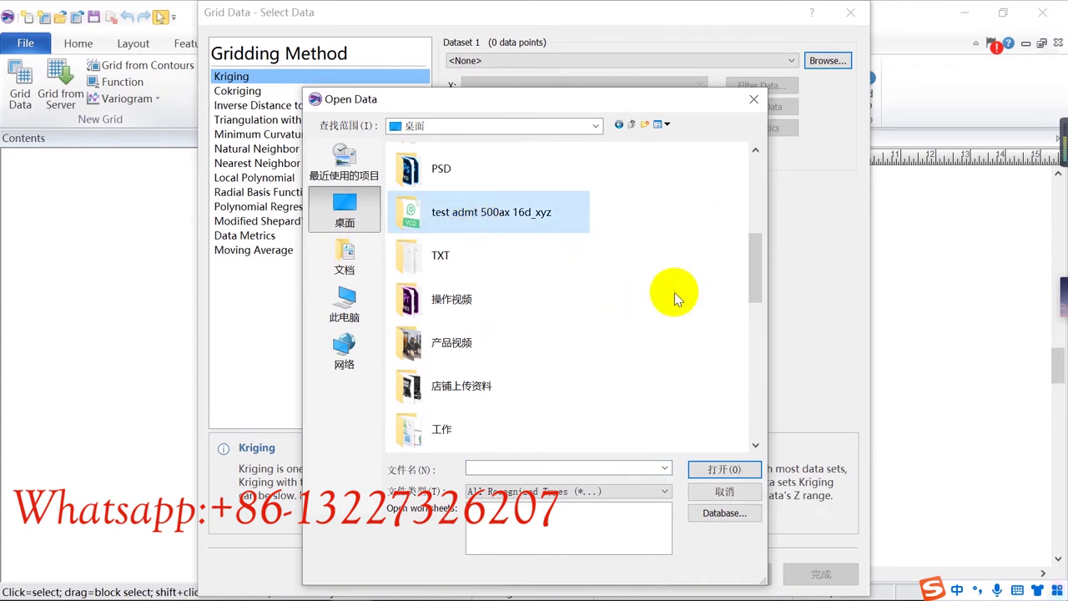
double_click(533, 215)
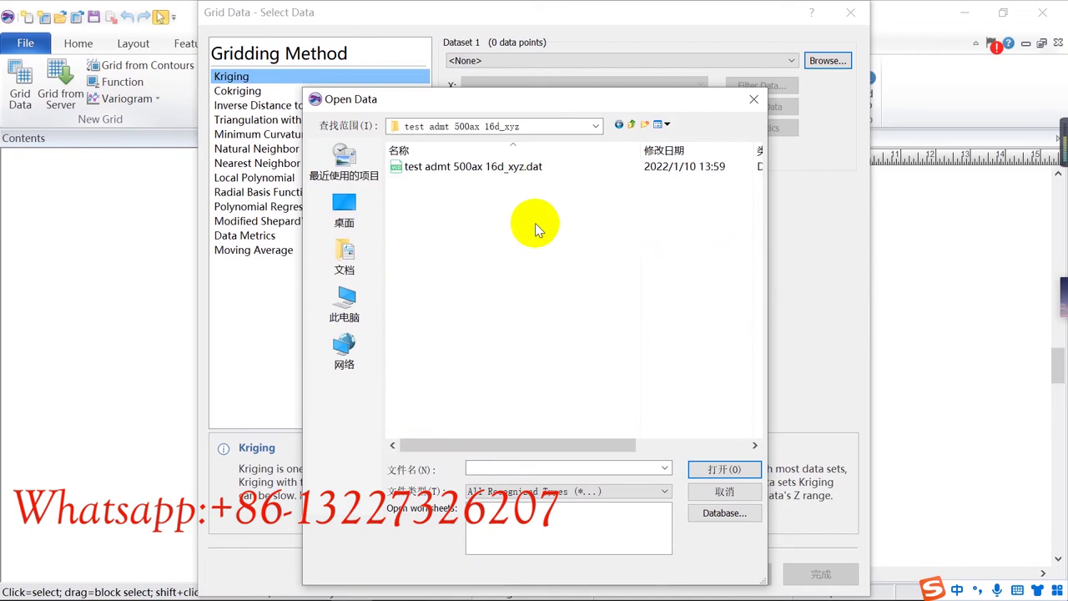
click(489, 170)
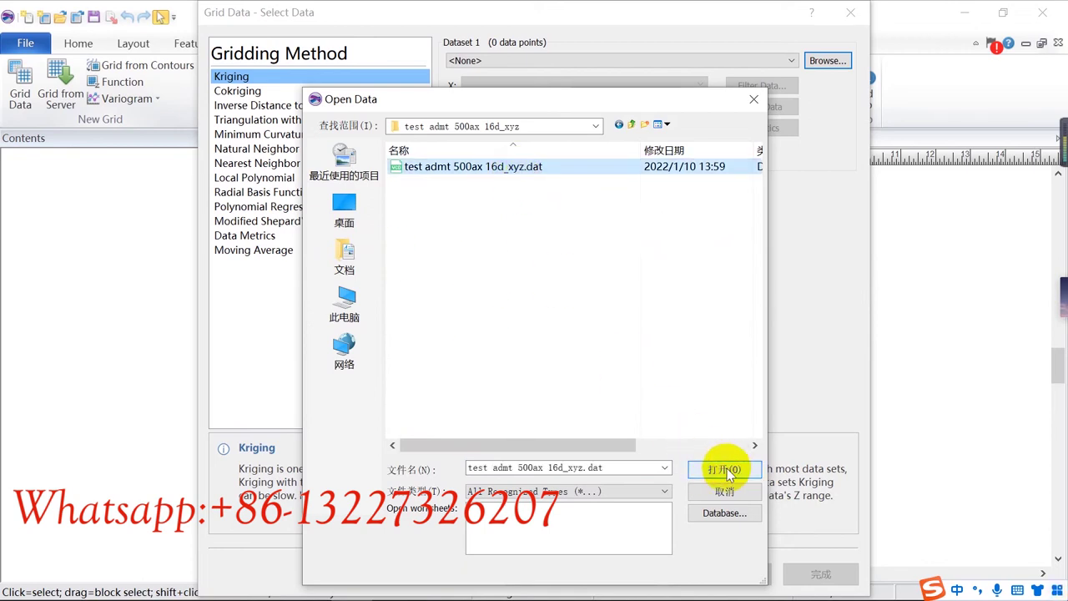
click(725, 469)
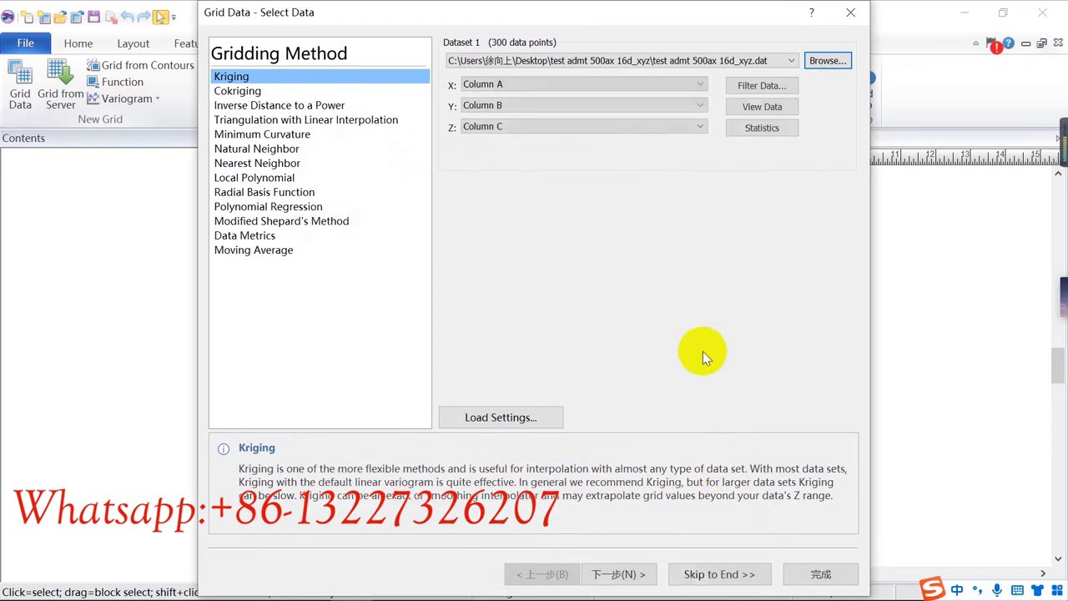
Step: Run the Kriging gridding, close the GridDataReport without saving, and select the new contour map
click(818, 580)
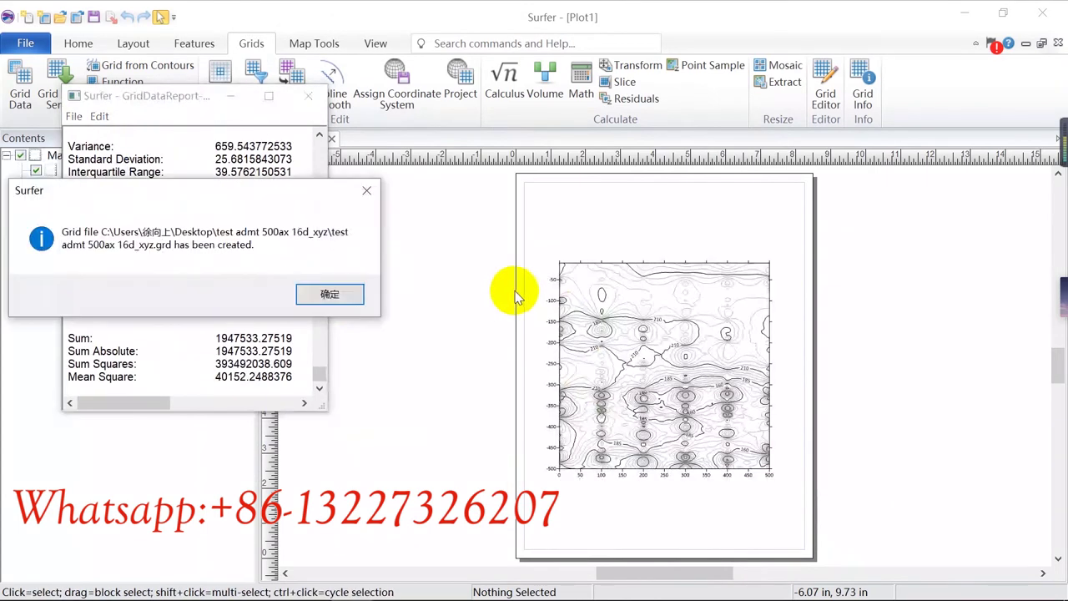
click(338, 298)
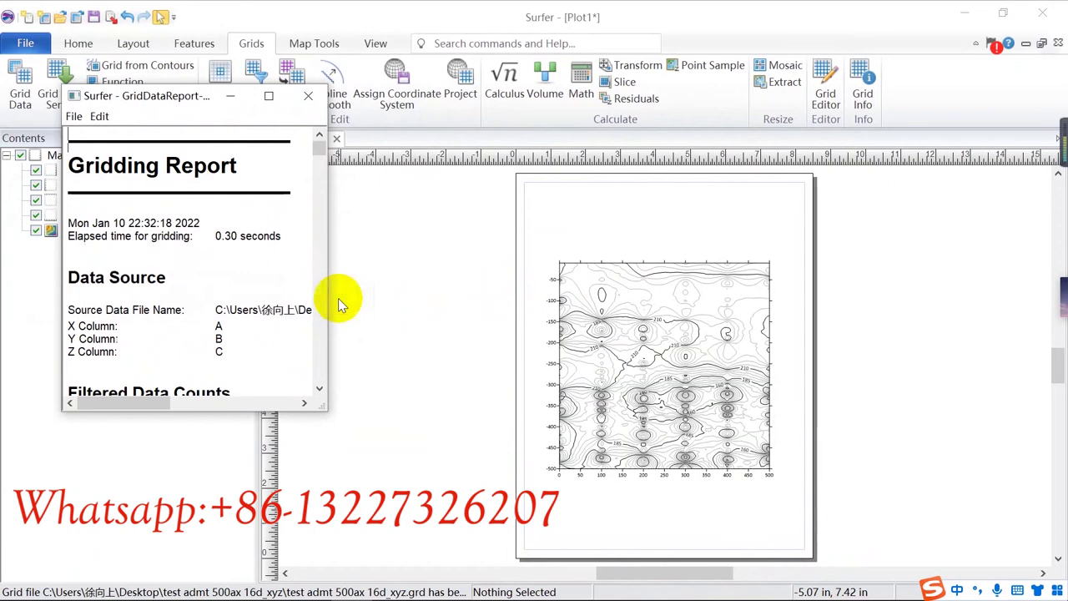
click(306, 99)
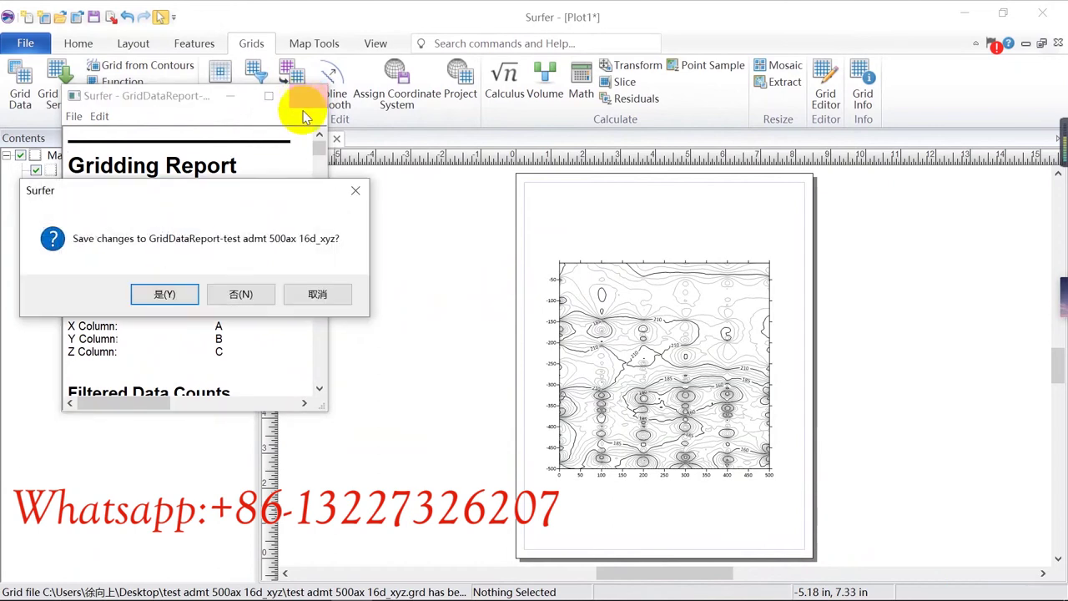
click(249, 297)
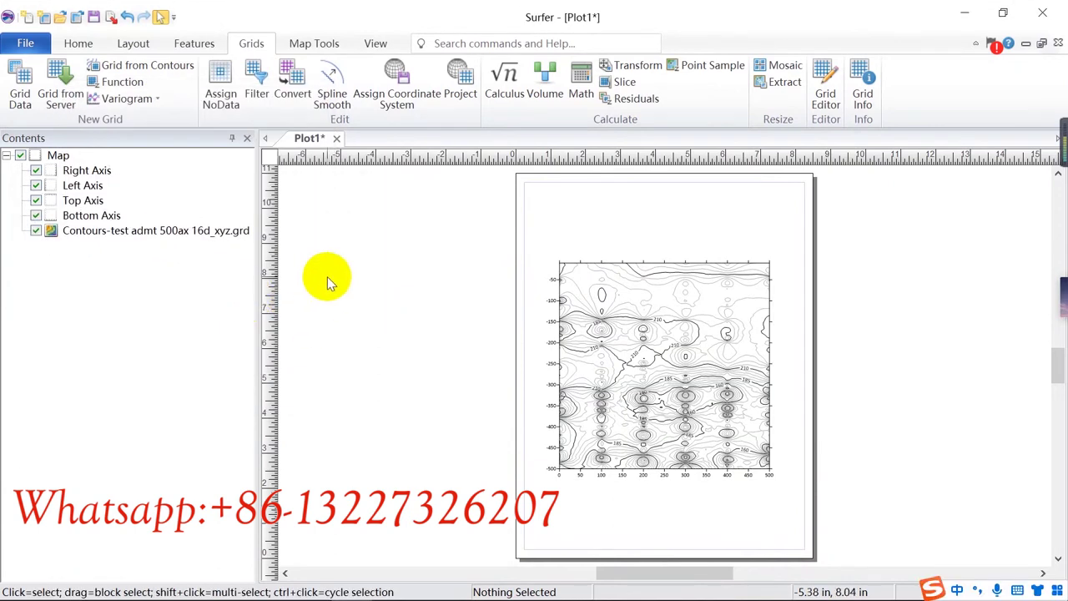
click(642, 317)
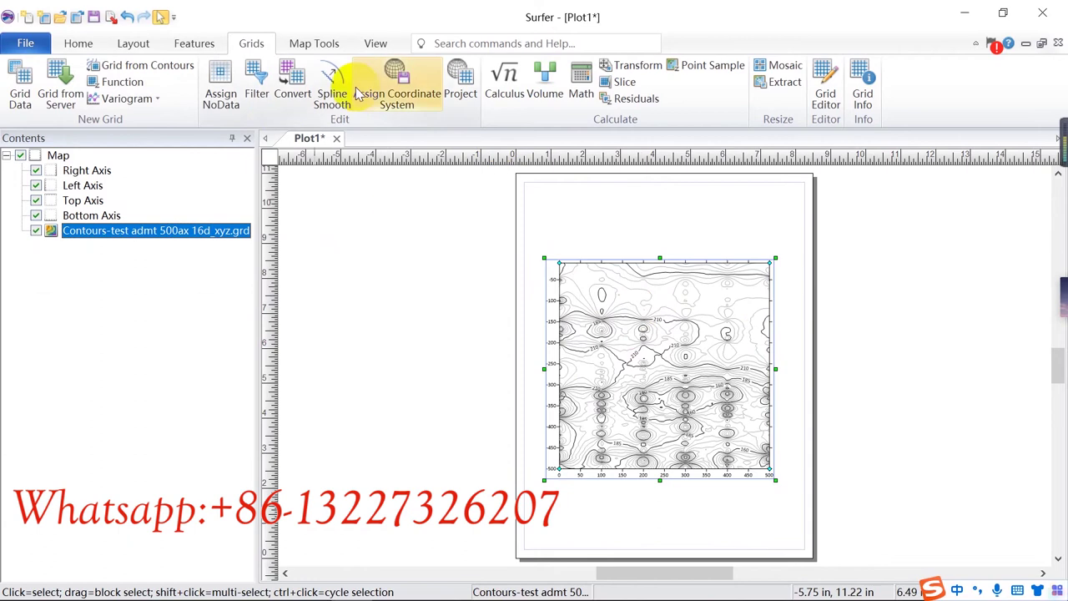
click(377, 47)
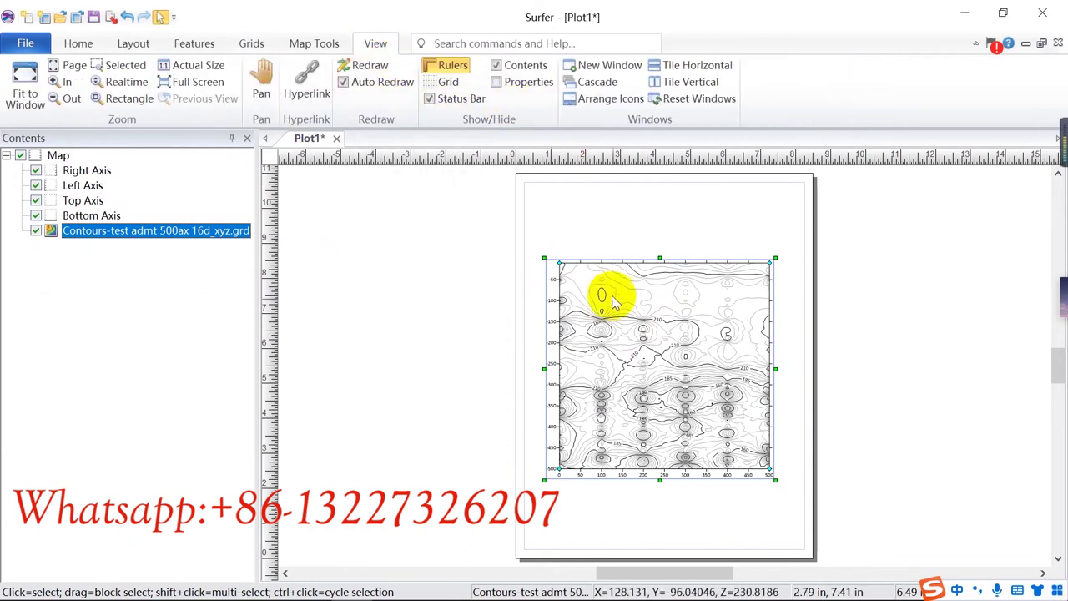
Step: In the contour map's Levels properties, enable Color scale and Fill contours with Rainbow fill colors
click(497, 83)
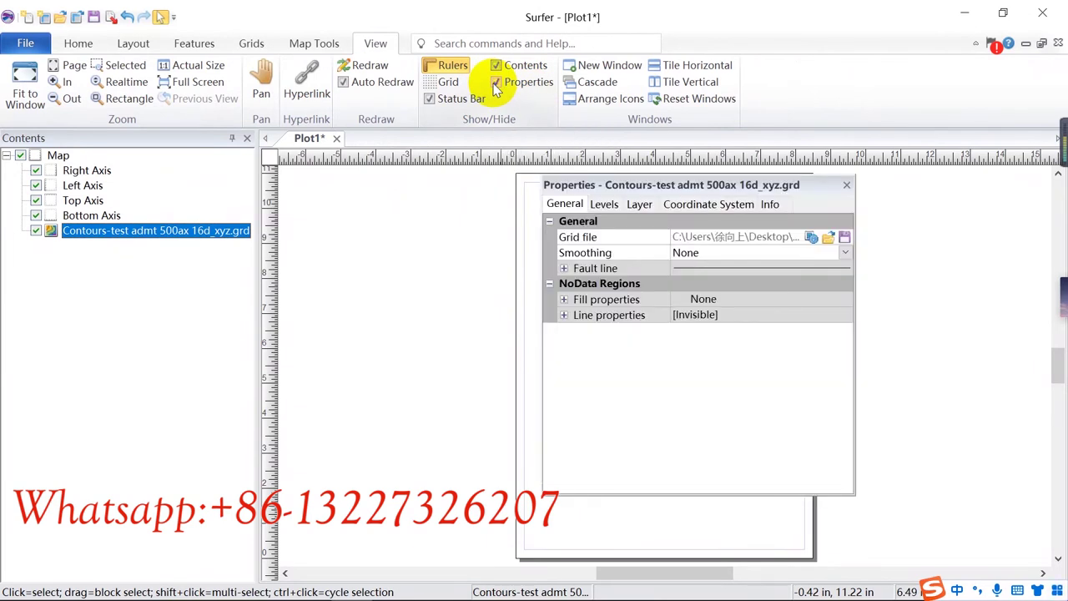
drag(638, 190, 121, 265)
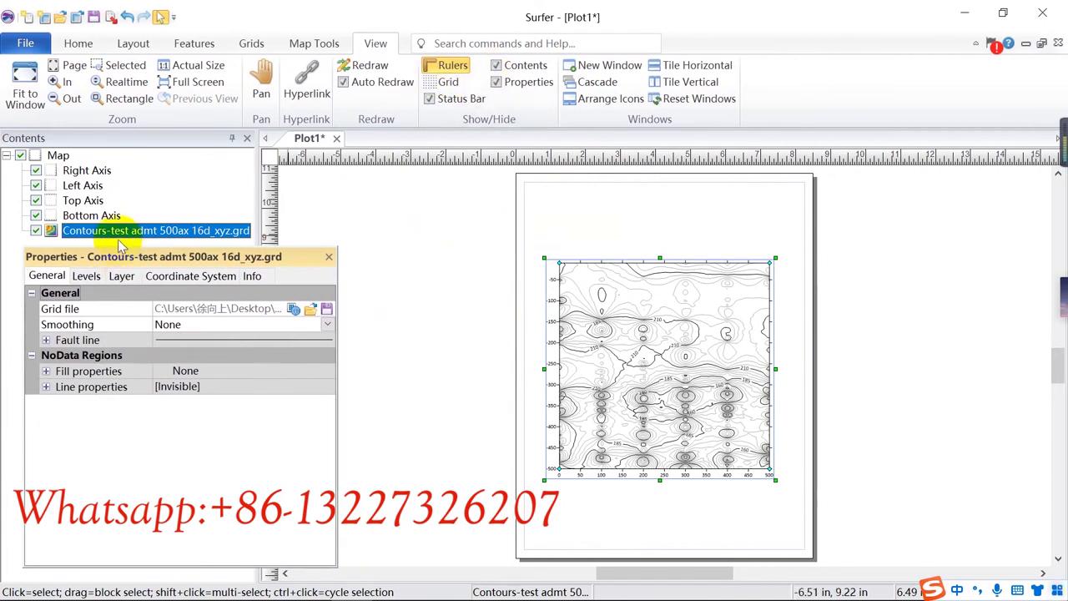
click(87, 276)
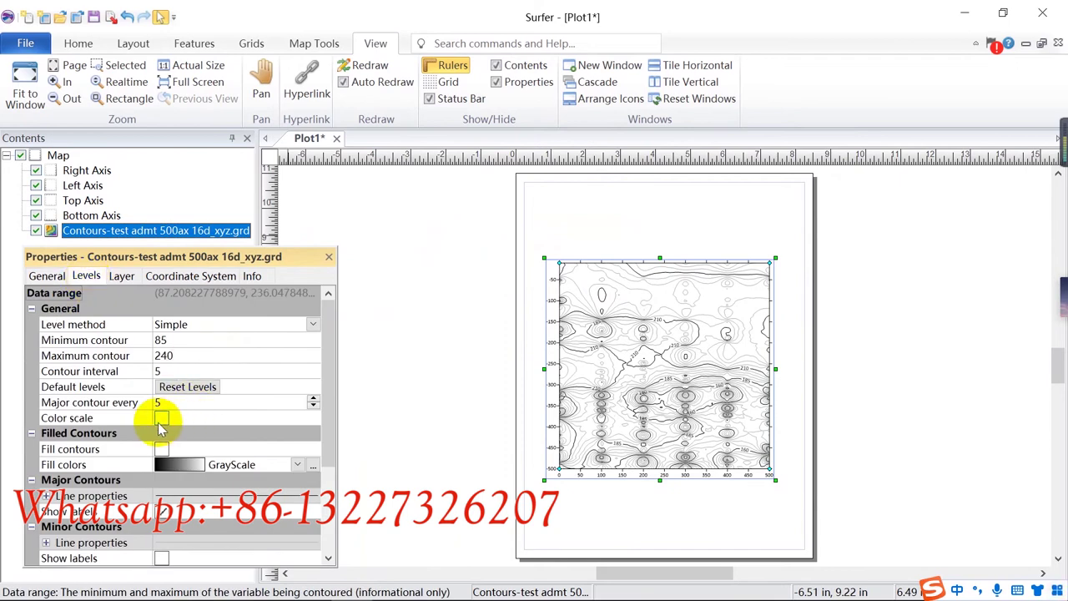
click(164, 421)
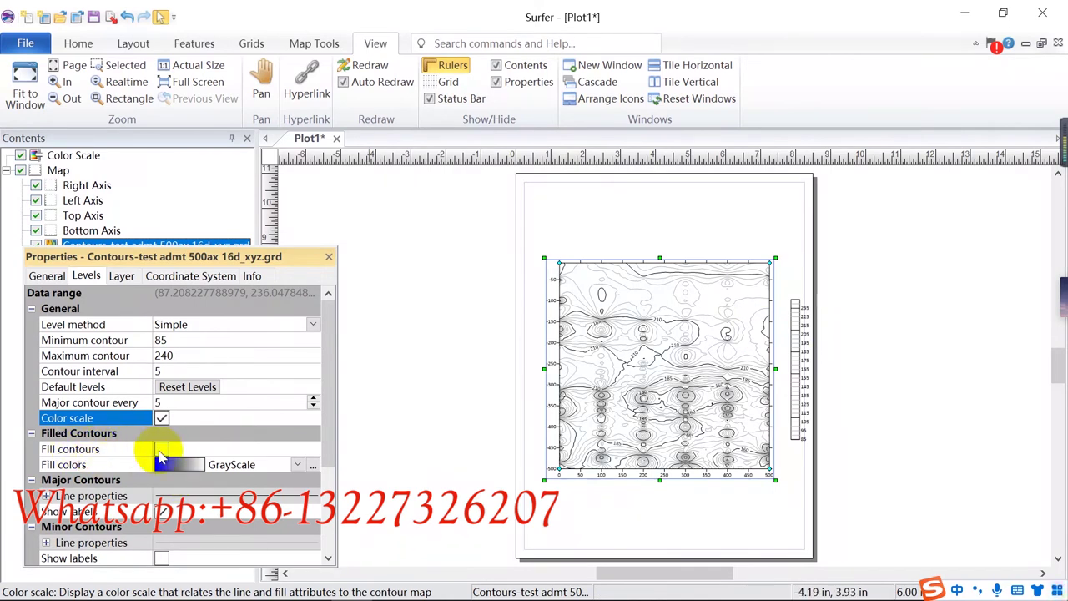
click(161, 451)
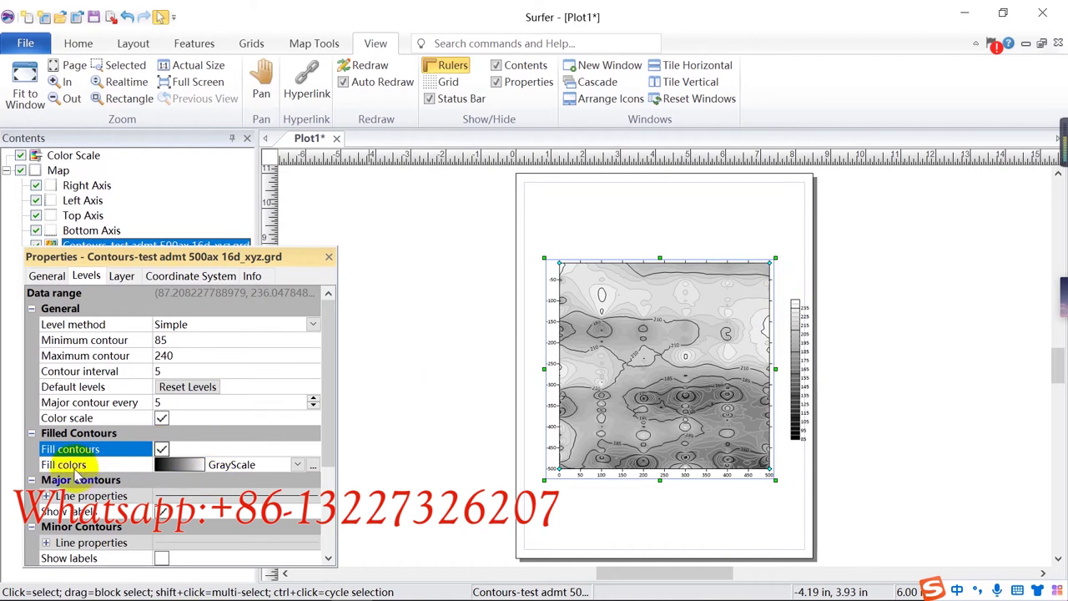
click(295, 465)
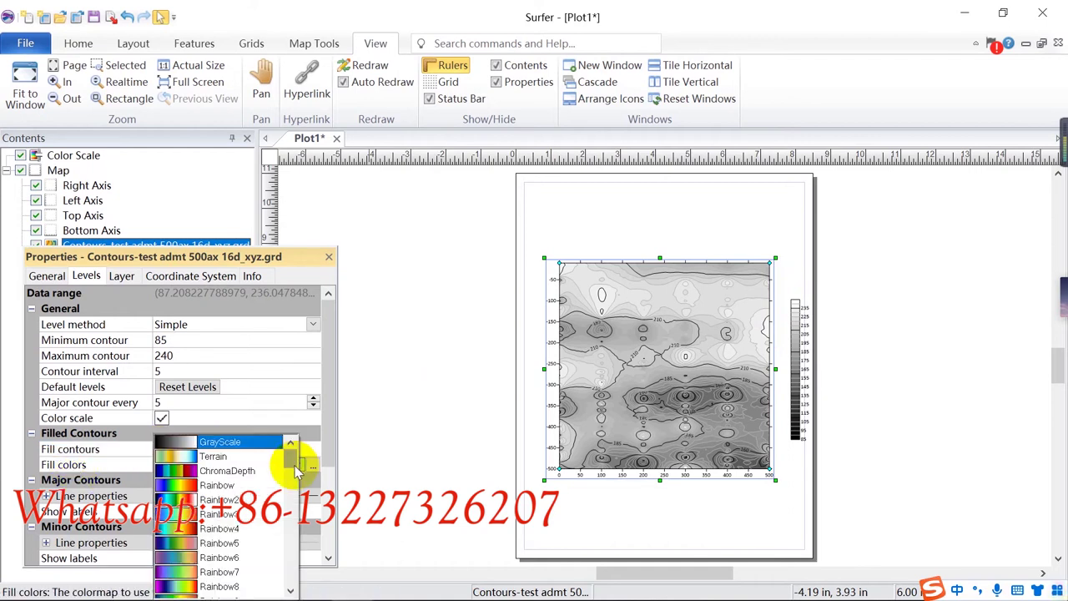
click(232, 491)
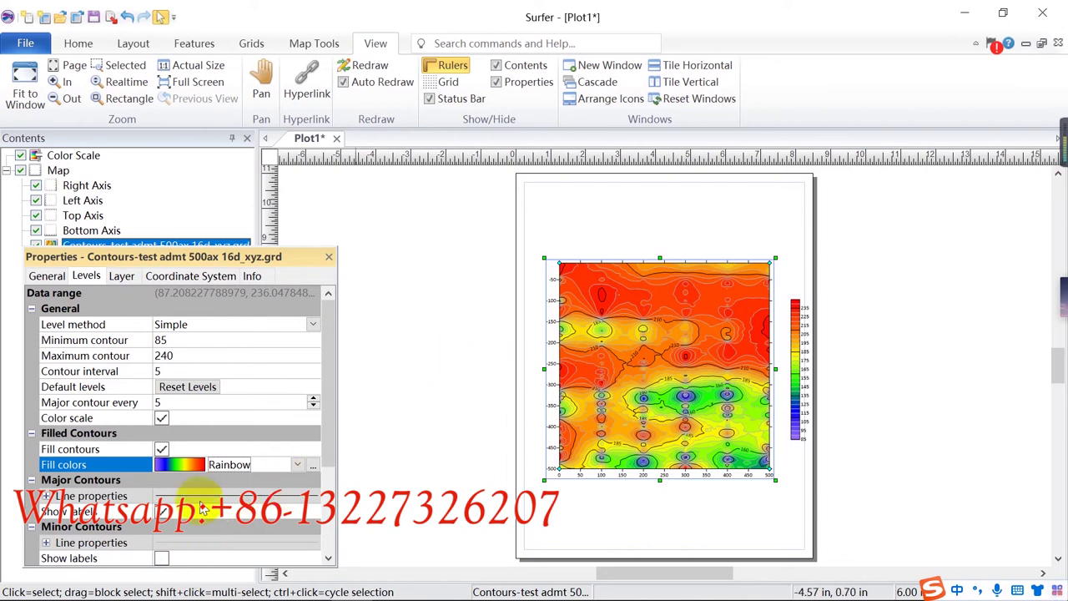
Step: Show labels on the minor contours and orient the contour labels uphill
click(162, 559)
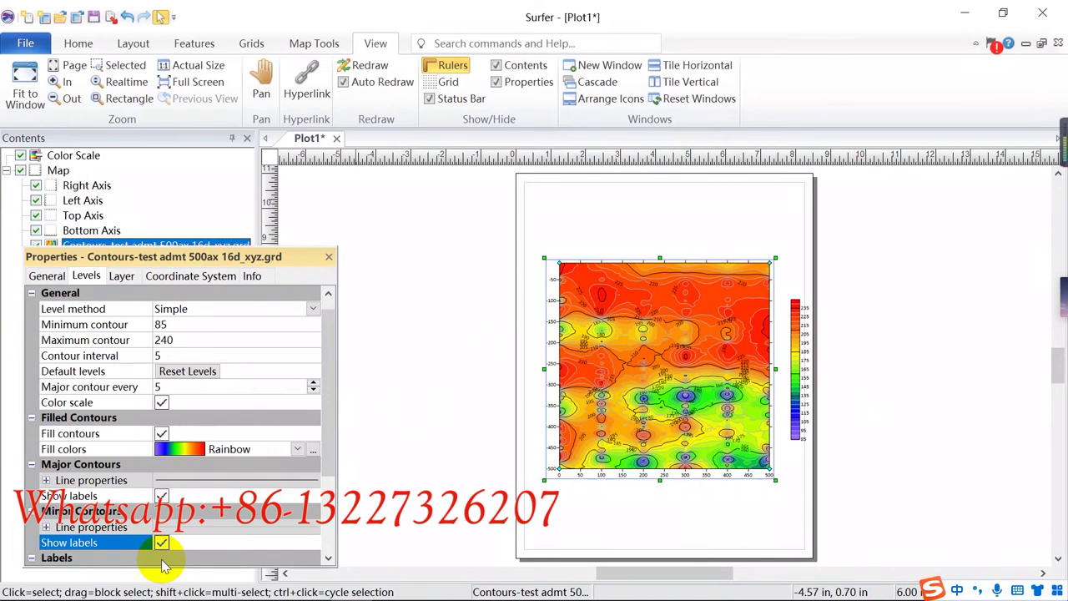
scroll(226, 517, down, 3)
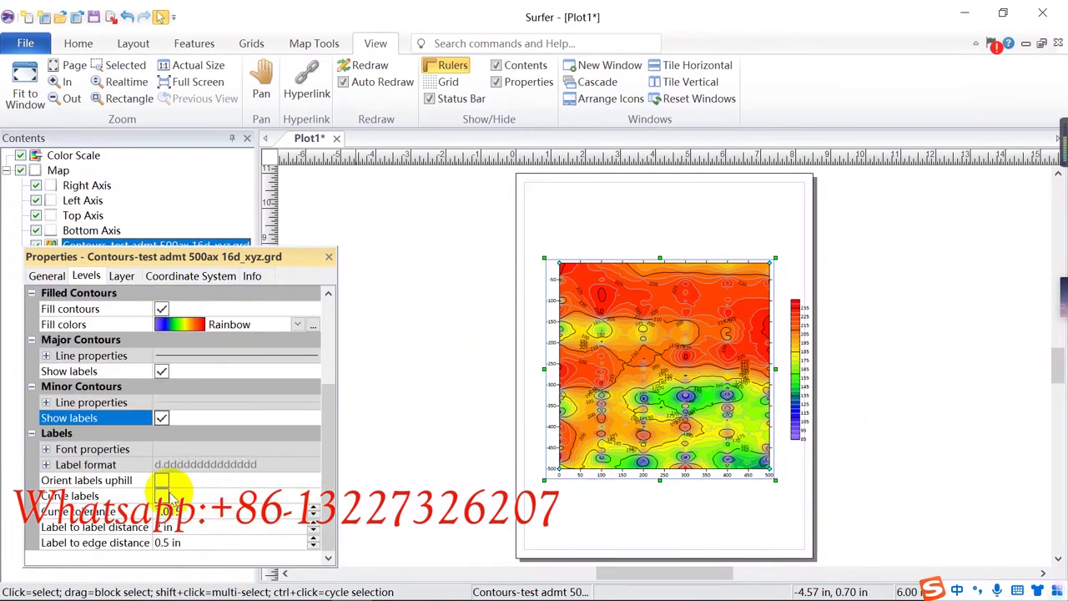
click(162, 495)
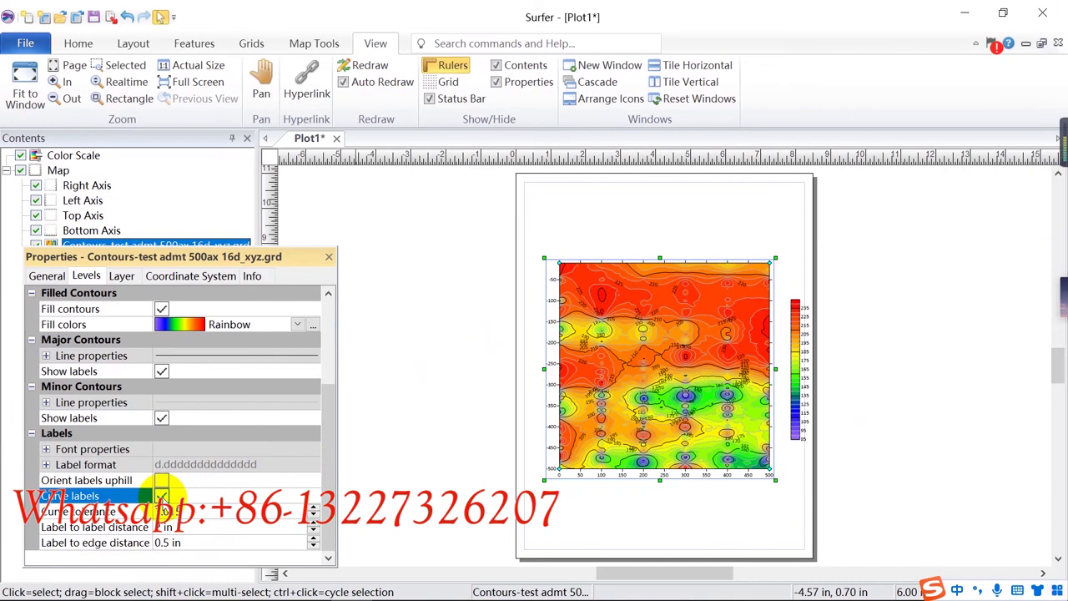
click(162, 496)
click(162, 482)
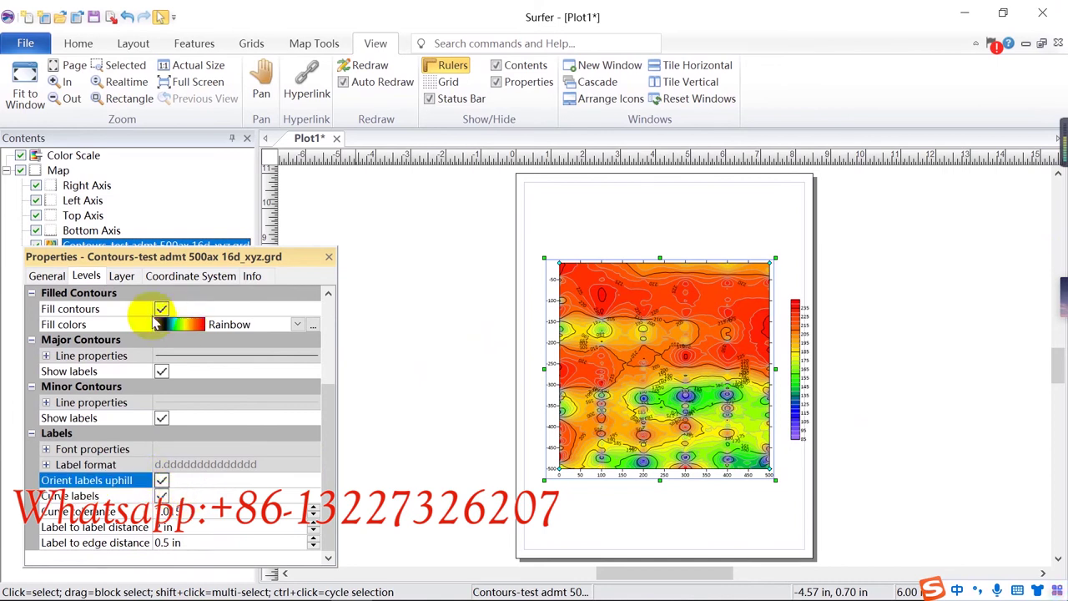
Step: Review the Layer, Coordinate System, Info and General tabs, then close the Properties panel
click(129, 276)
click(160, 278)
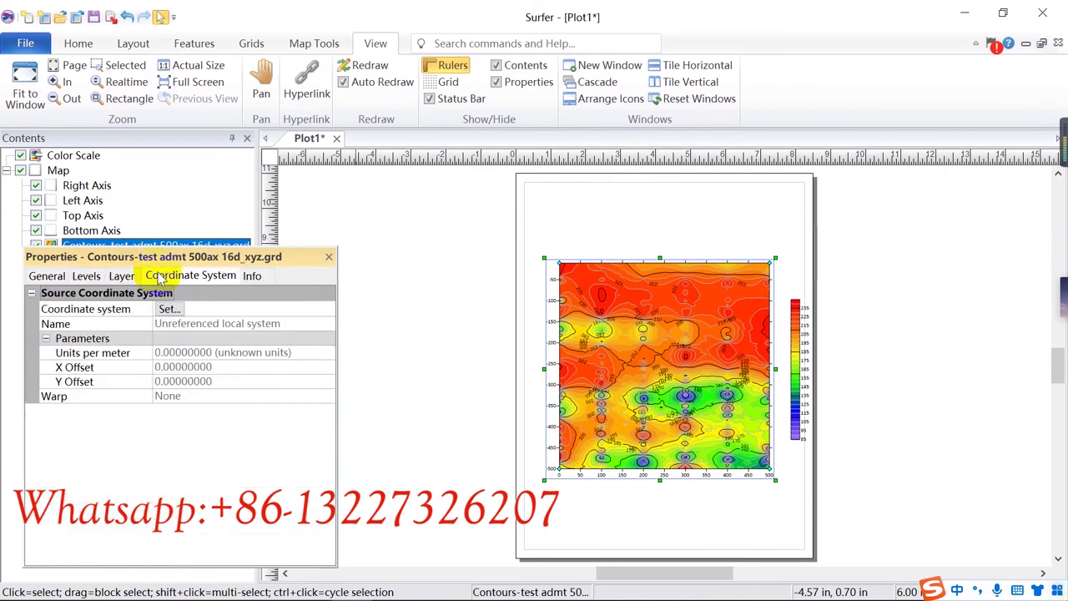
click(252, 276)
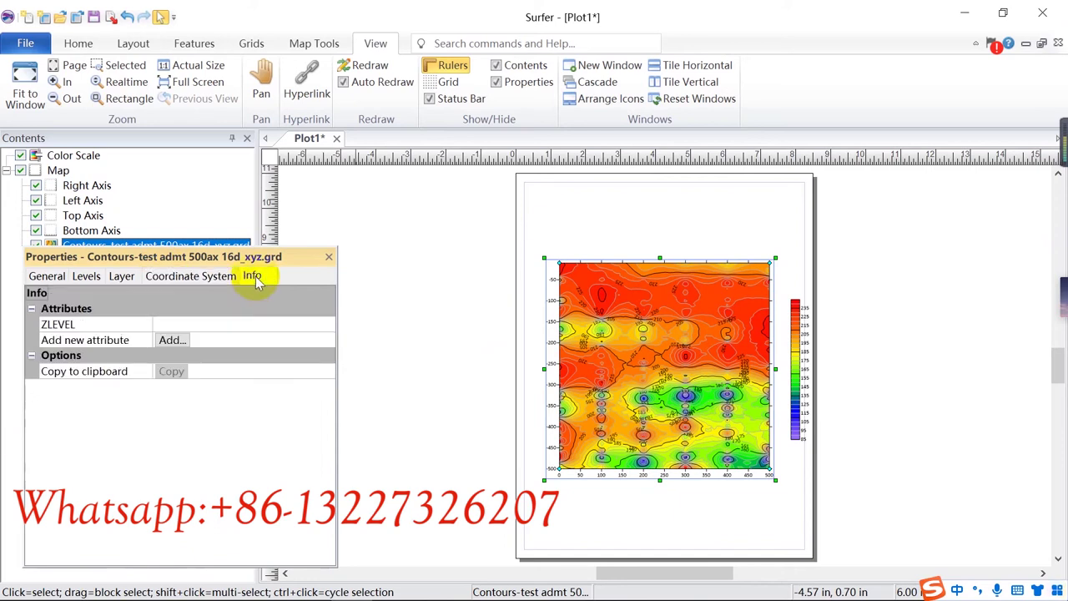
click(44, 276)
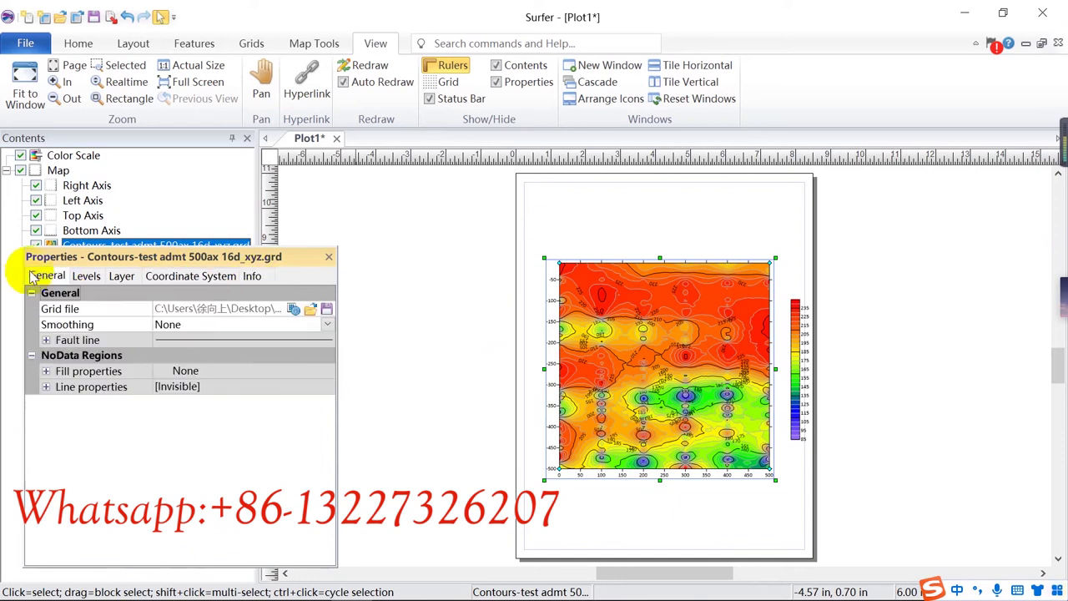
click(329, 259)
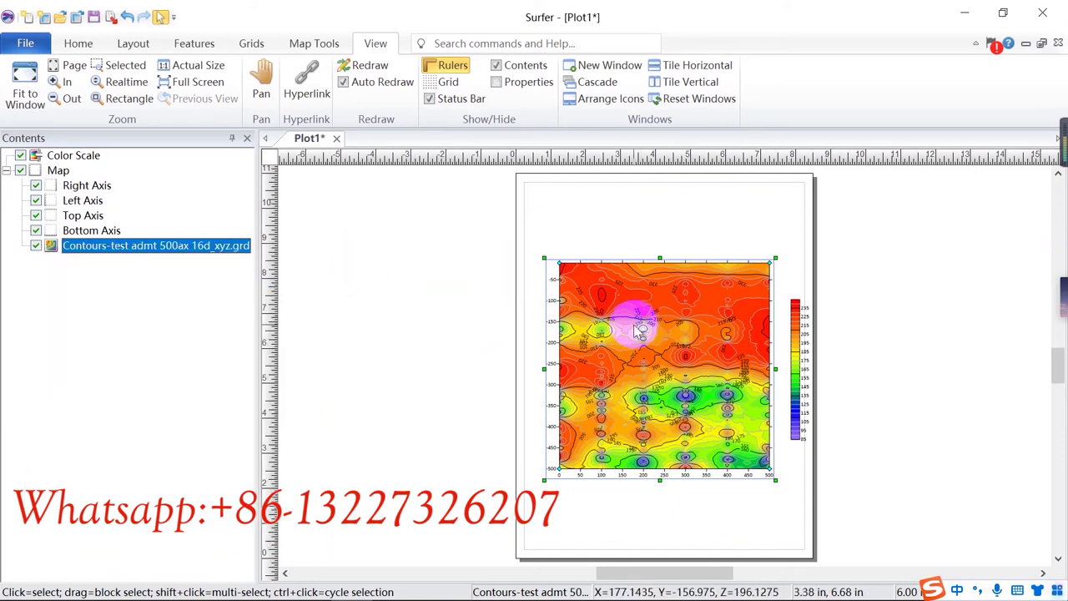
Step: Move the contour map left, bring the colour scale toward it, and enlarge the map
drag(632, 308, 419, 282)
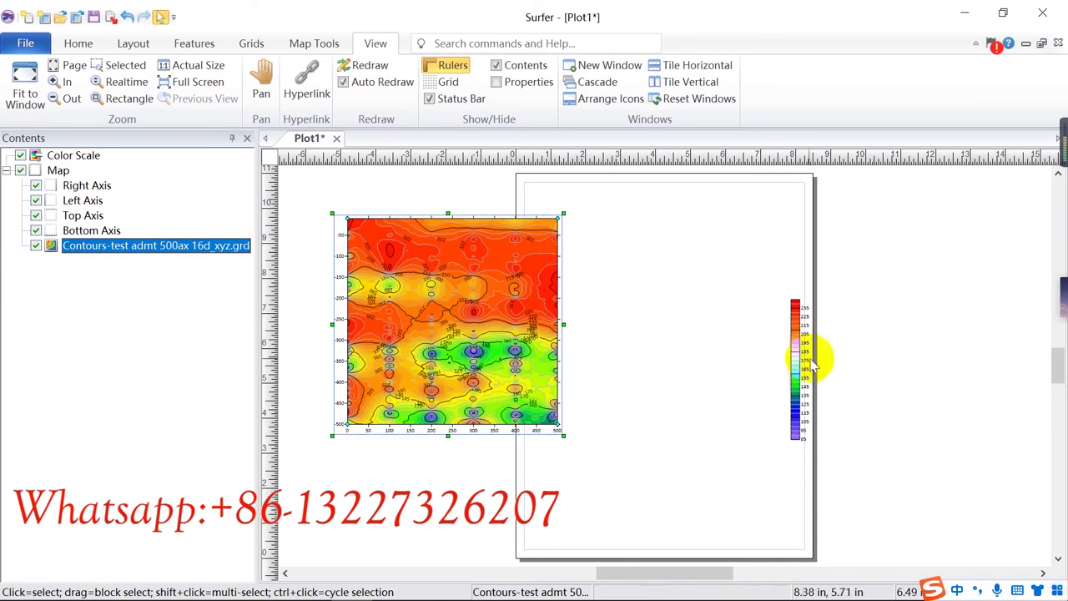
drag(797, 358, 615, 316)
drag(483, 310, 467, 305)
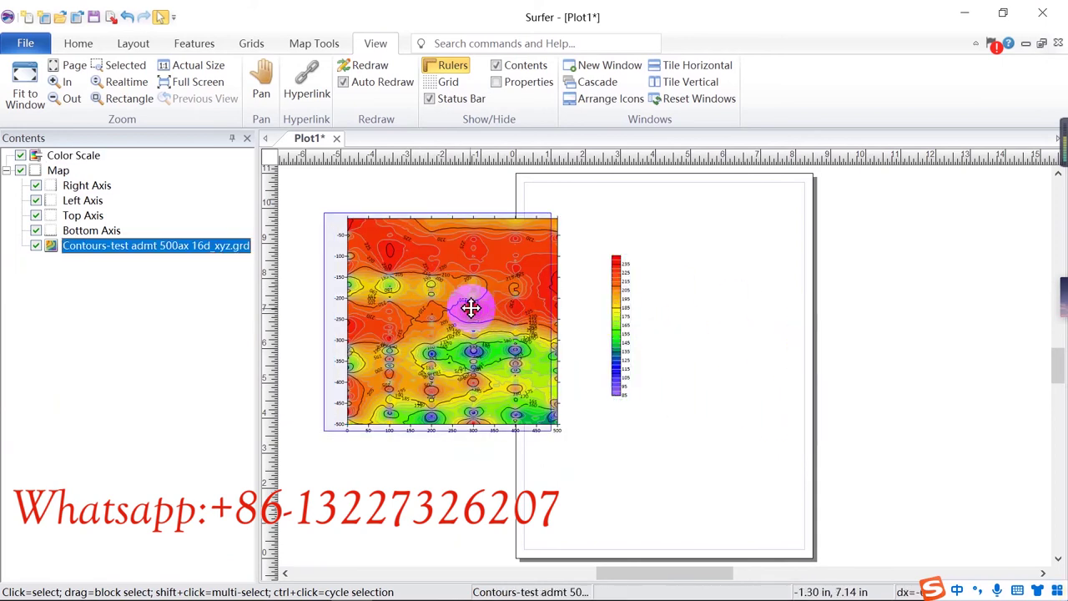
drag(550, 429, 558, 432)
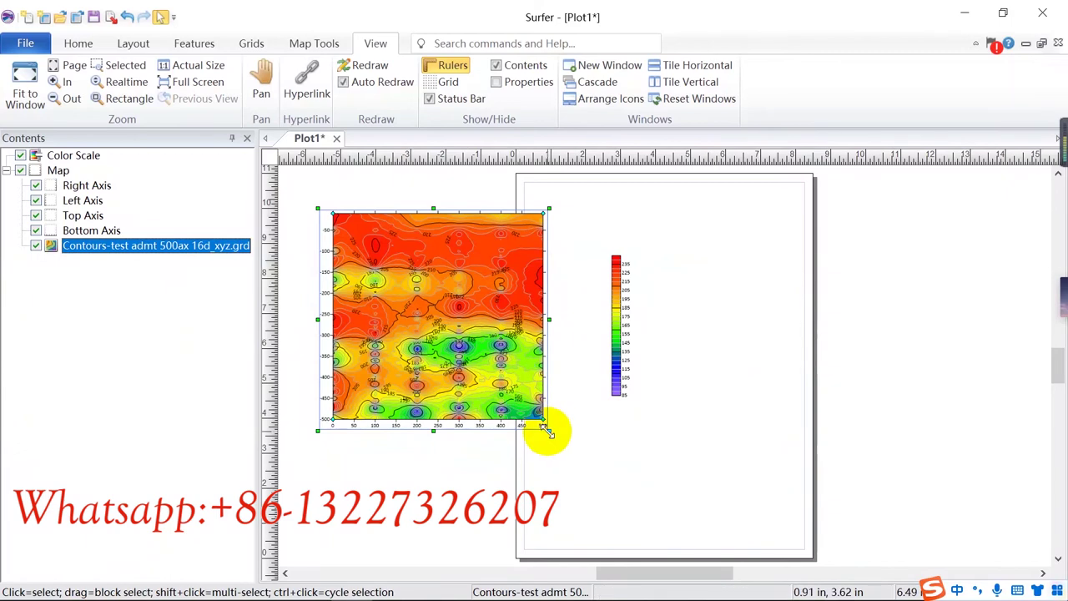
drag(549, 431, 610, 492)
Step: Place the colour scale right beside the map and stretch it to the map's height
drag(624, 353, 655, 317)
drag(642, 357, 638, 484)
click(715, 393)
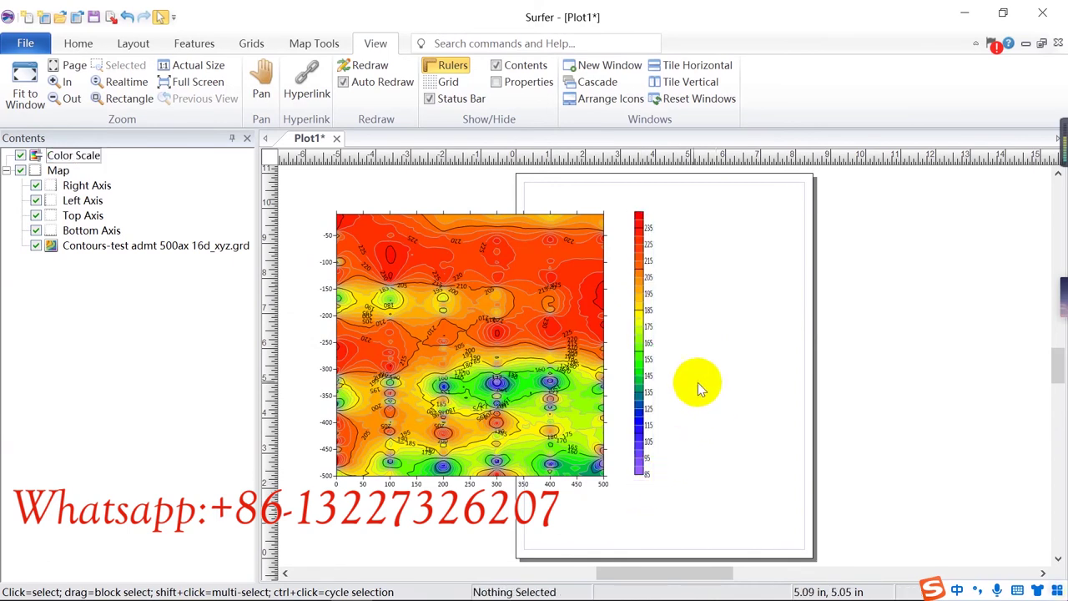
click(650, 355)
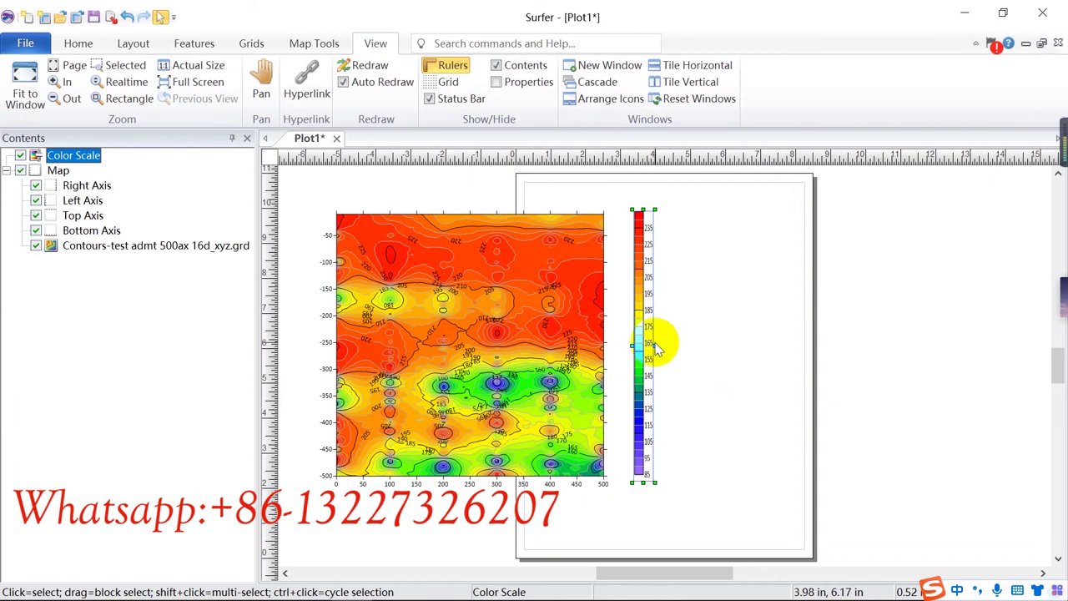
click(758, 365)
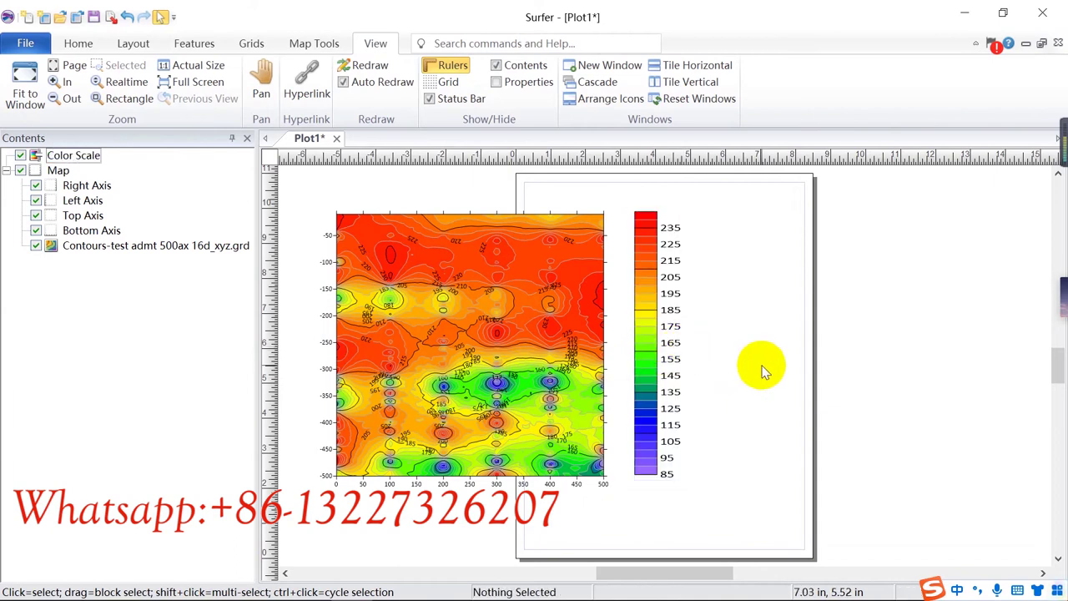
click(529, 369)
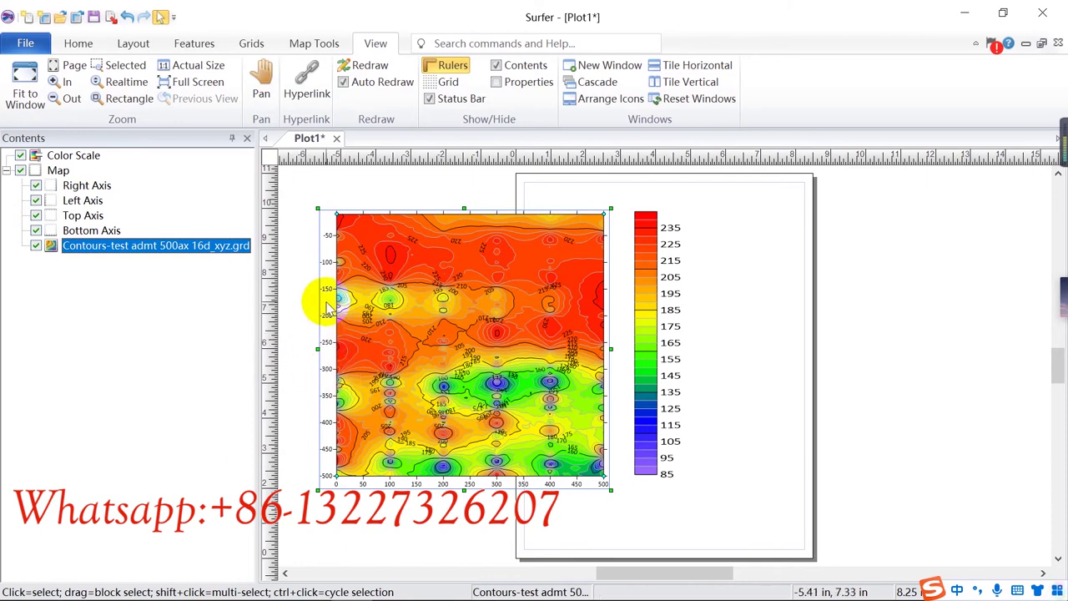
Step: Select the contour map's left axis and show its Properties - Left Axis panel
click(326, 303)
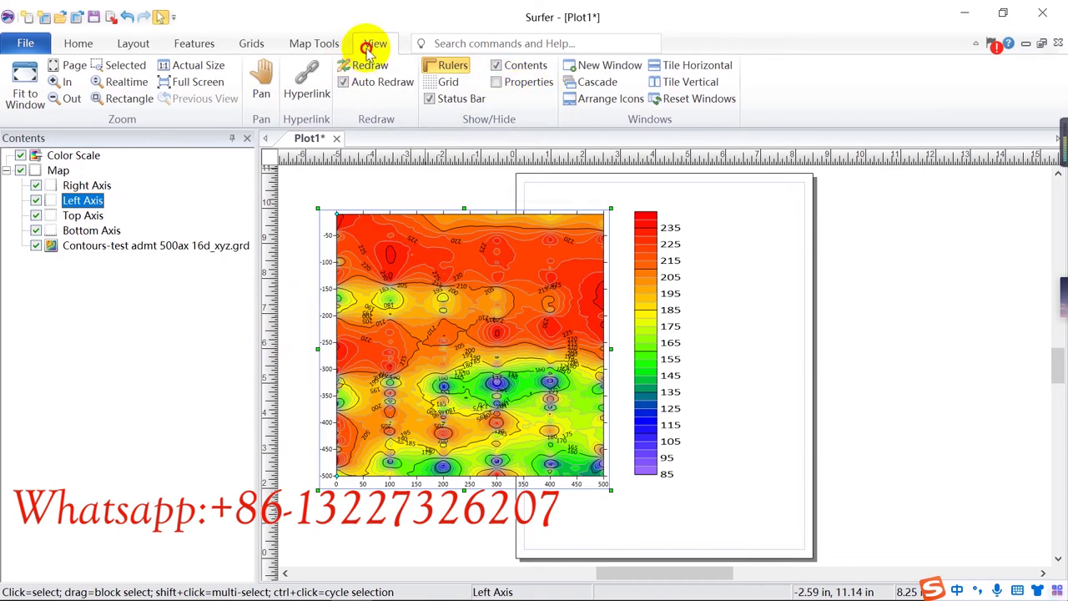
click(497, 83)
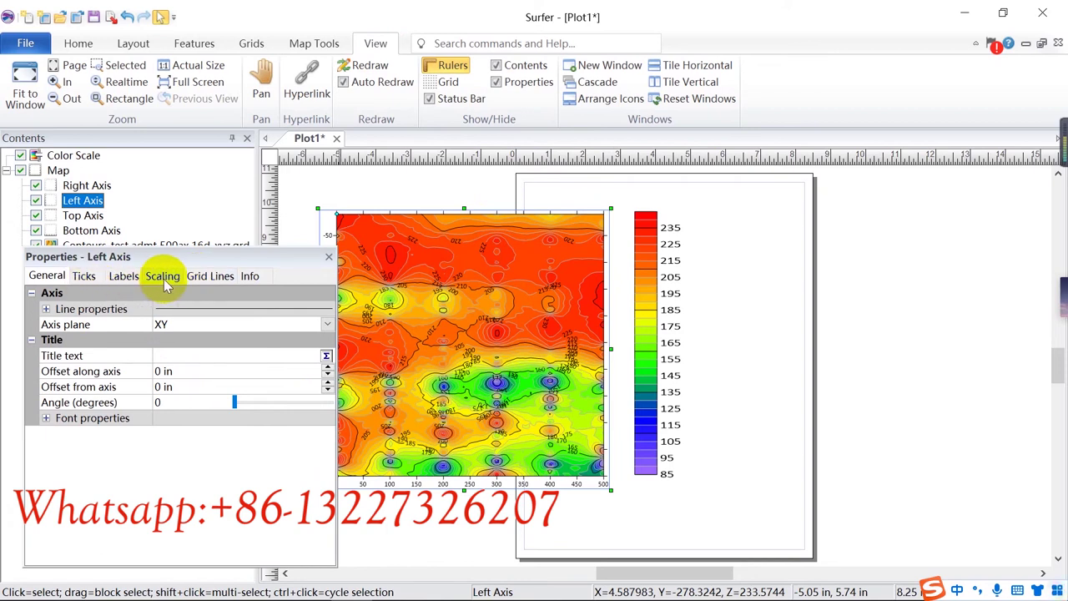
Step: Uncheck Automatic on the left axis Scaling tab and move the panel to the map's right
click(163, 278)
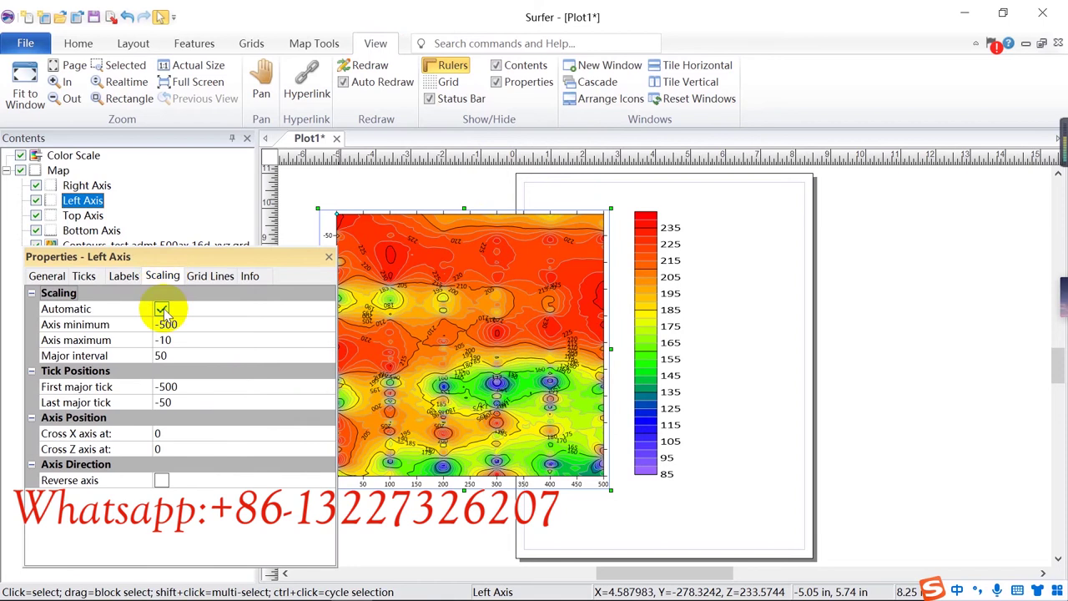
click(162, 309)
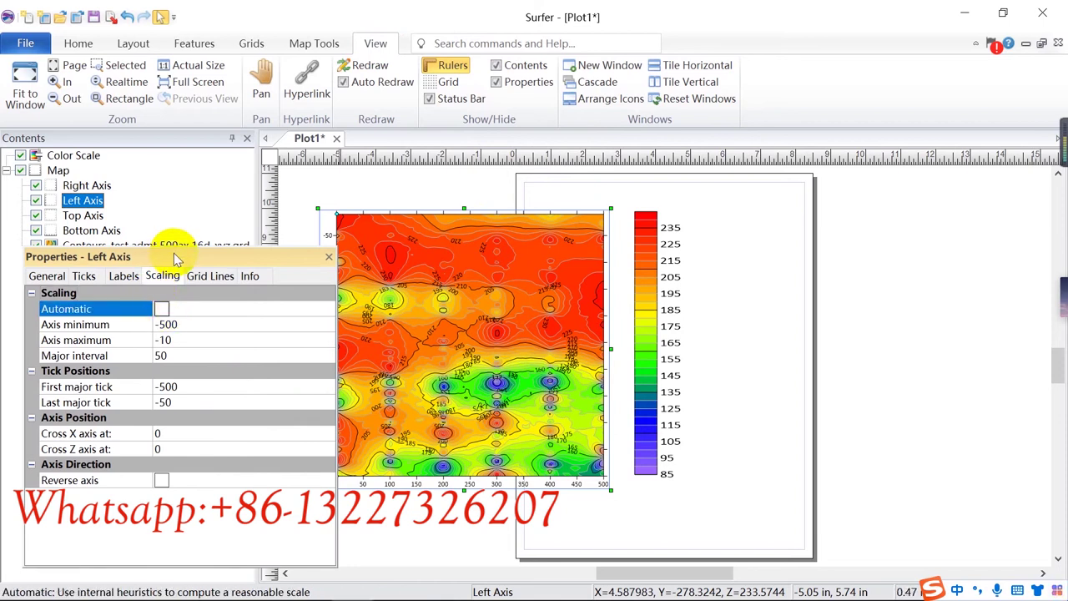
drag(174, 254, 876, 193)
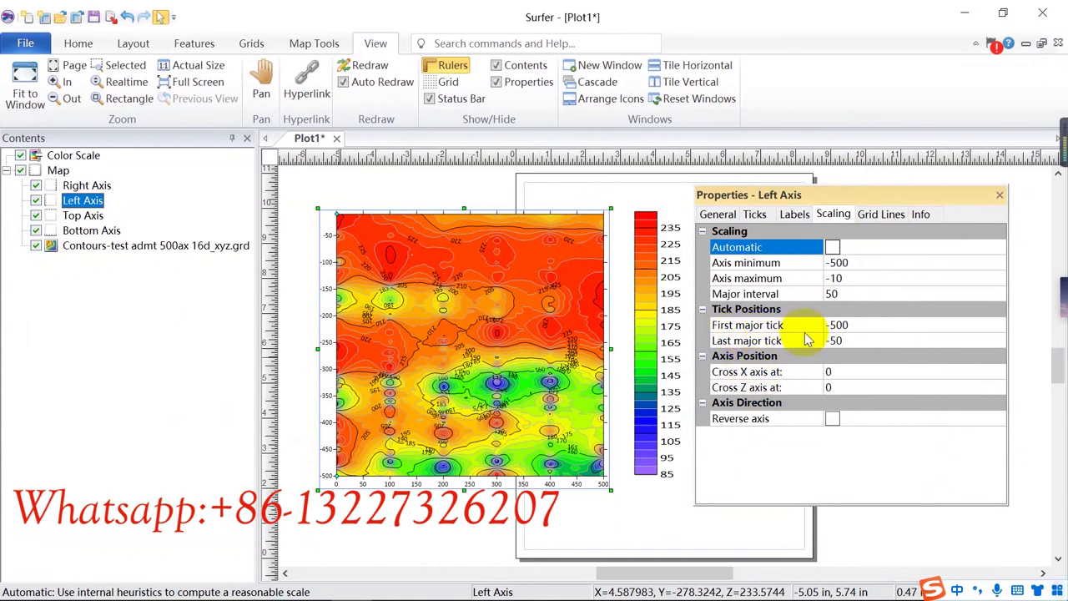
key(F1)
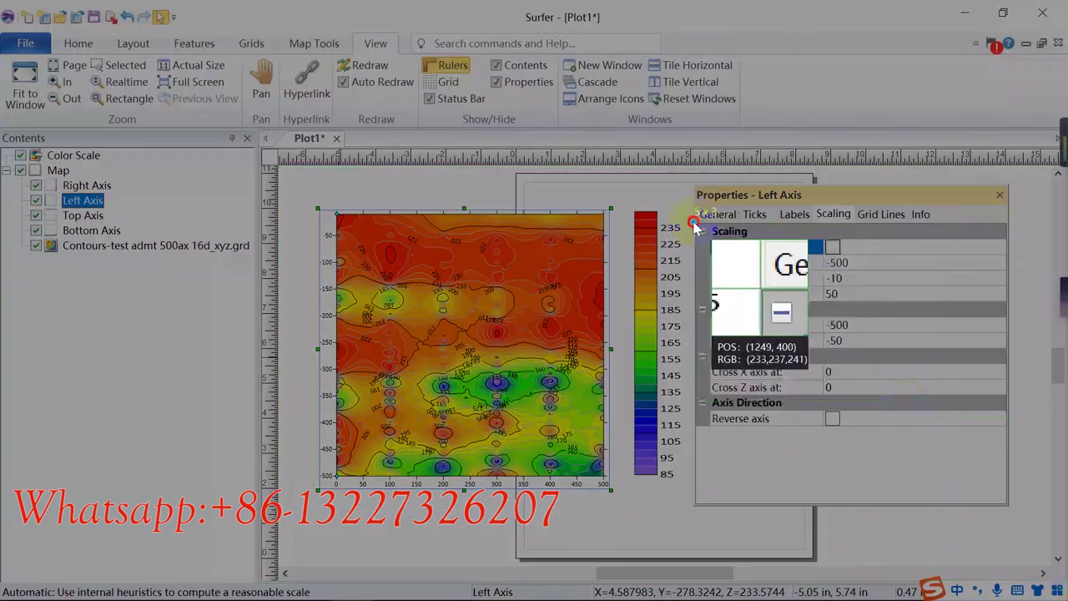
drag(695, 223, 1008, 476)
click(571, 499)
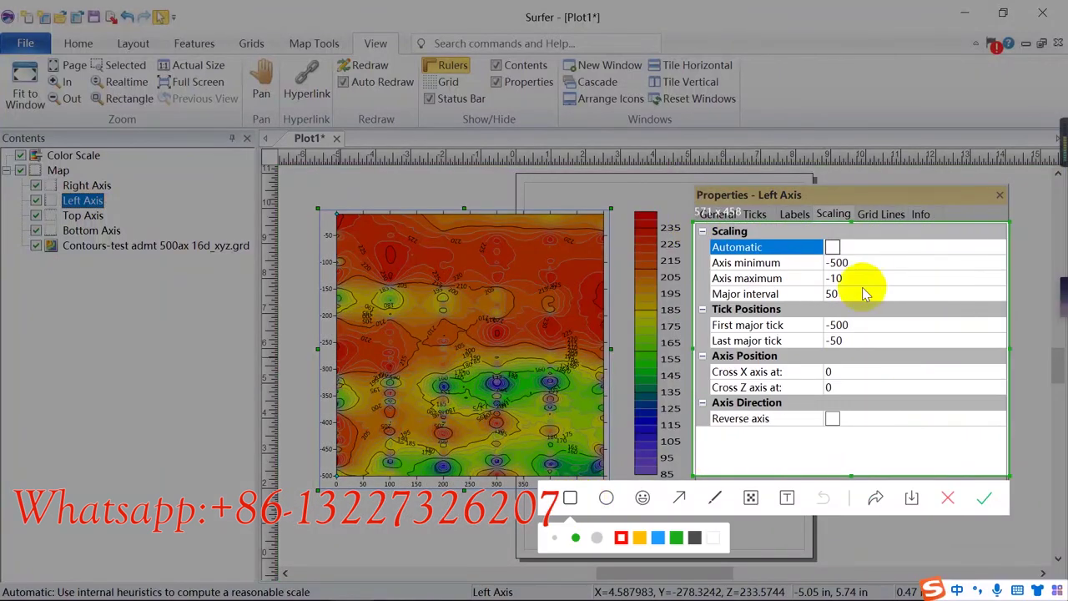
drag(711, 256, 859, 276)
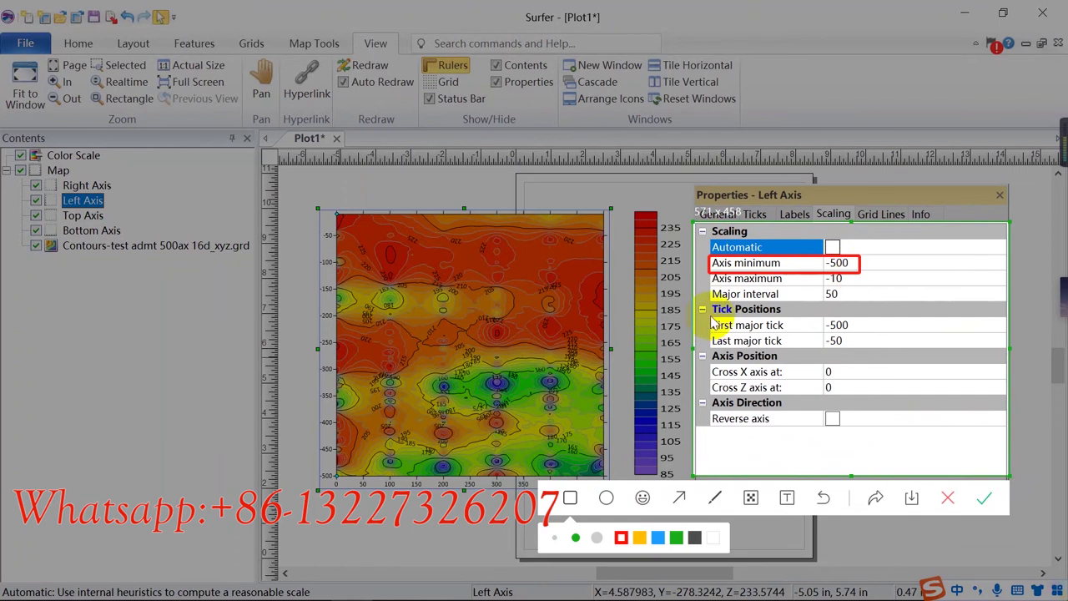
mouse_move(711, 317)
mouse_down()
mouse_move(735, 334)
mouse_move(864, 332)
mouse_up()
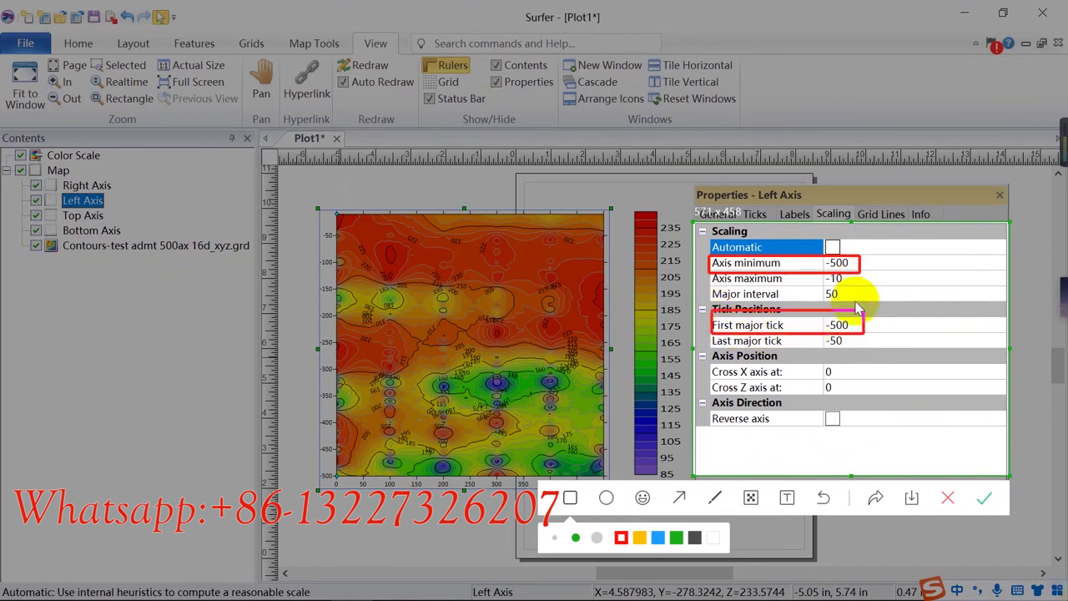
click(949, 501)
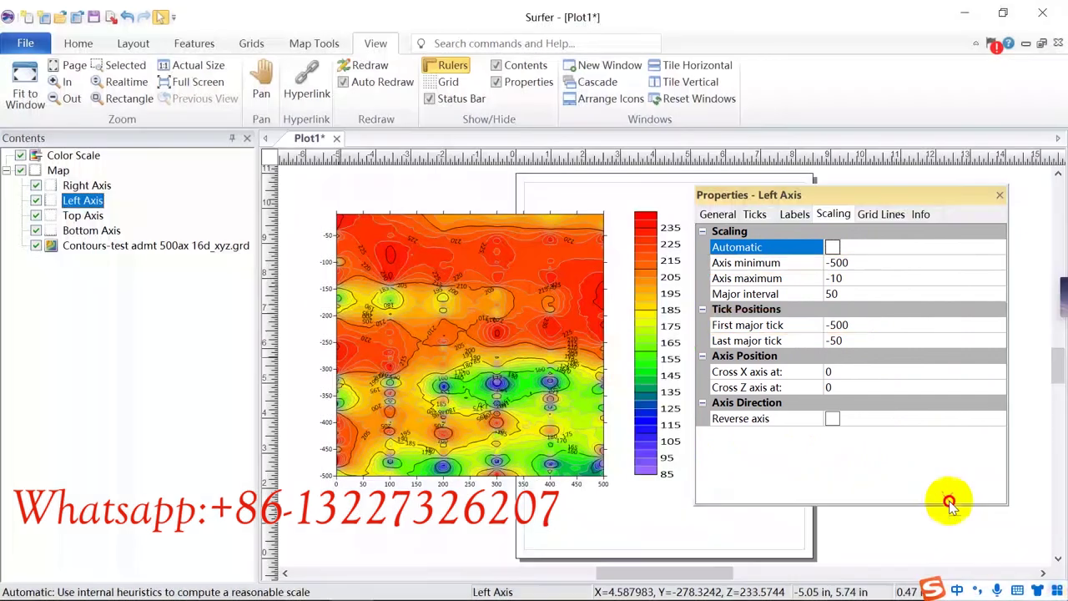
click(731, 282)
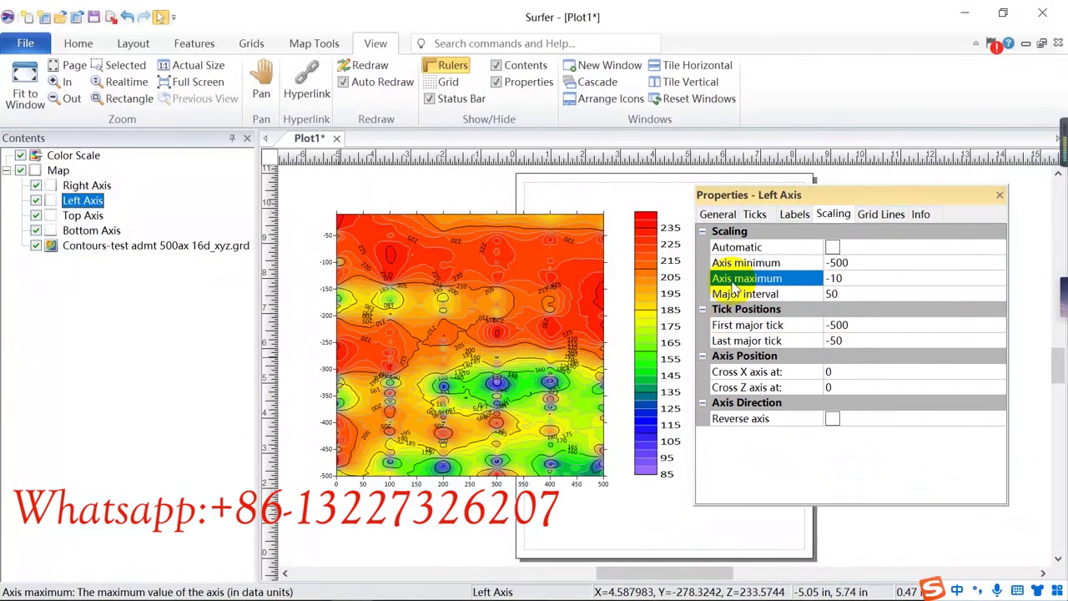
click(768, 264)
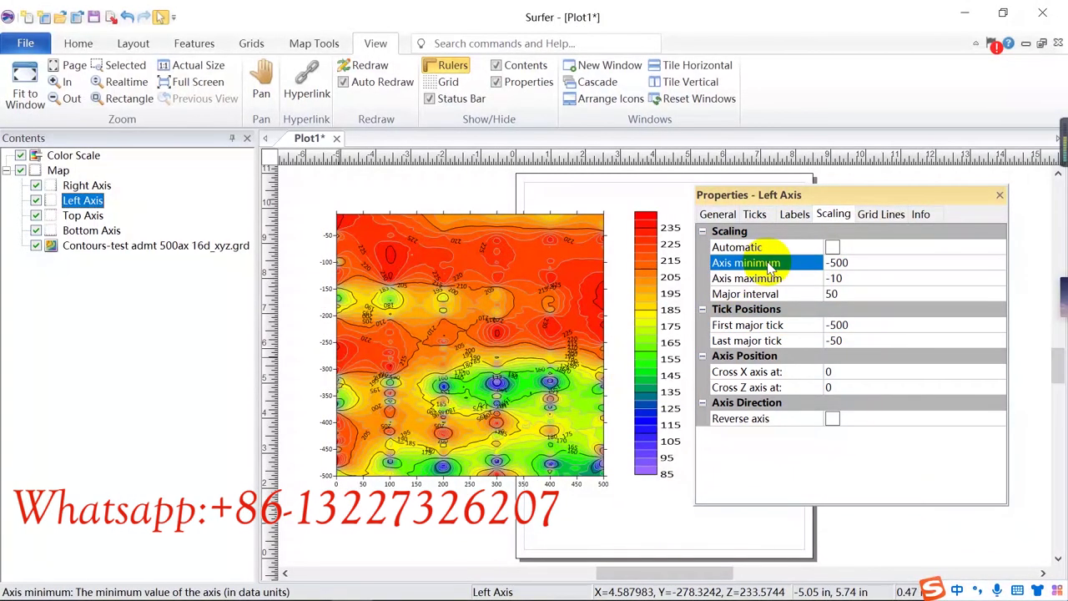
key(F1)
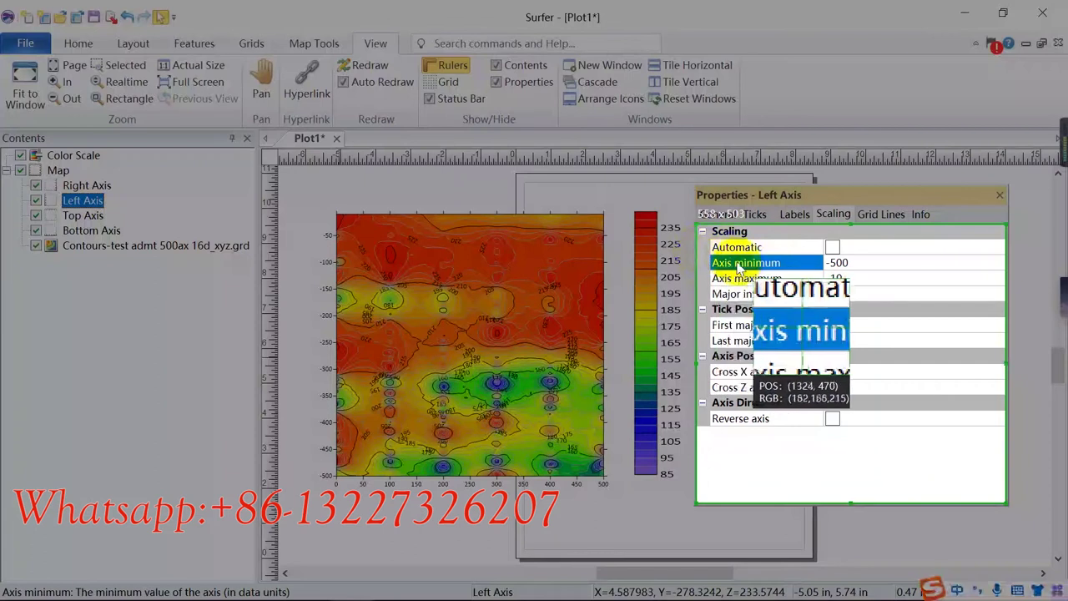
Step: Set the left axis scaling manually: minimum -500, maximum -10, major interval 50
click(703, 233)
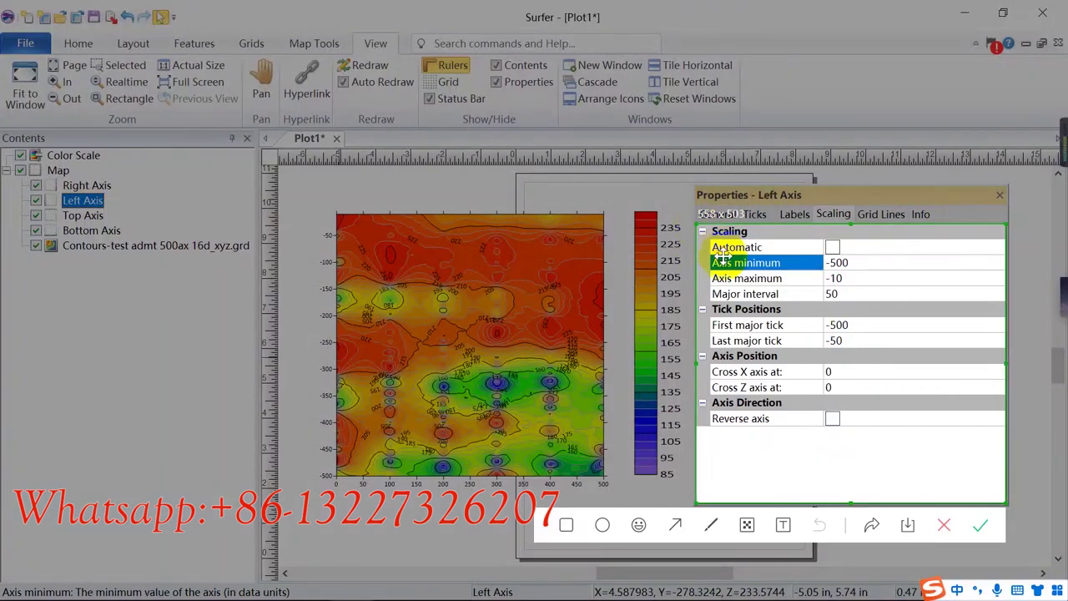
click(565, 524)
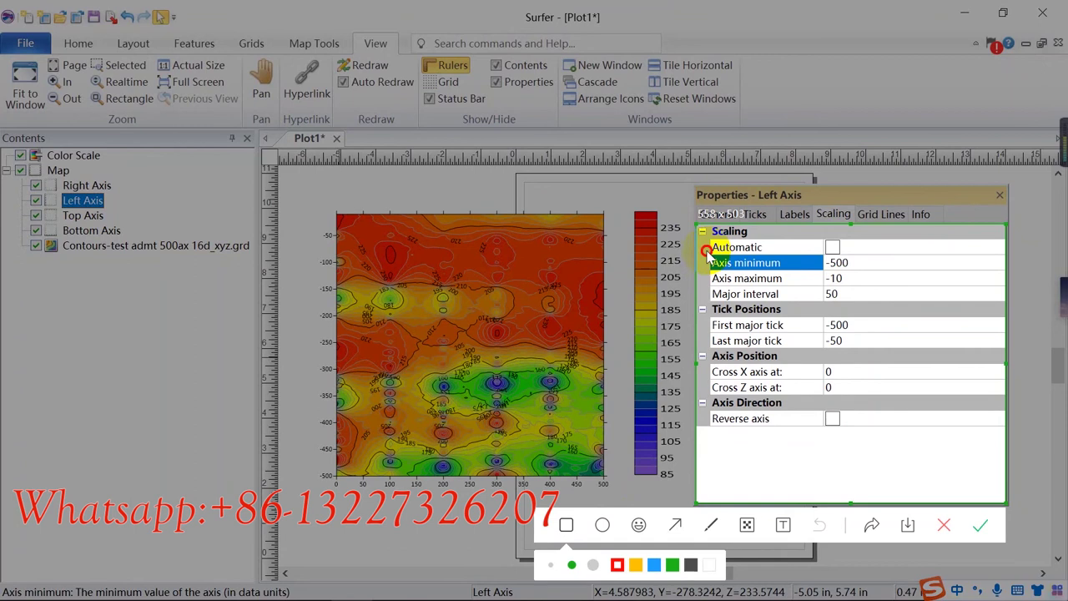
mouse_move(707, 253)
mouse_down()
mouse_move(776, 276)
mouse_move(864, 271)
mouse_up()
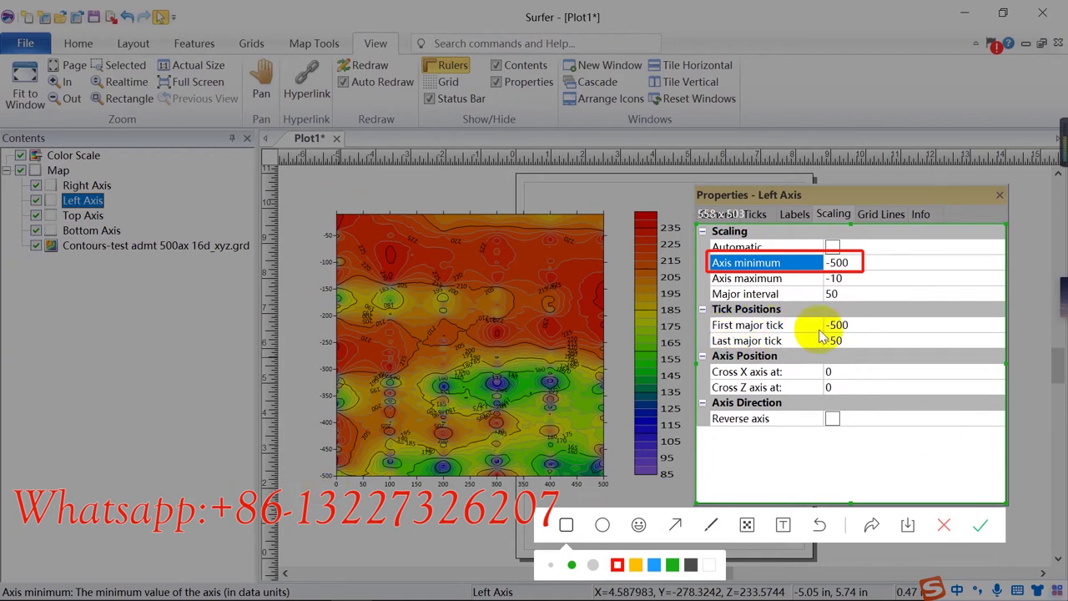
click(430, 453)
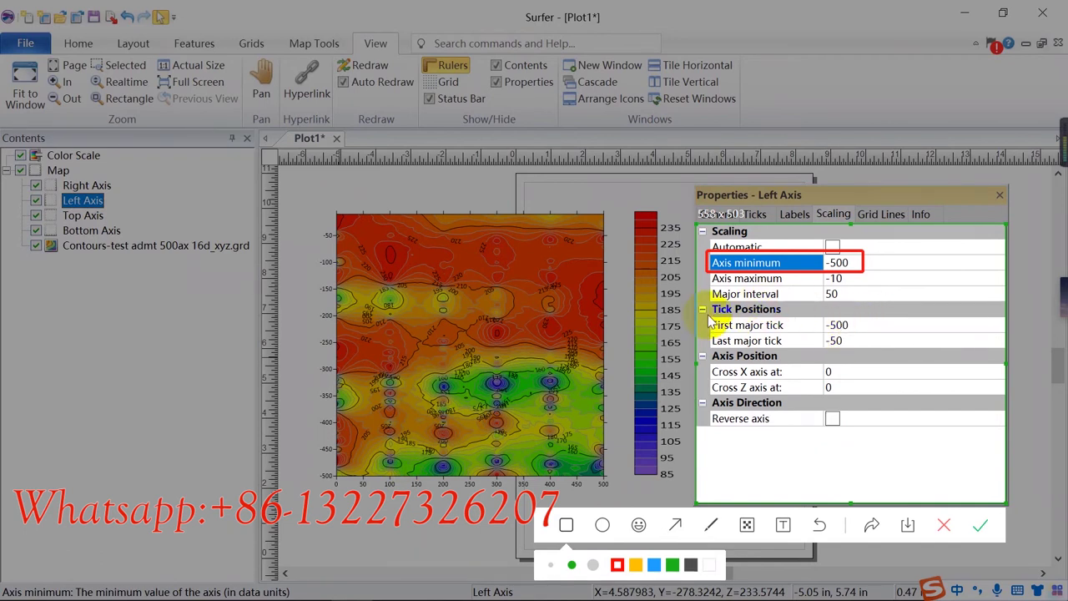
drag(708, 316, 878, 331)
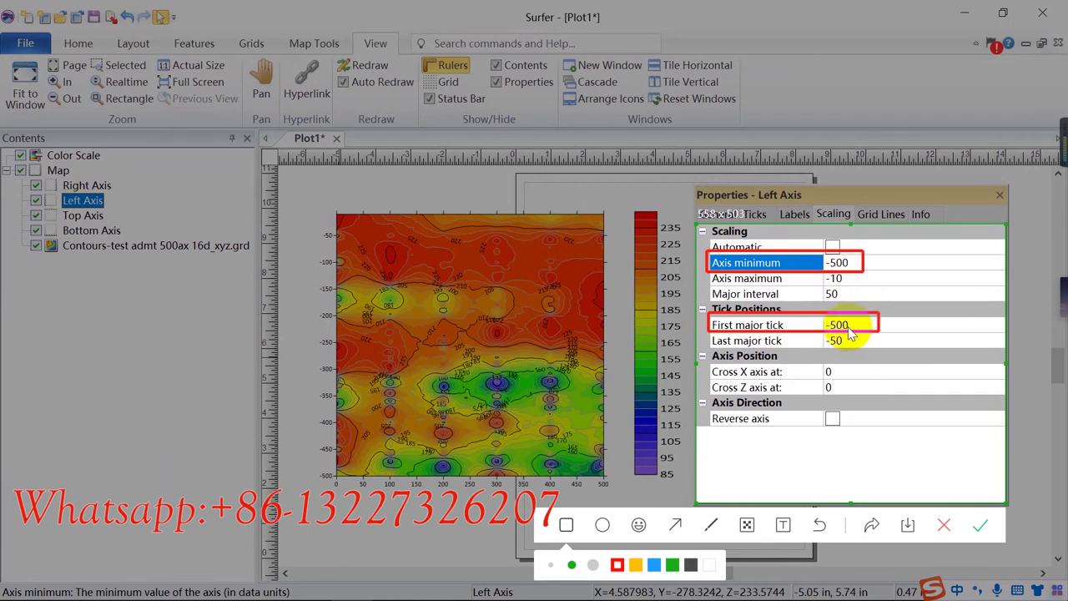
key(Escape)
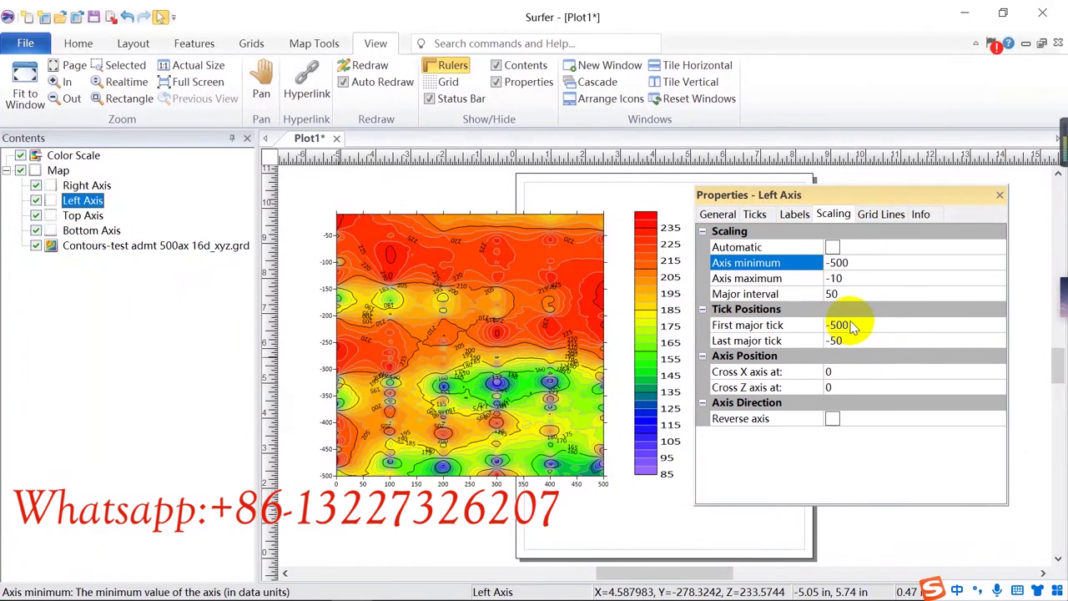
key(F1)
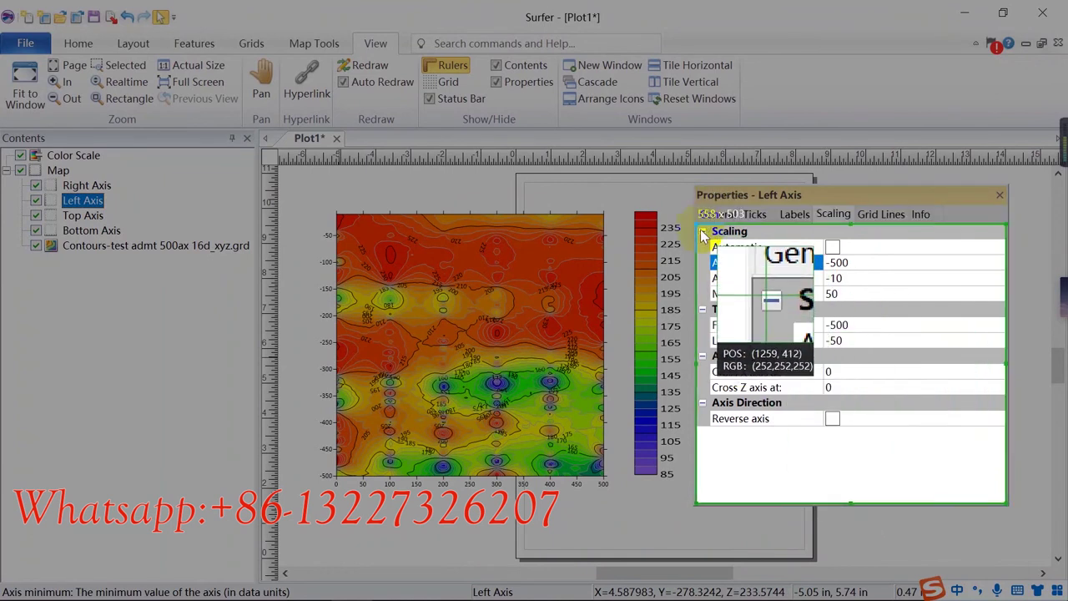
Step: Highlight the Axis maximum -10 and the Last major tick -50 on a screen capture
click(700, 232)
click(567, 525)
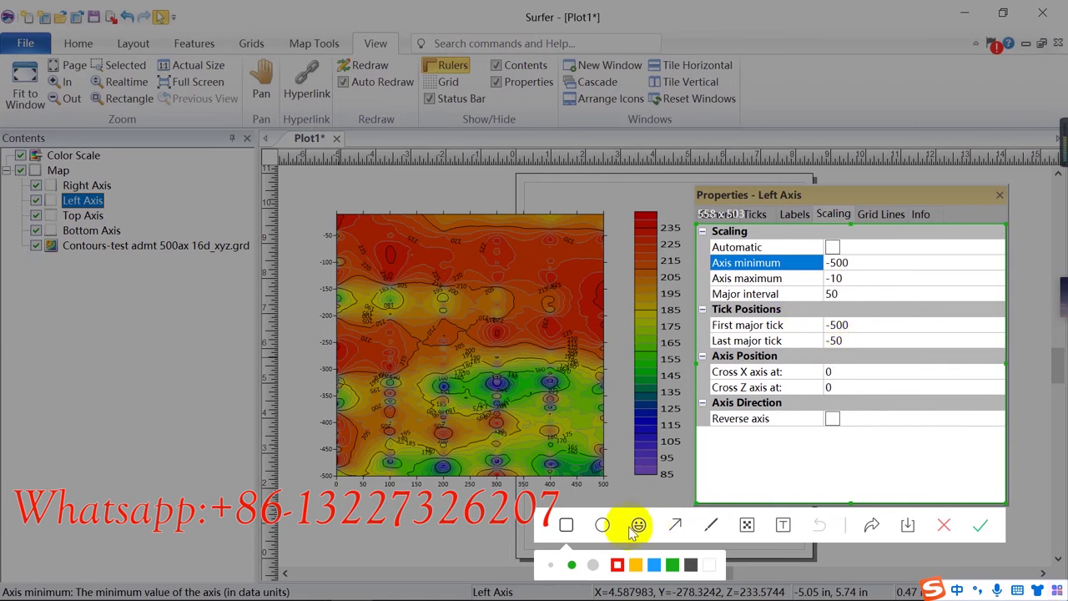
click(566, 526)
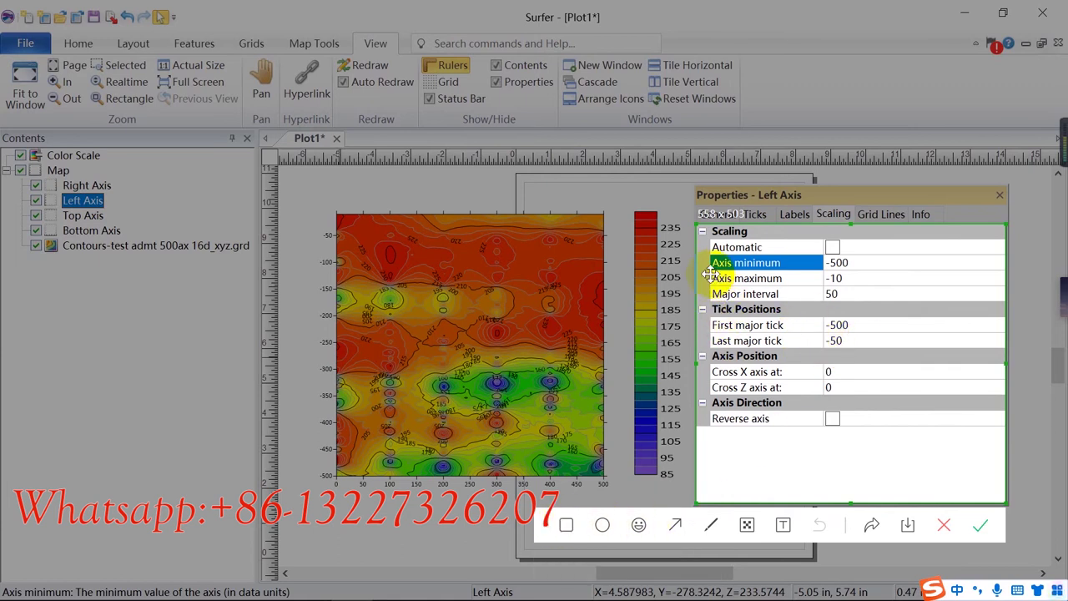
click(565, 524)
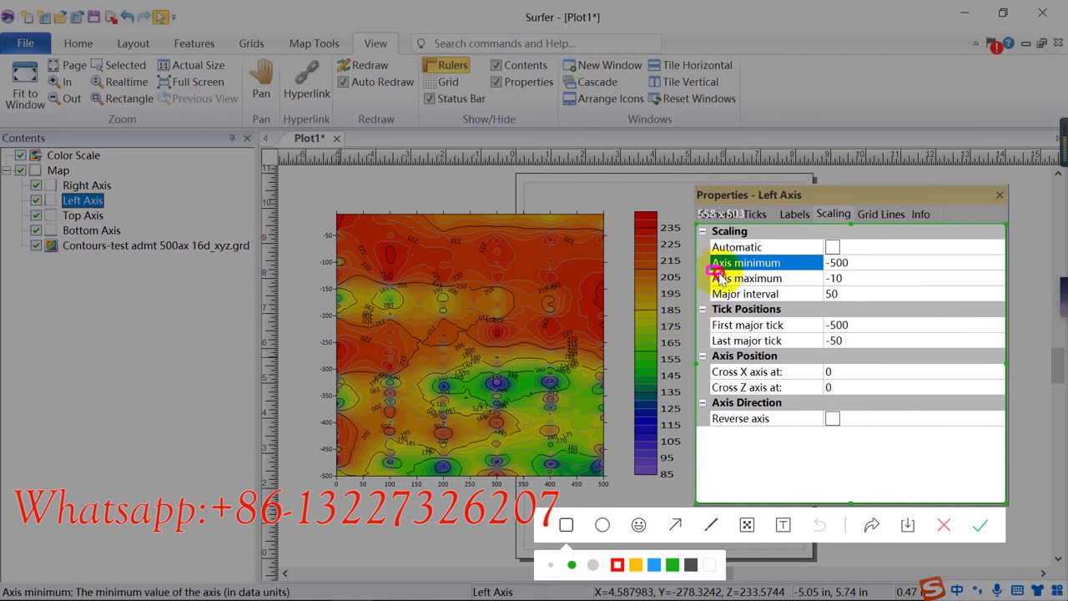
drag(707, 270, 858, 286)
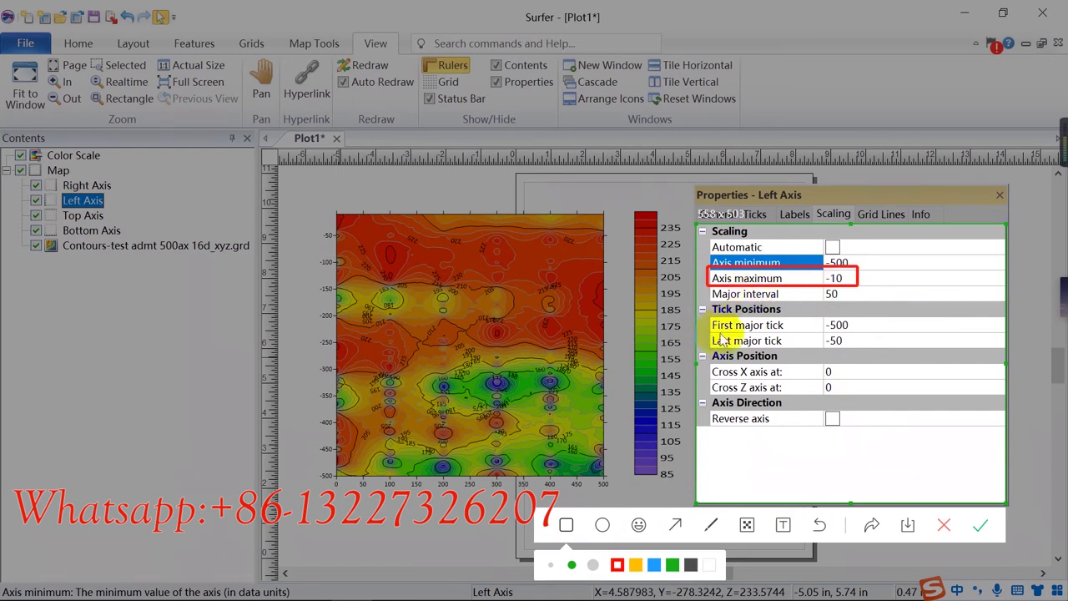
mouse_move(709, 333)
mouse_down()
mouse_move(756, 350)
mouse_move(868, 350)
mouse_up()
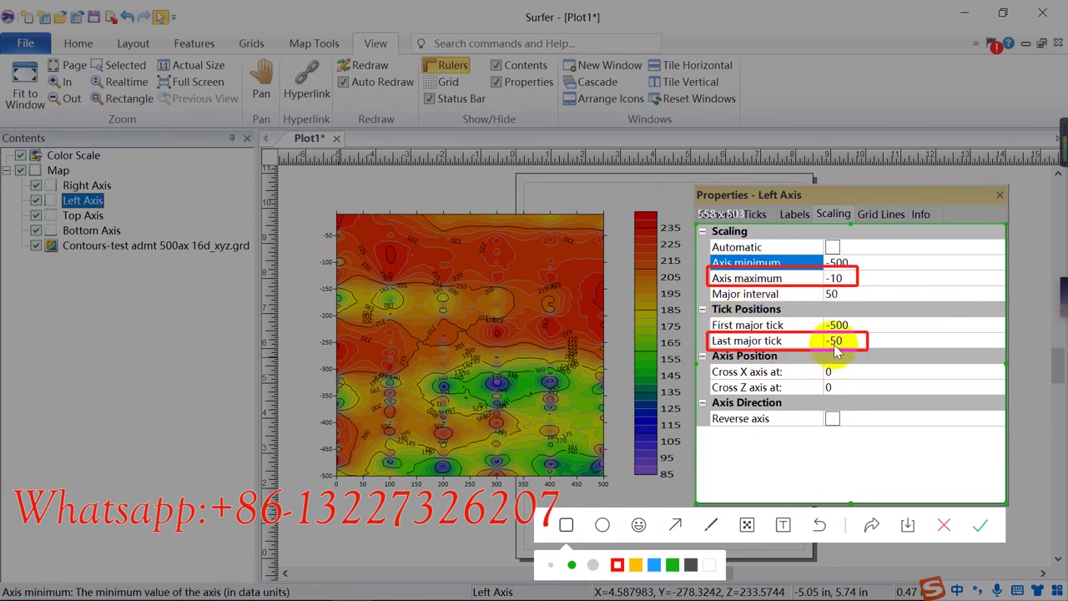
key(Escape)
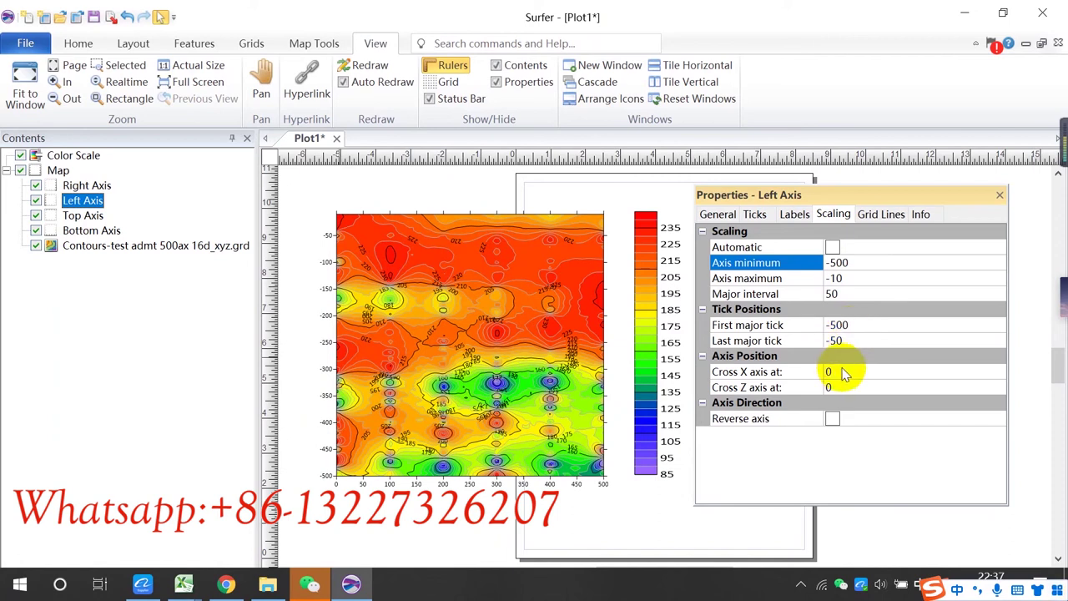
Step: Change the left axis Last major tick to -10 and its Major interval to 10
click(835, 343)
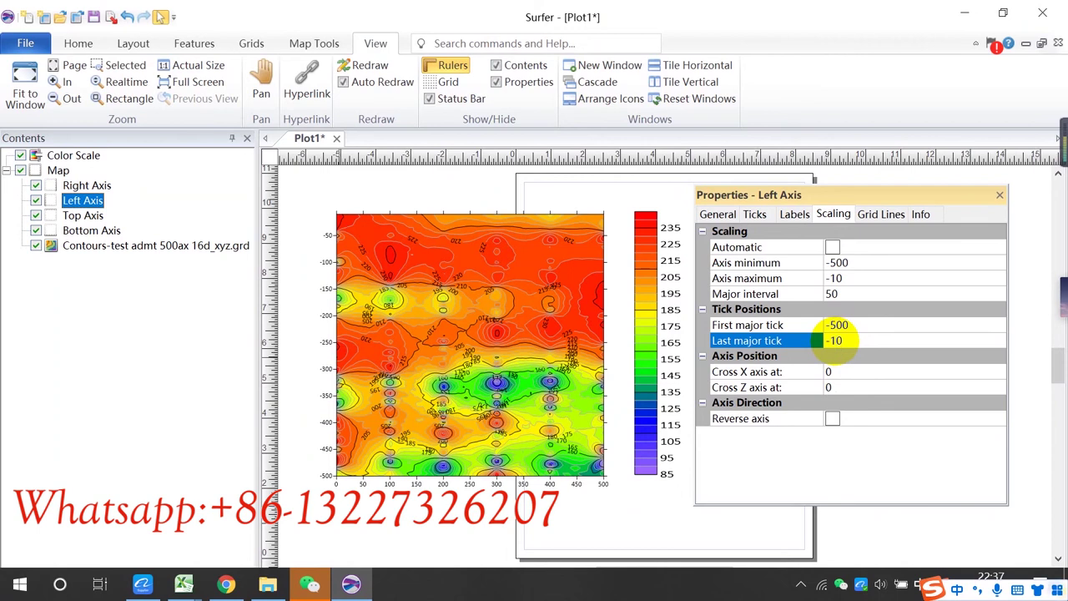
click(825, 196)
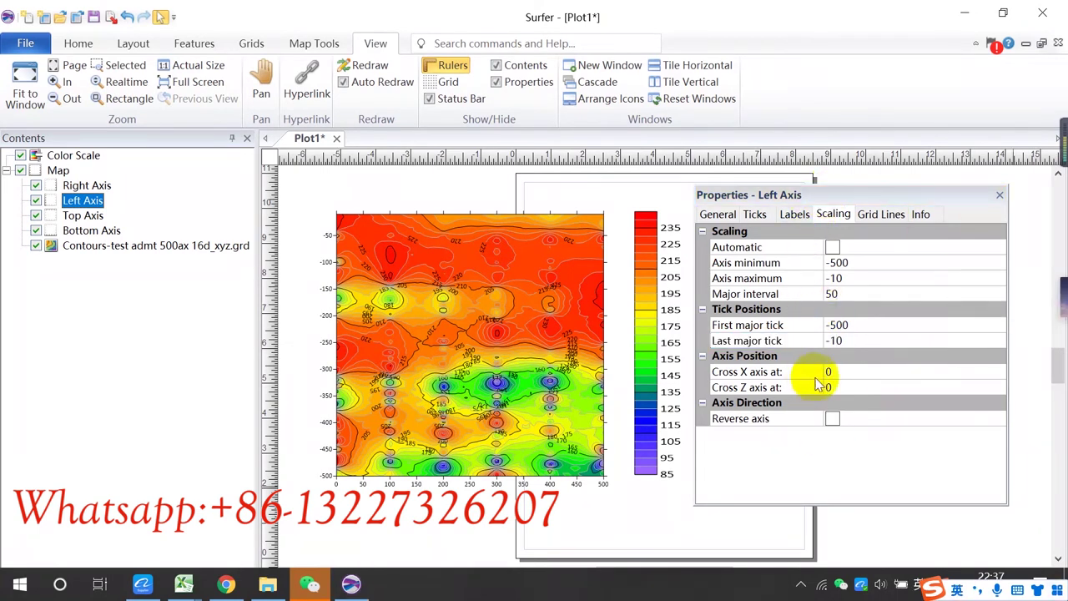
click(831, 294)
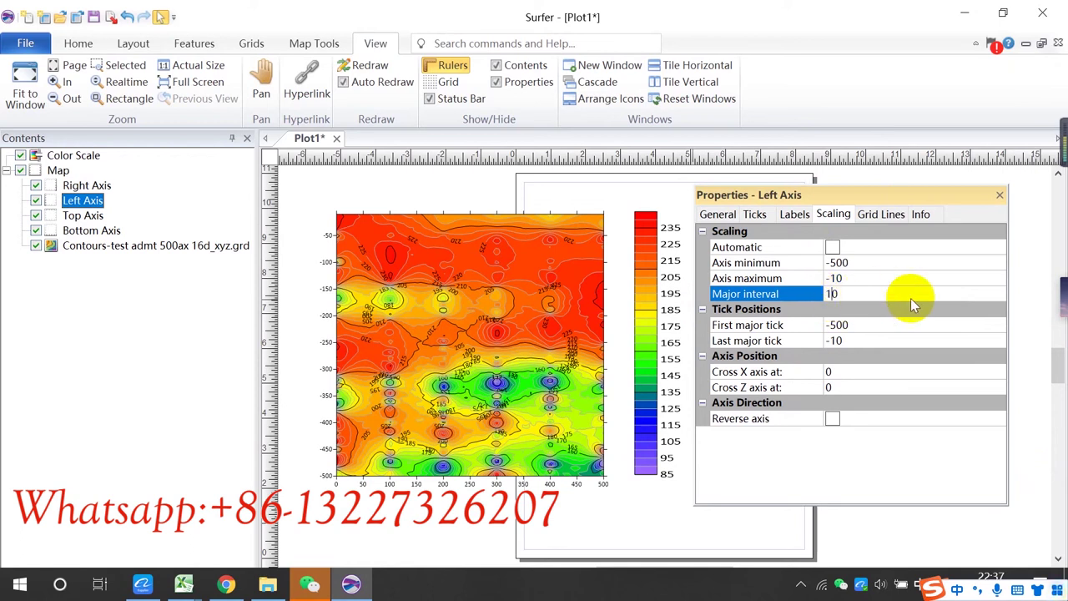
click(933, 276)
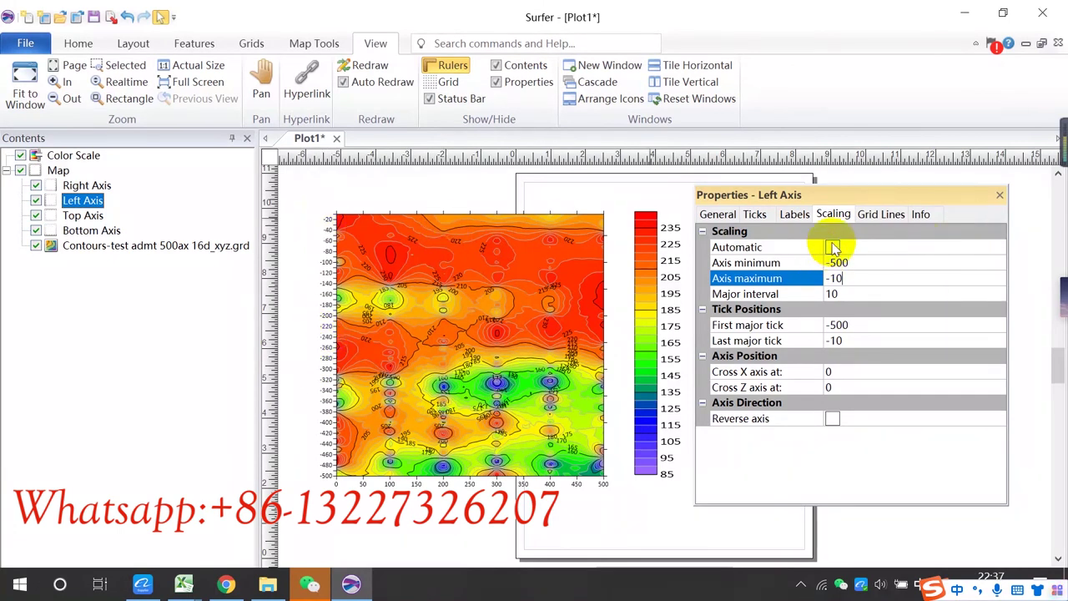
Step: Show the major and minor left-axis grid lines, with the major lines as .1 in. Dash
click(879, 217)
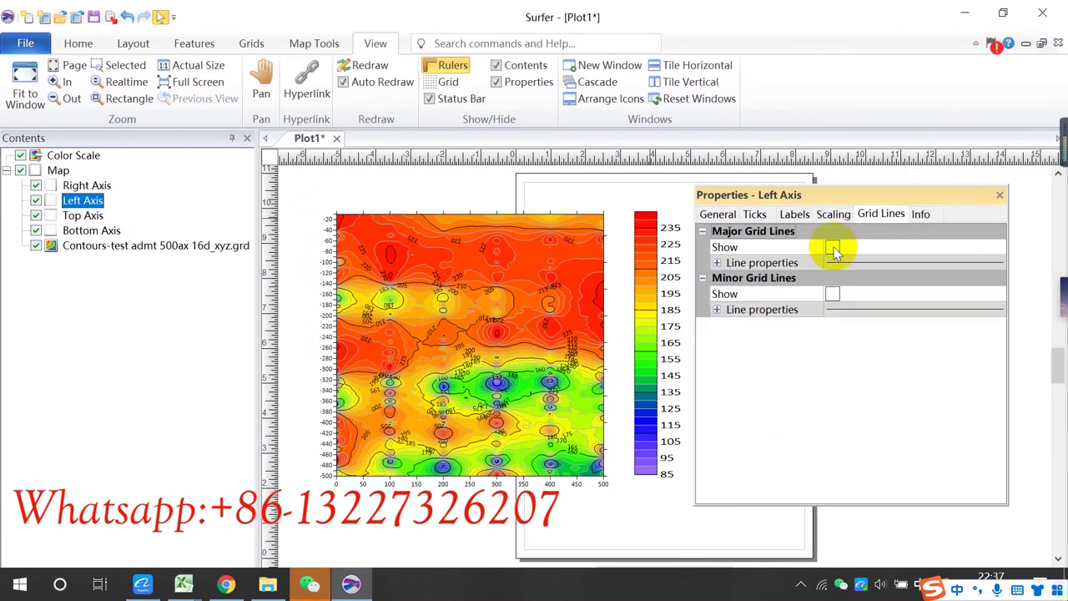
click(833, 248)
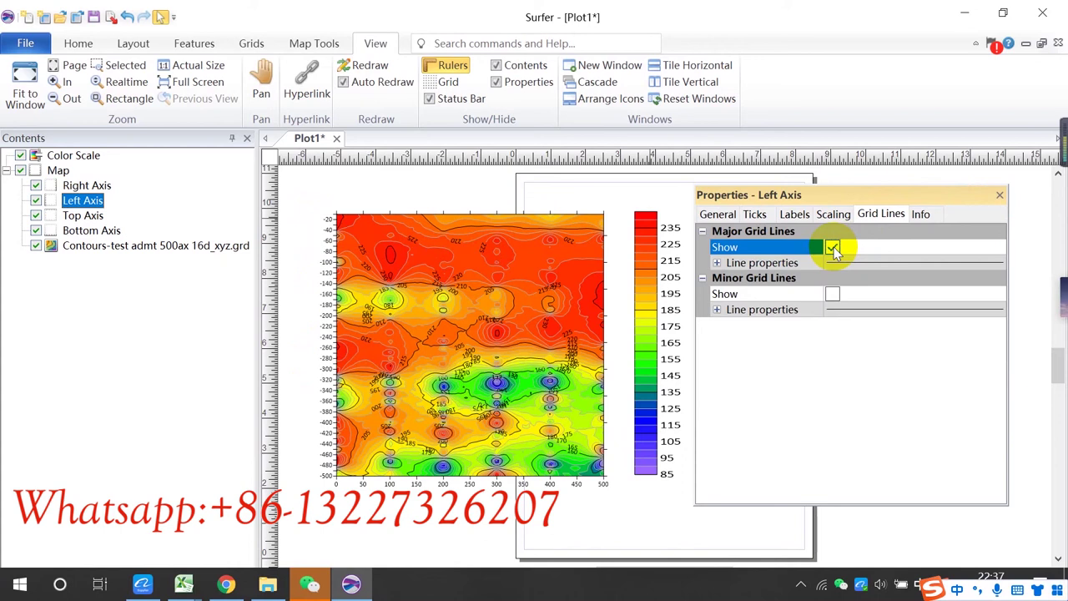
click(833, 294)
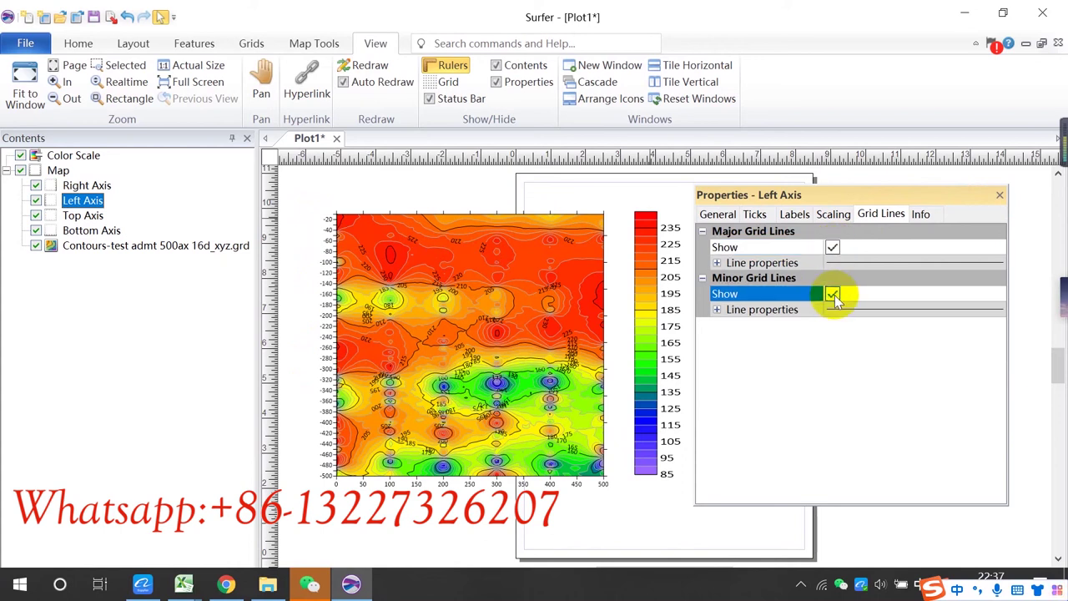
double_click(973, 263)
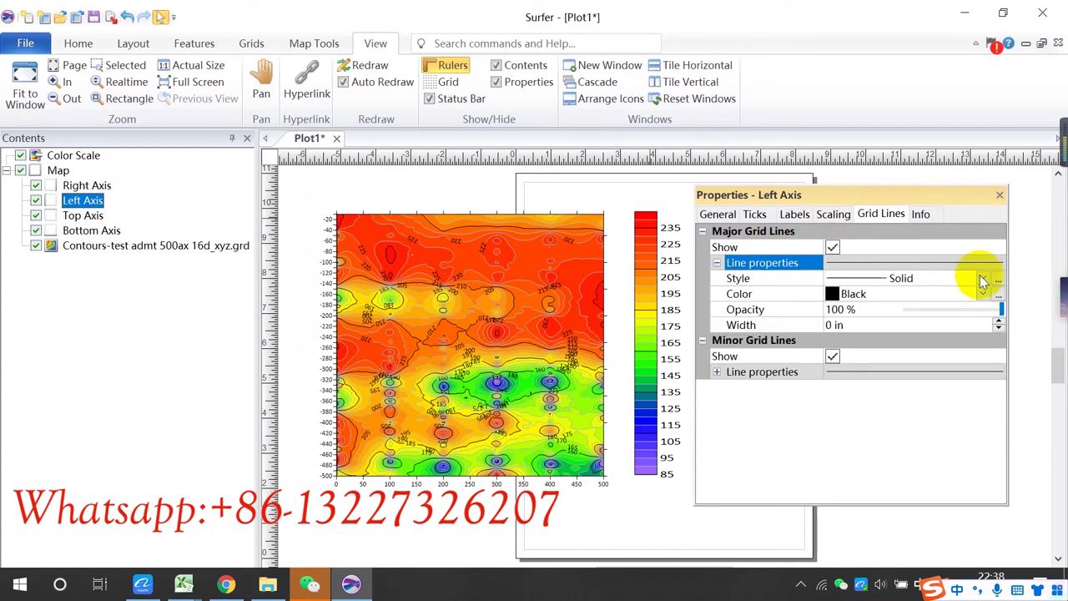
click(983, 280)
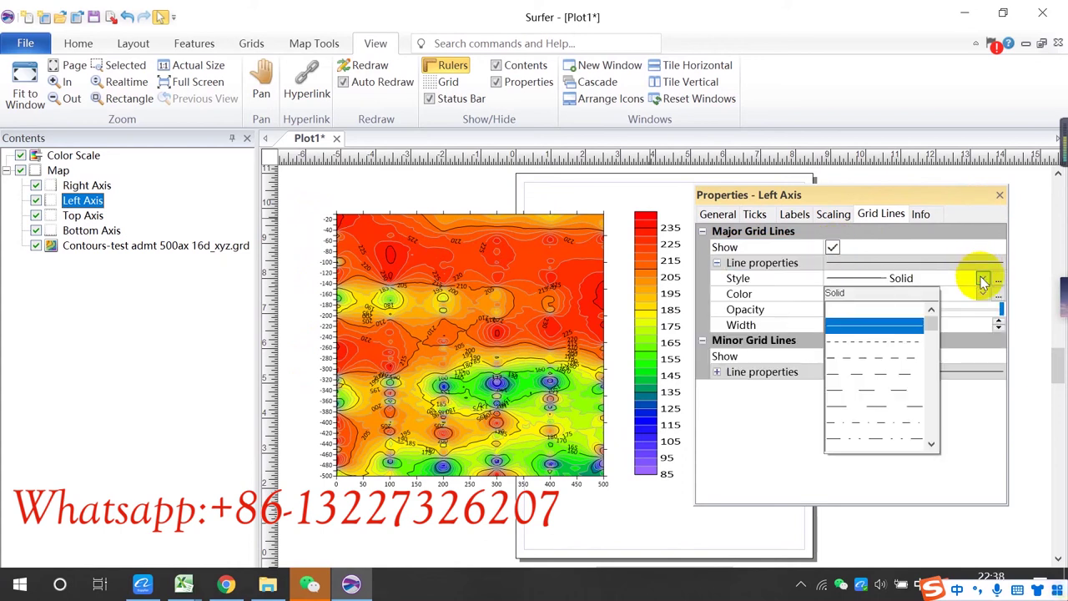
click(883, 344)
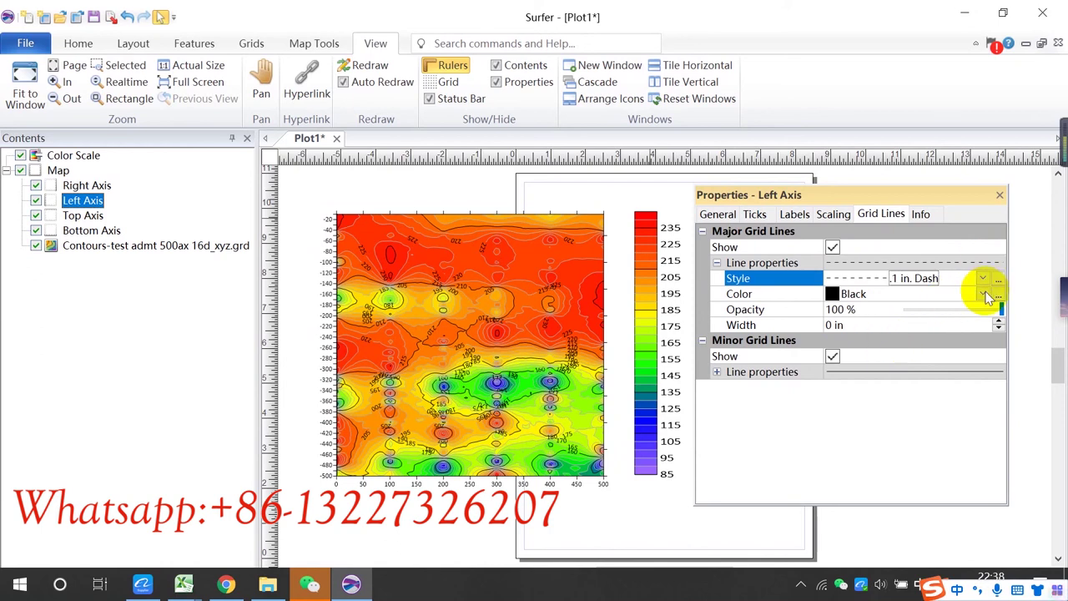
click(824, 216)
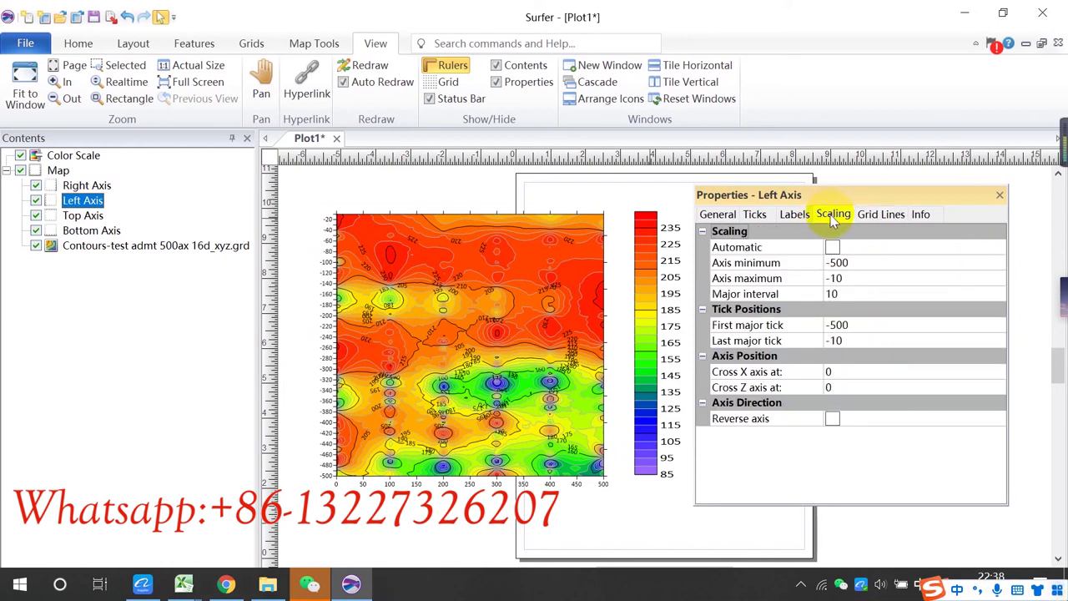
click(720, 215)
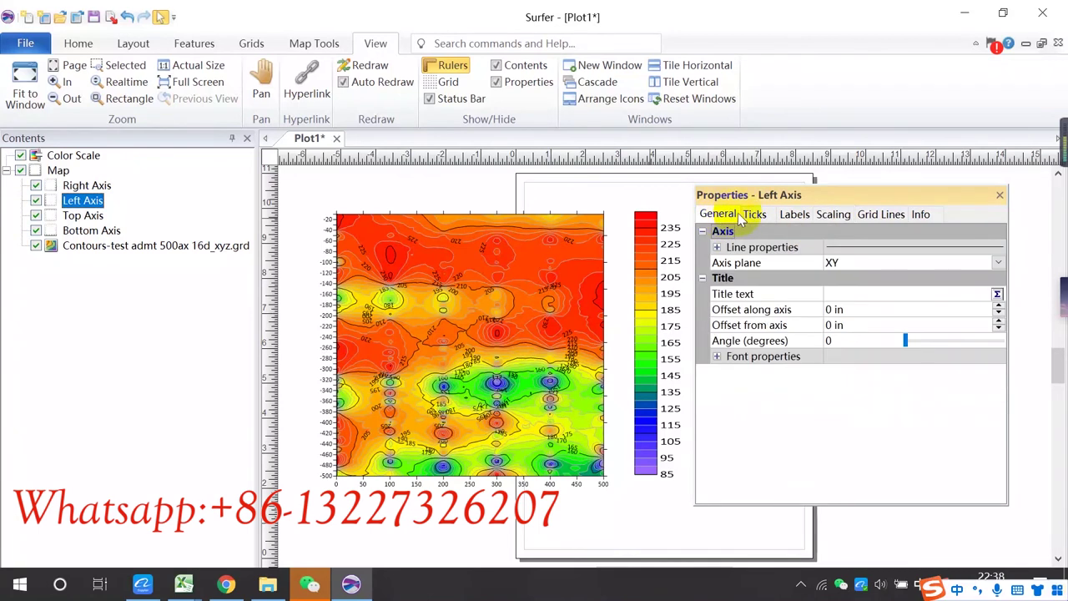
click(999, 199)
Step: Select the contour map's left axis and bring up its properties
click(489, 429)
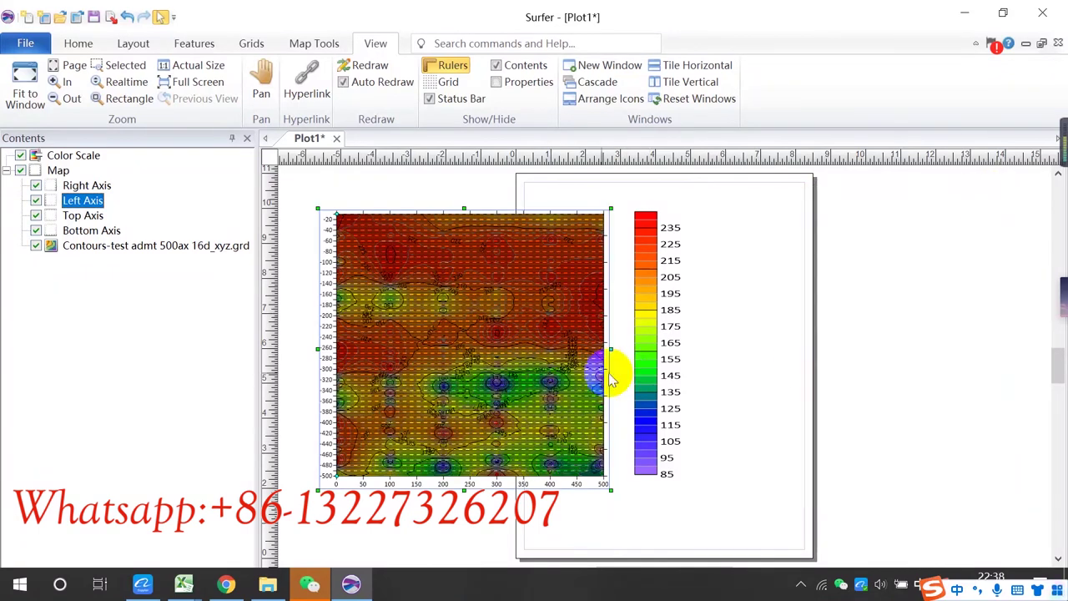
click(810, 364)
click(428, 351)
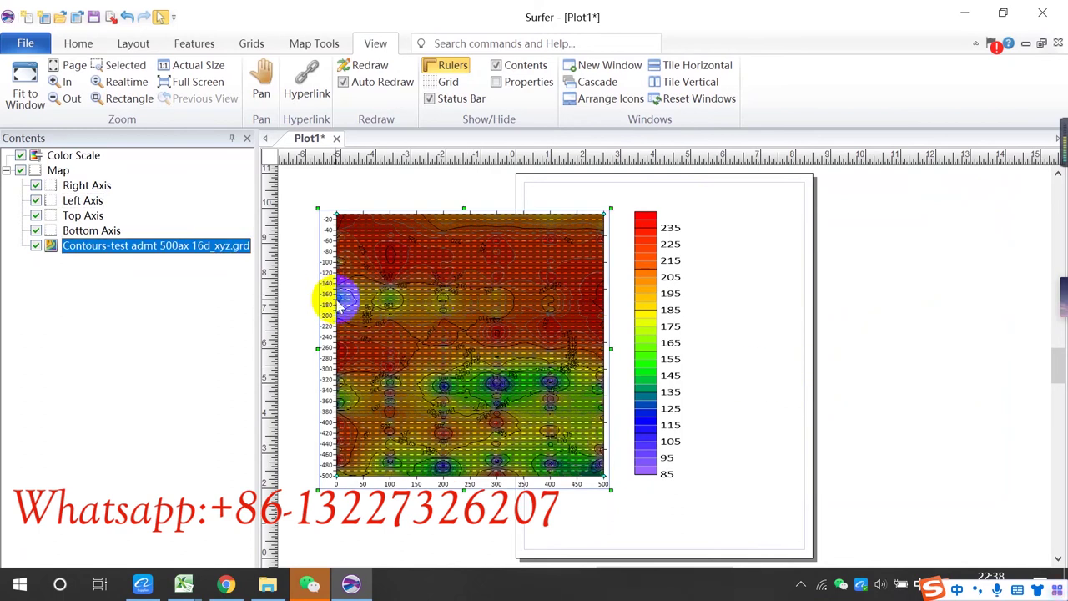
click(331, 305)
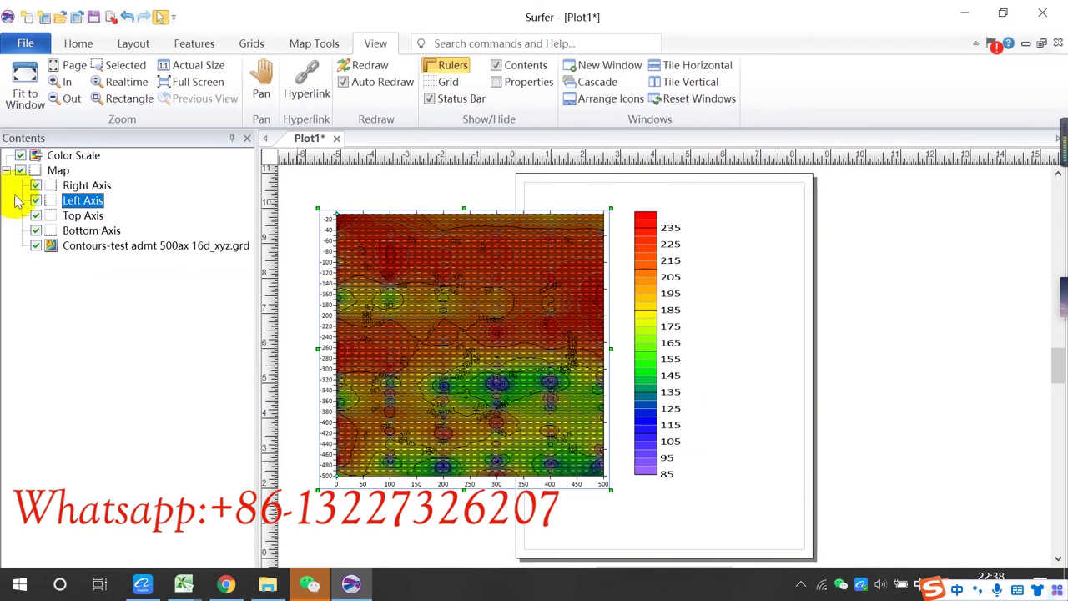
click(497, 86)
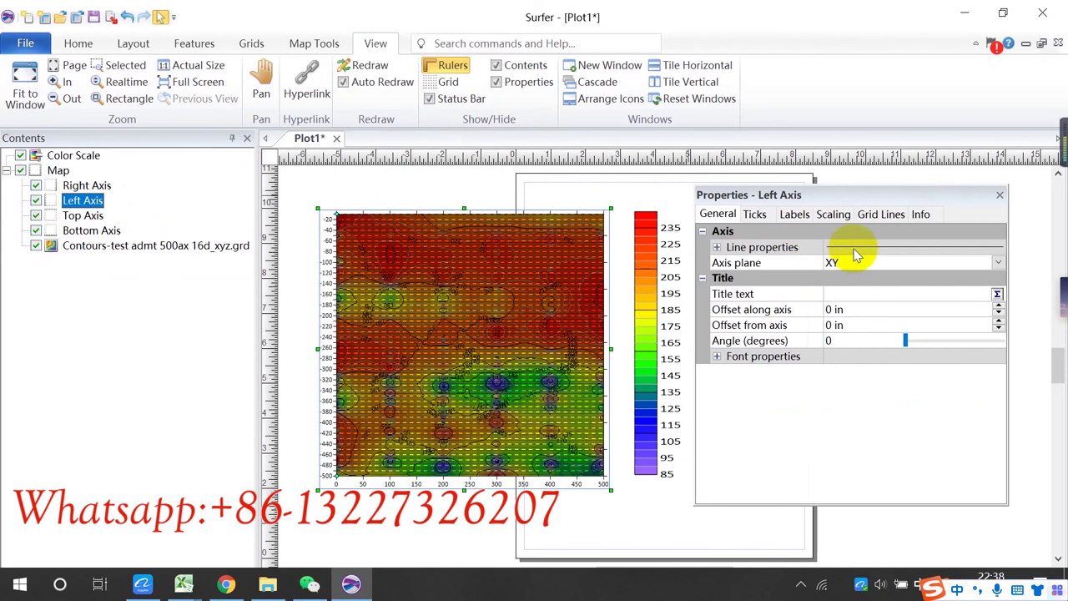
Step: Hide the left axis major and minor grid lines, then select the bottom axis
click(866, 217)
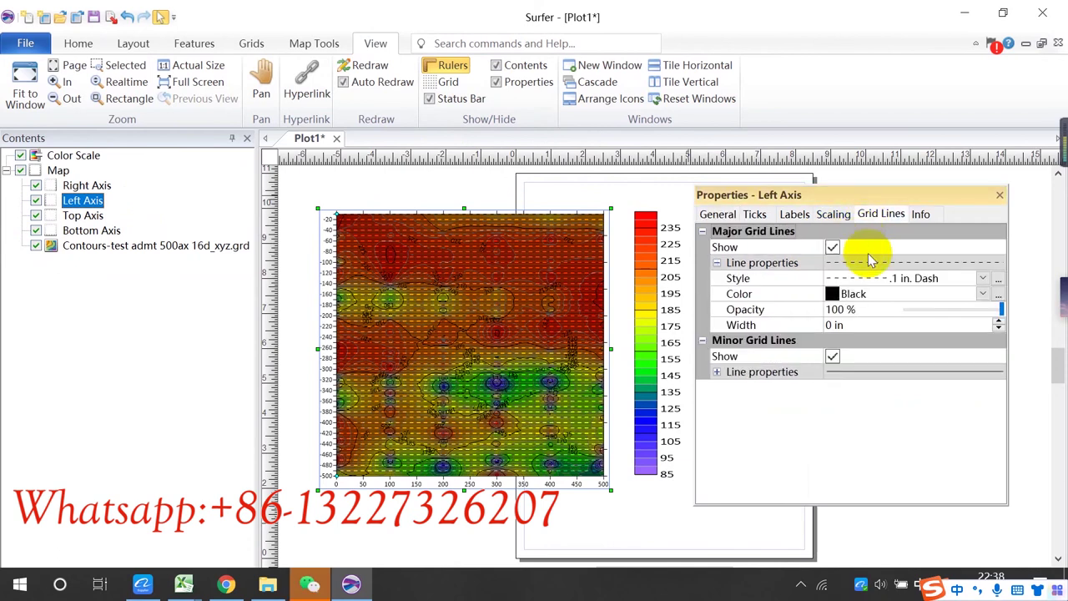
click(832, 249)
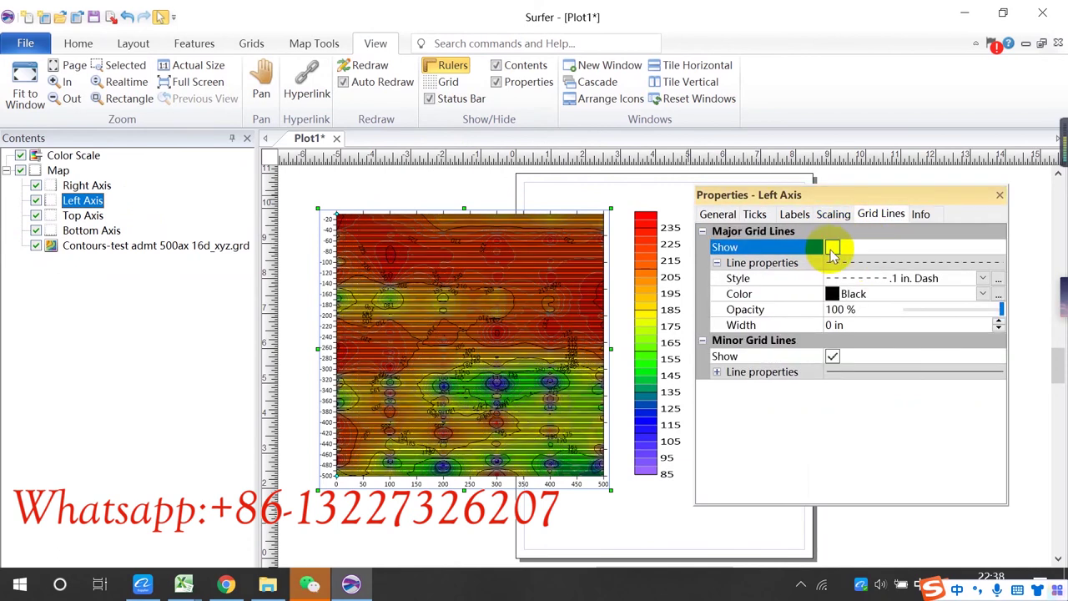
click(833, 358)
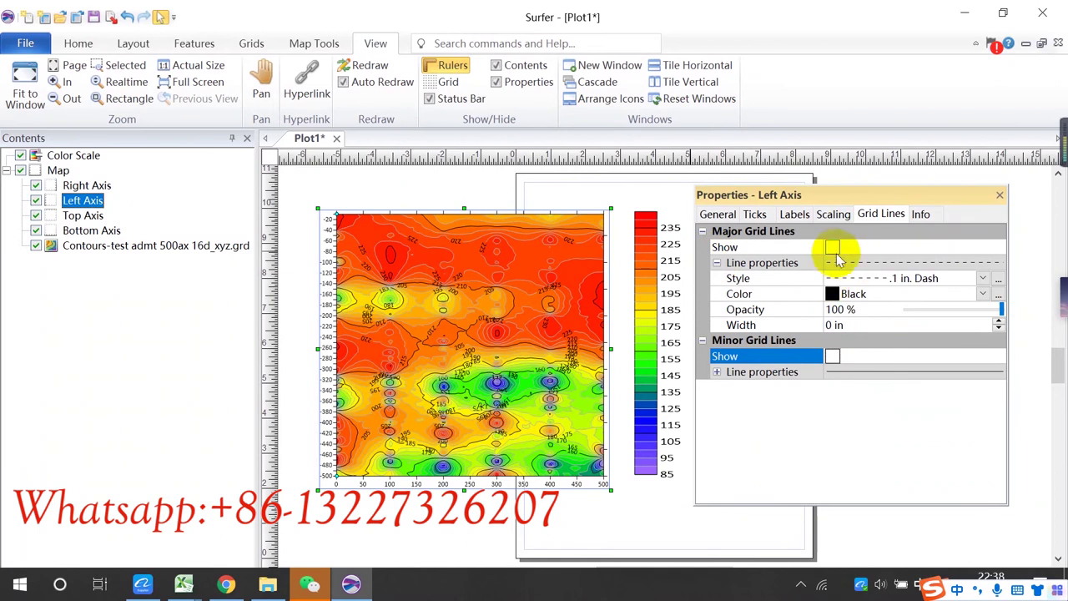
click(832, 247)
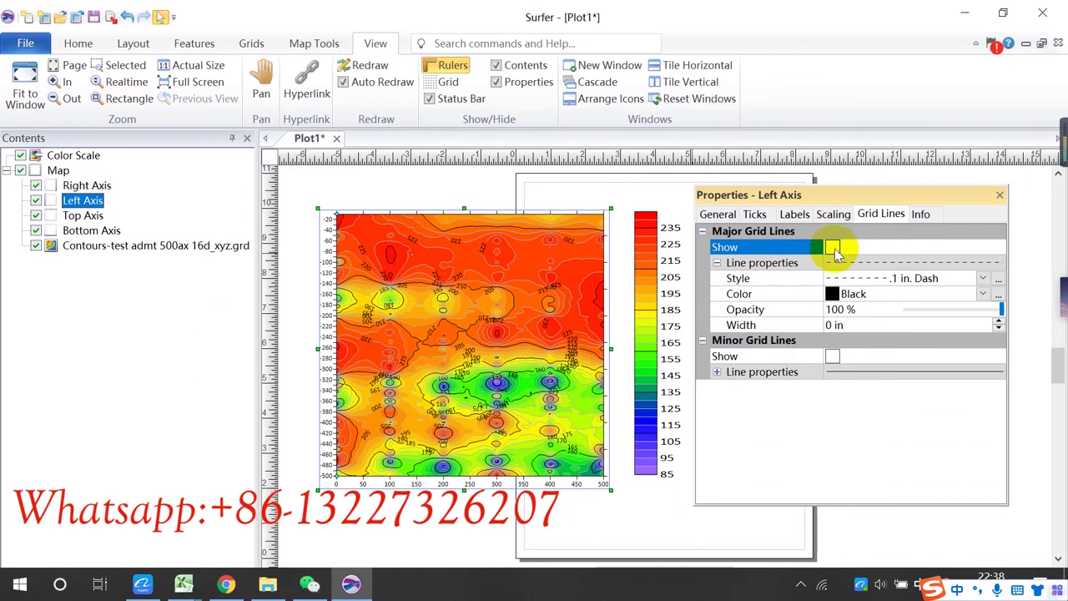
click(999, 195)
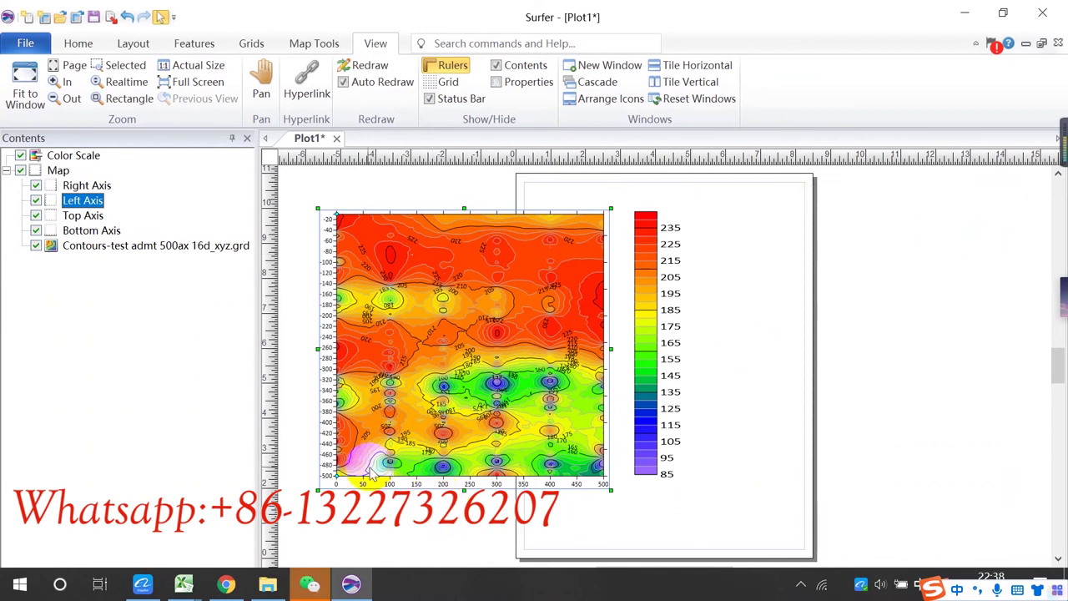
click(461, 491)
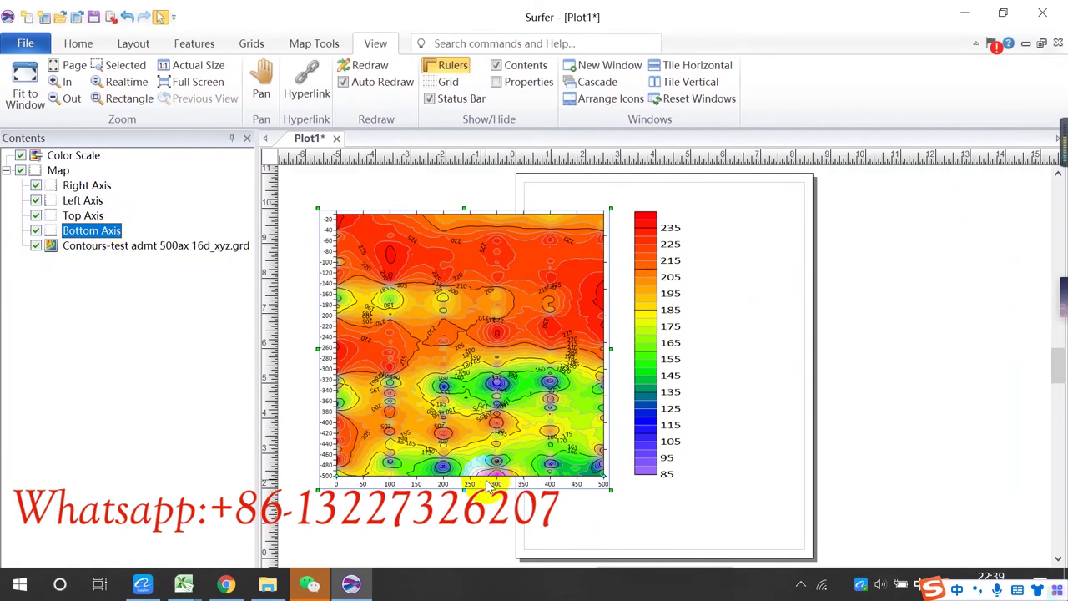
Step: Show vertical major grid lines from the bottom axis
click(496, 84)
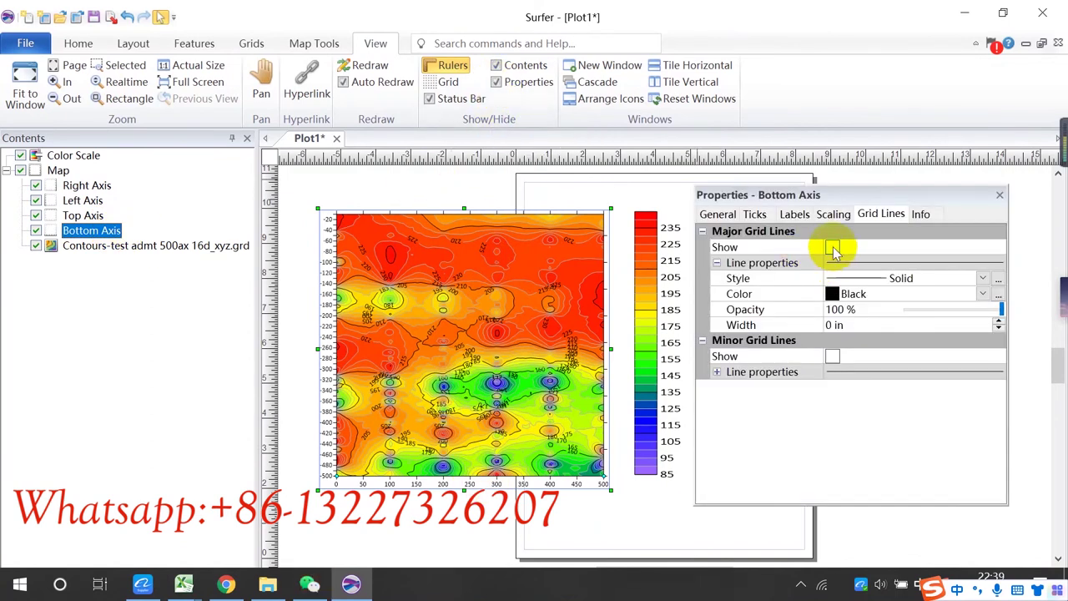
click(833, 248)
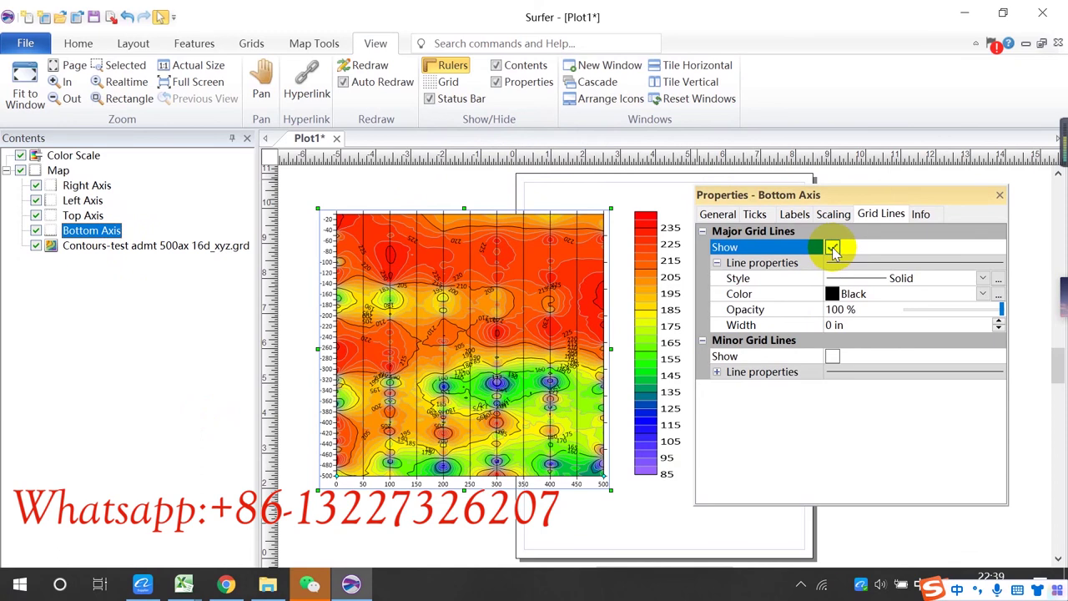
click(998, 197)
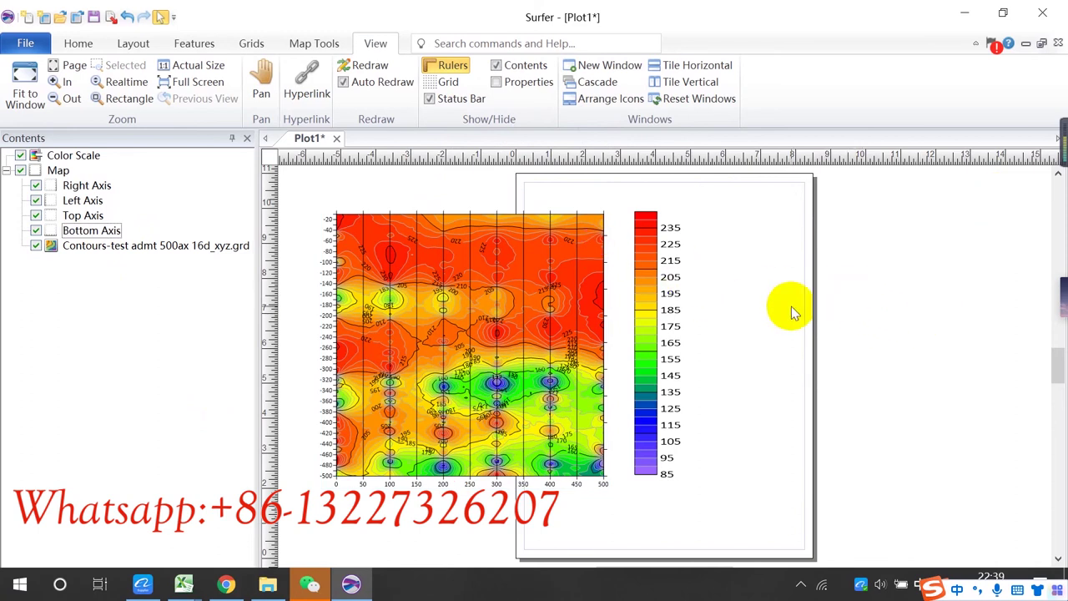
Step: Move the contour map up-left and slide its colour scale left beside it
click(431, 321)
drag(442, 321, 420, 312)
click(730, 328)
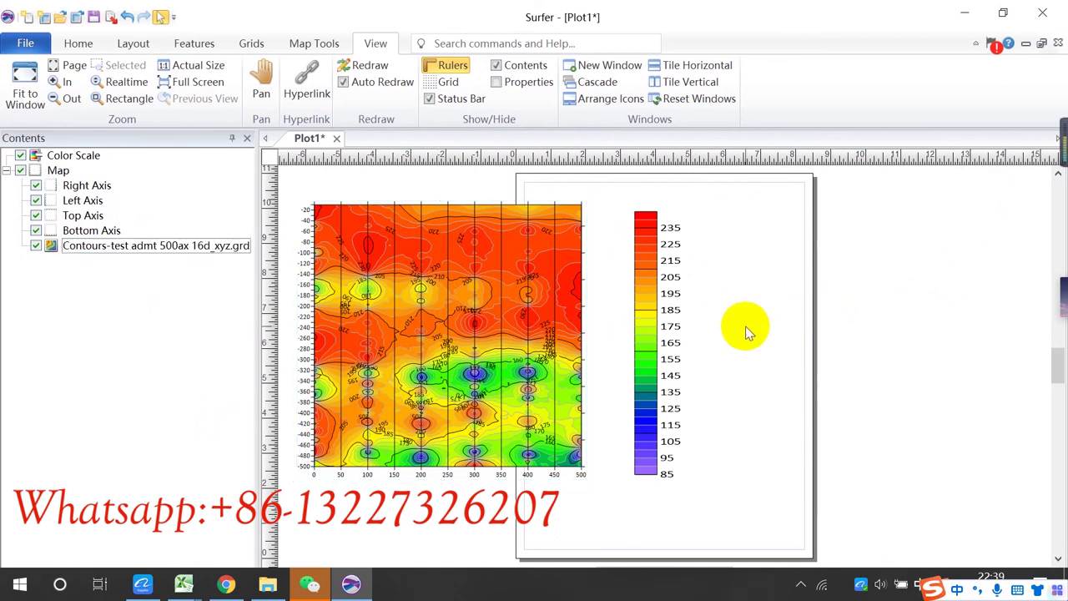
drag(645, 325, 613, 320)
click(738, 320)
click(510, 311)
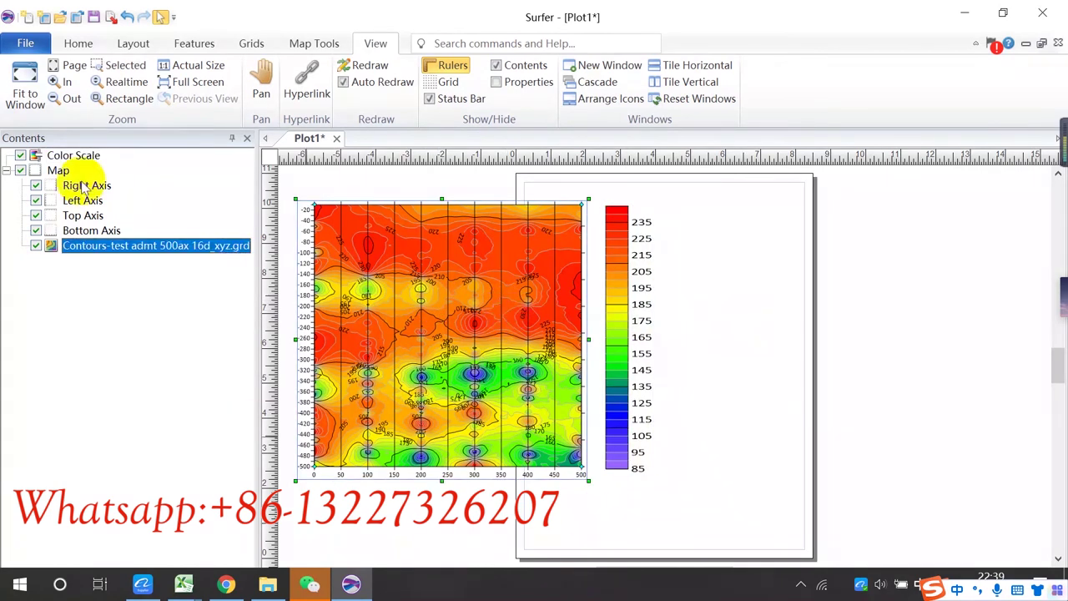
click(77, 42)
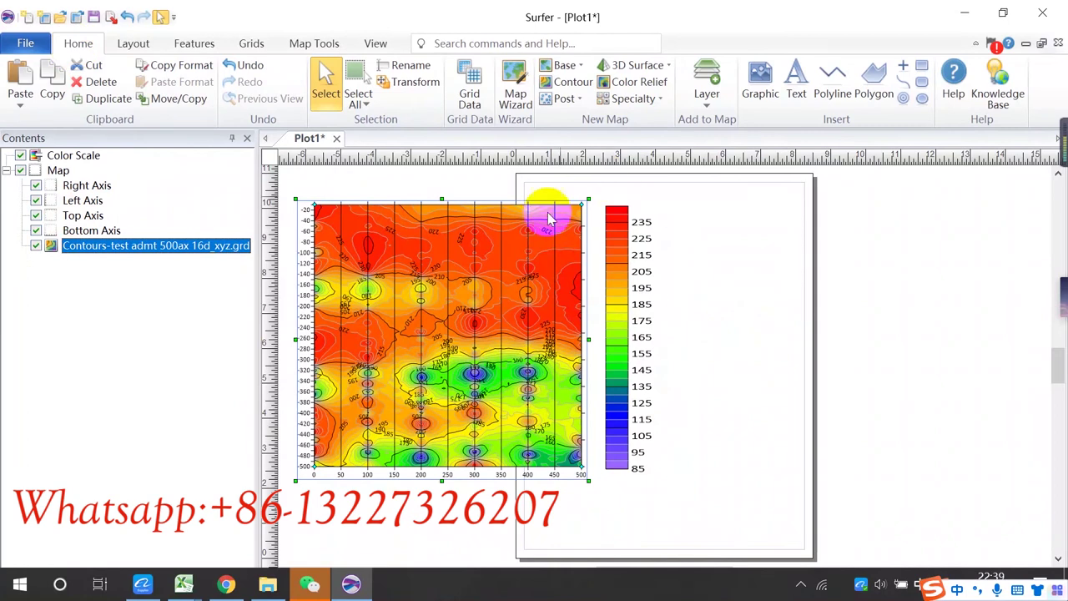
Step: Create a 3D surface from test admt 500ax 16d_xyz.grd and place it right of the contour map
click(624, 73)
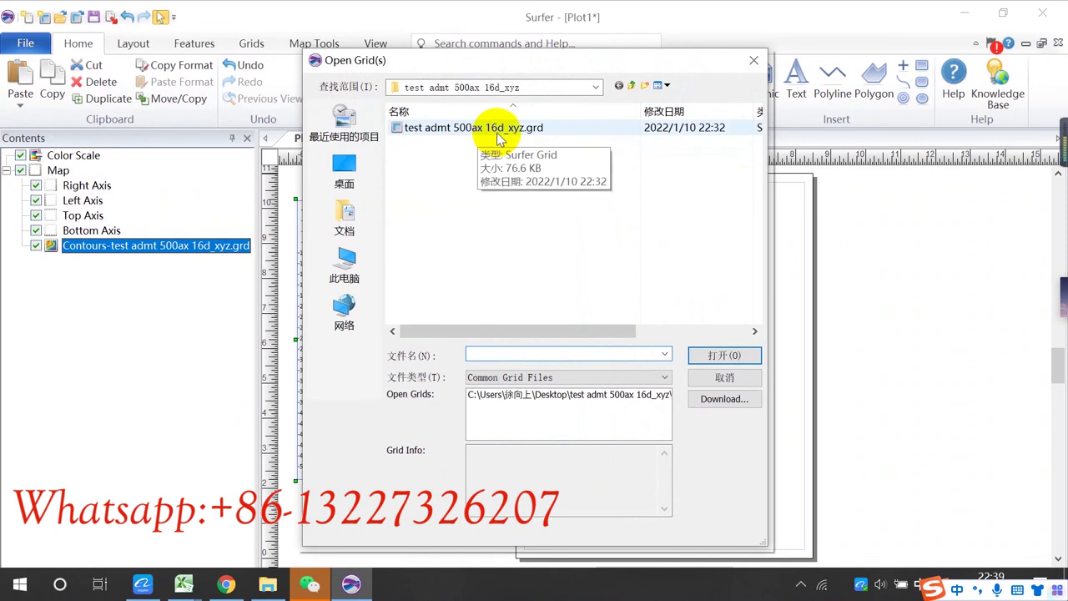
click(497, 128)
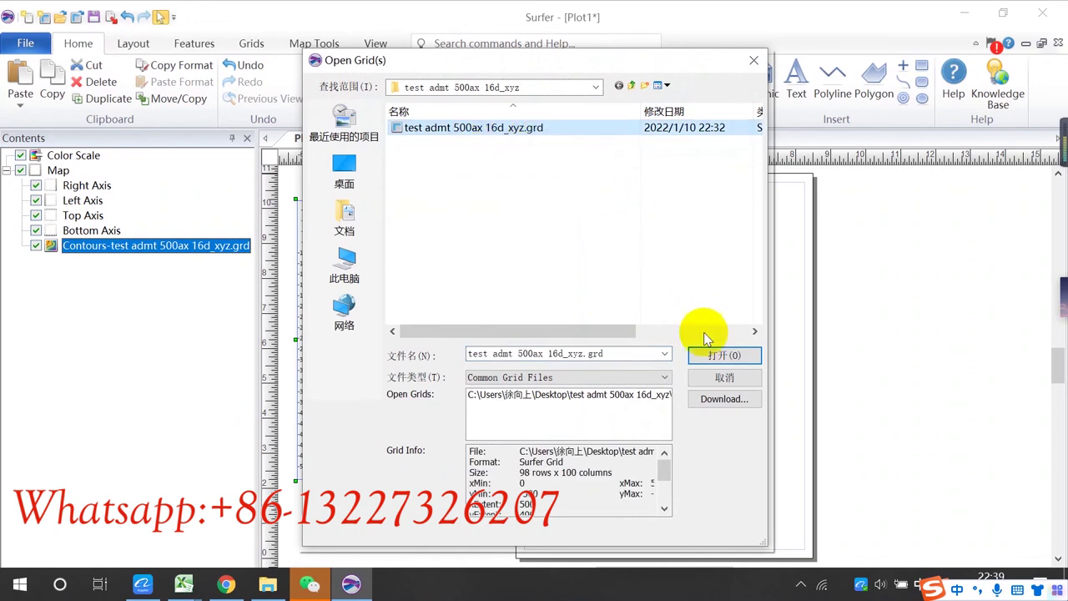
click(718, 354)
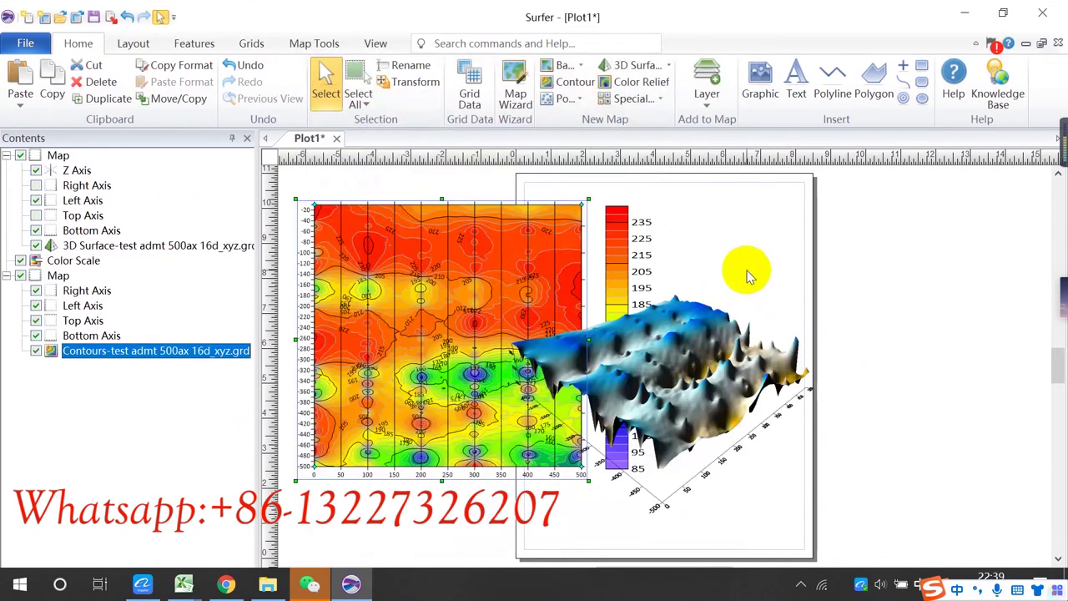
drag(688, 379, 864, 315)
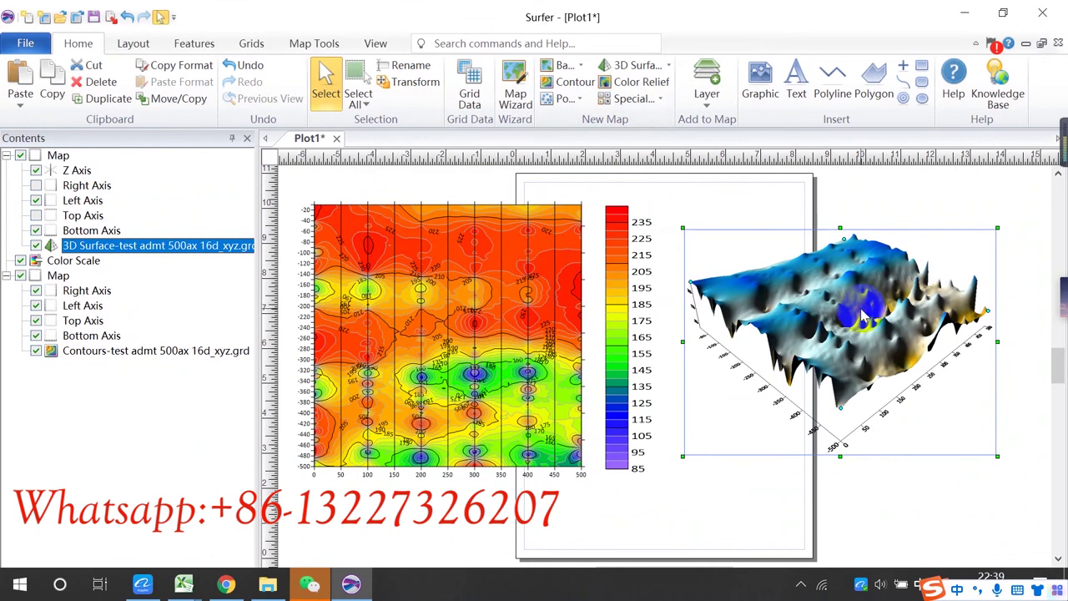
Step: Give the 3D surface a colour scale, the Rainbow upper colour map and a visible base
click(377, 43)
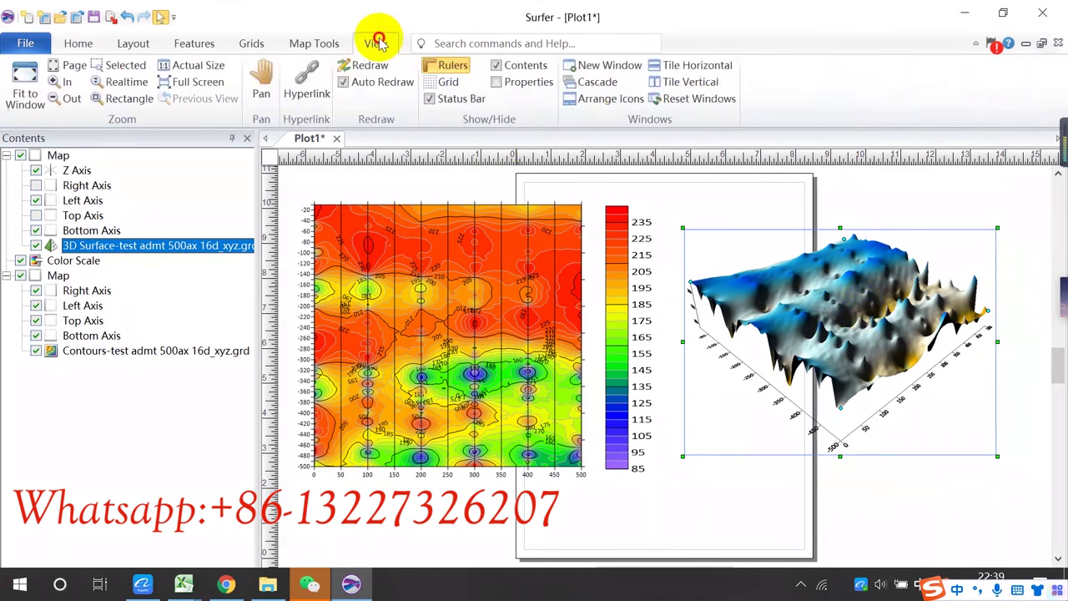
click(498, 82)
drag(841, 190, 162, 207)
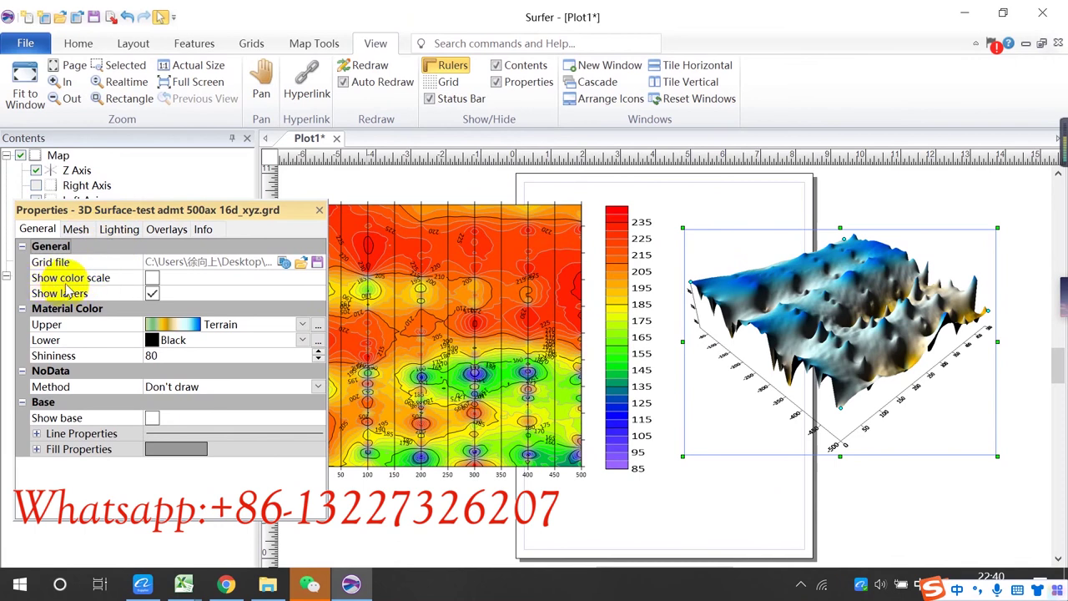
click(152, 279)
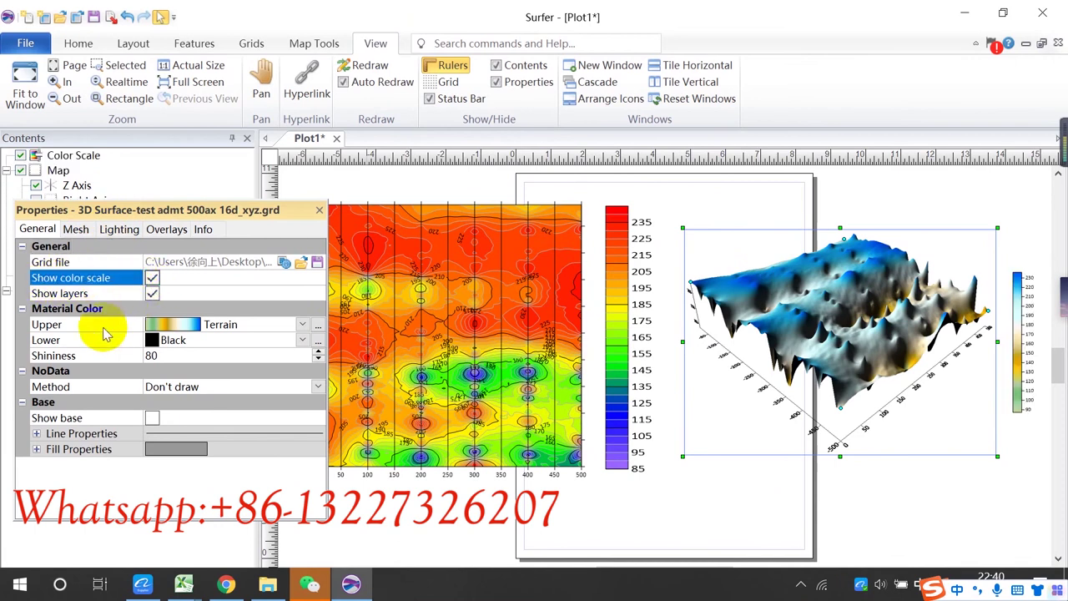
click(302, 327)
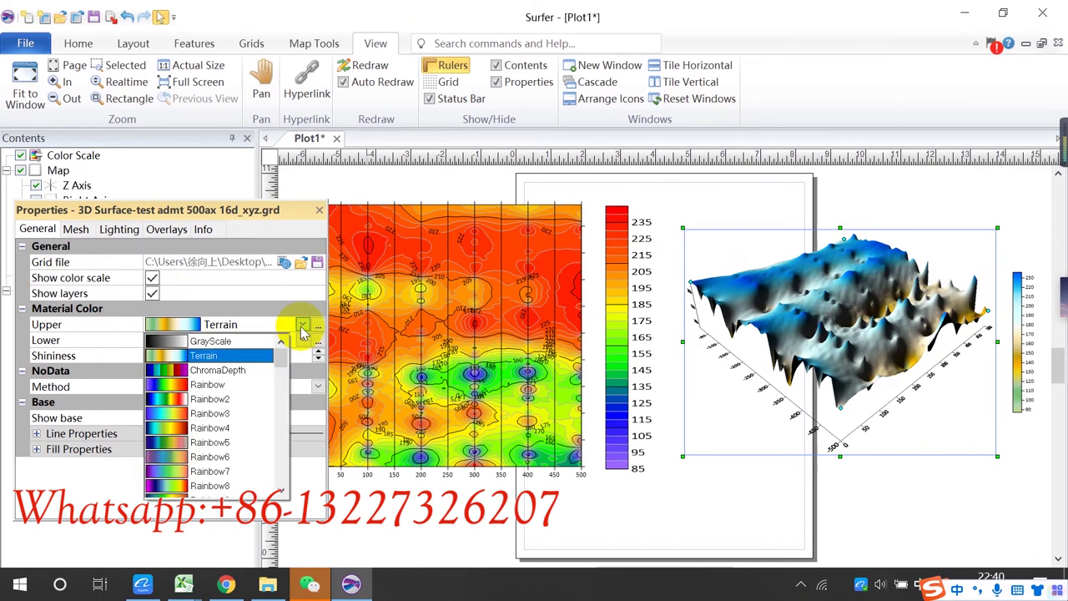
click(218, 385)
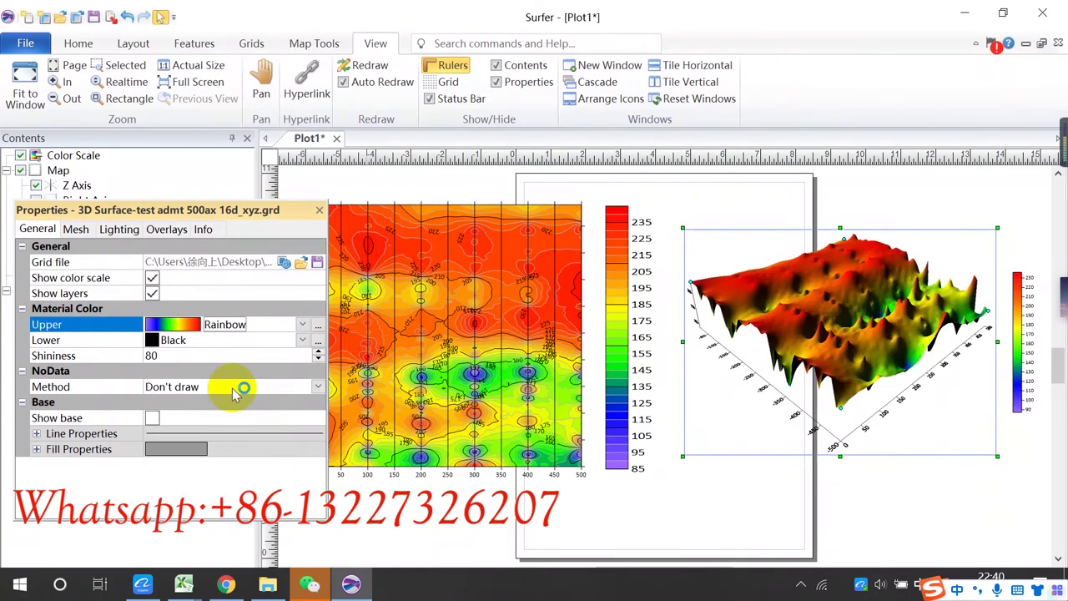
click(843, 329)
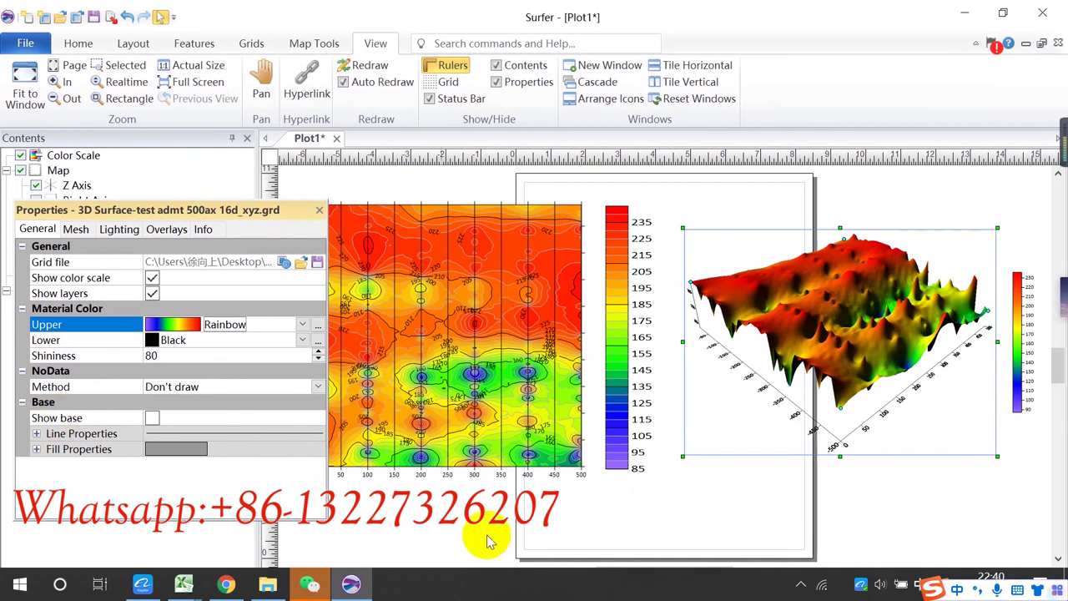
click(152, 419)
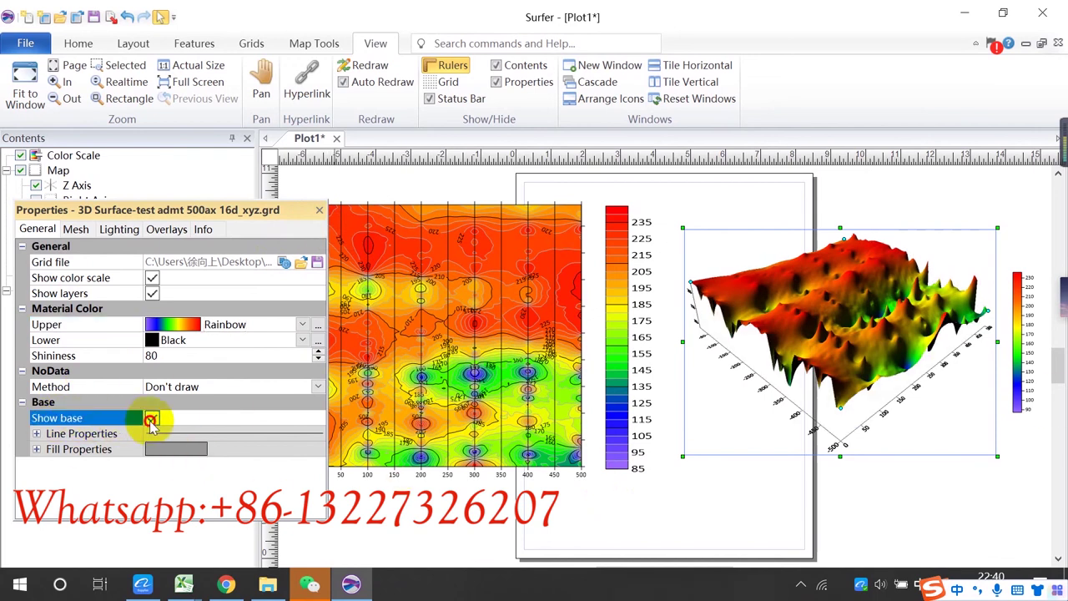
click(319, 210)
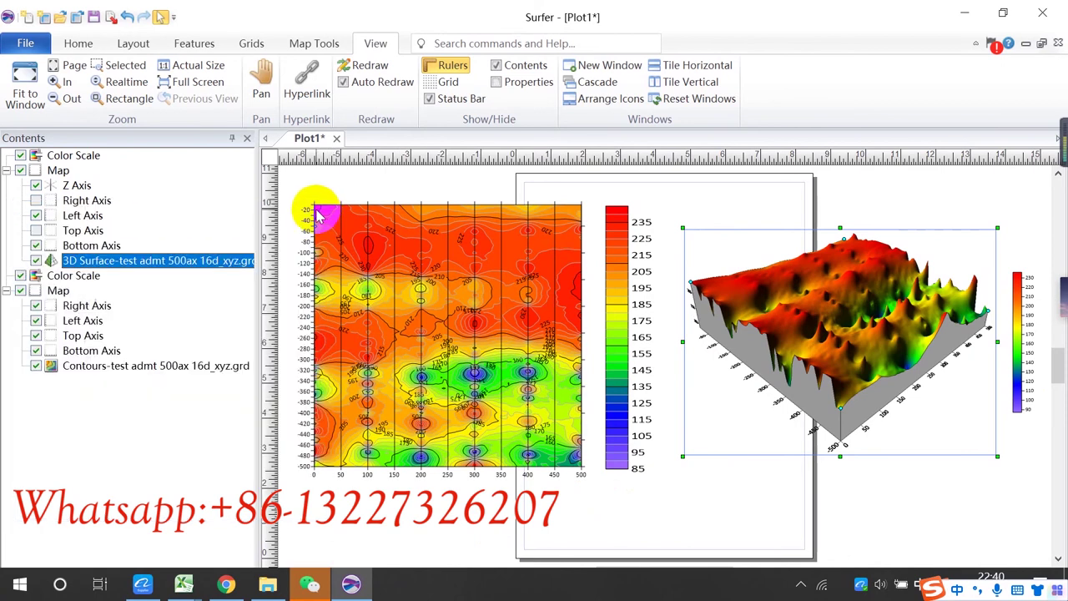
click(307, 258)
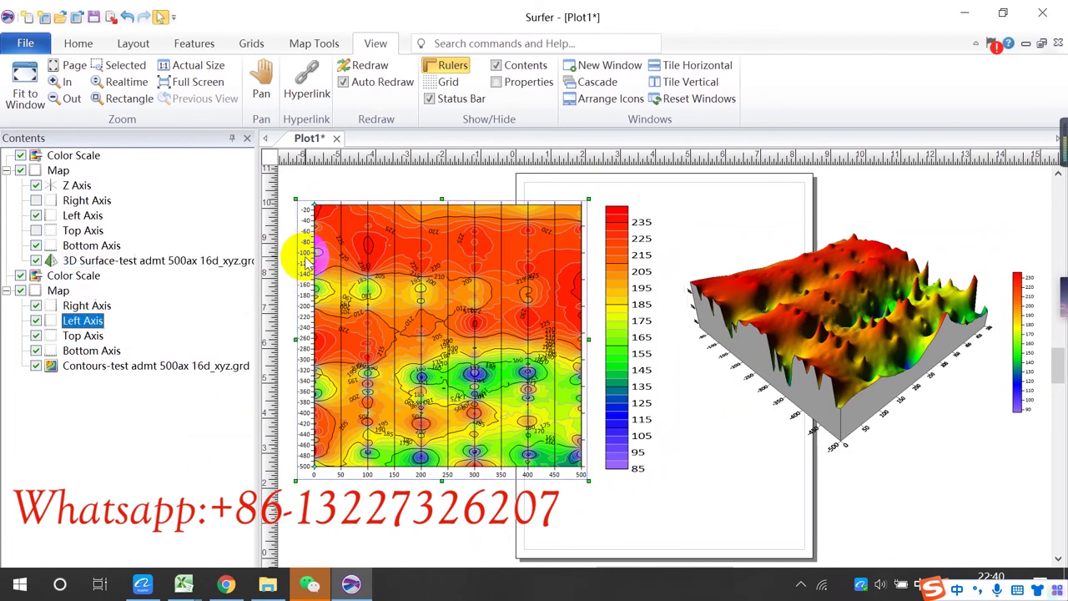
Step: Turn on solid major grid lines from the contour map's left axis
click(504, 82)
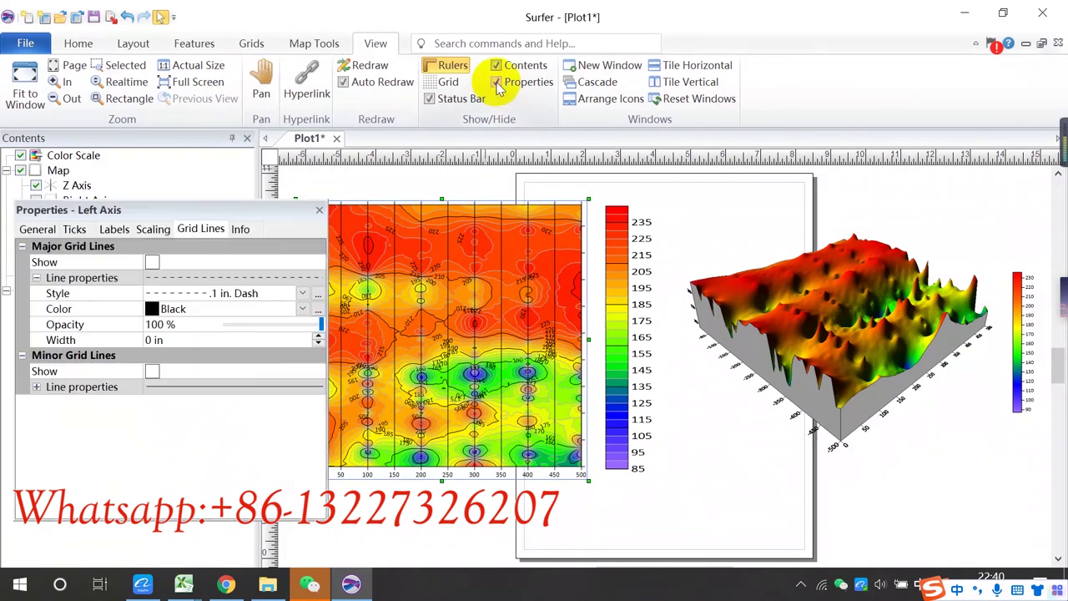
click(151, 263)
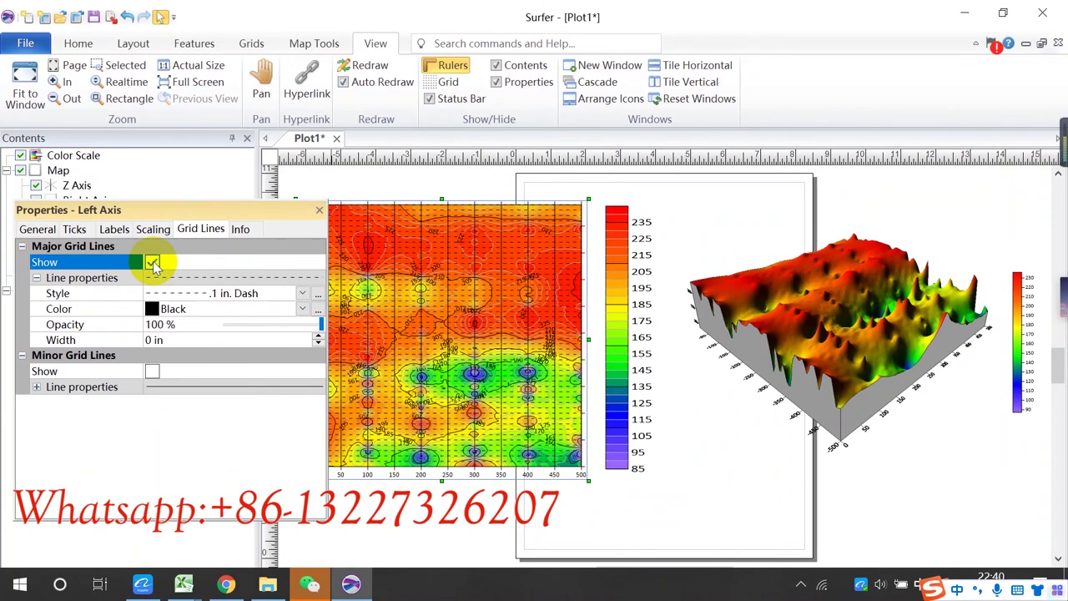
click(302, 293)
click(202, 342)
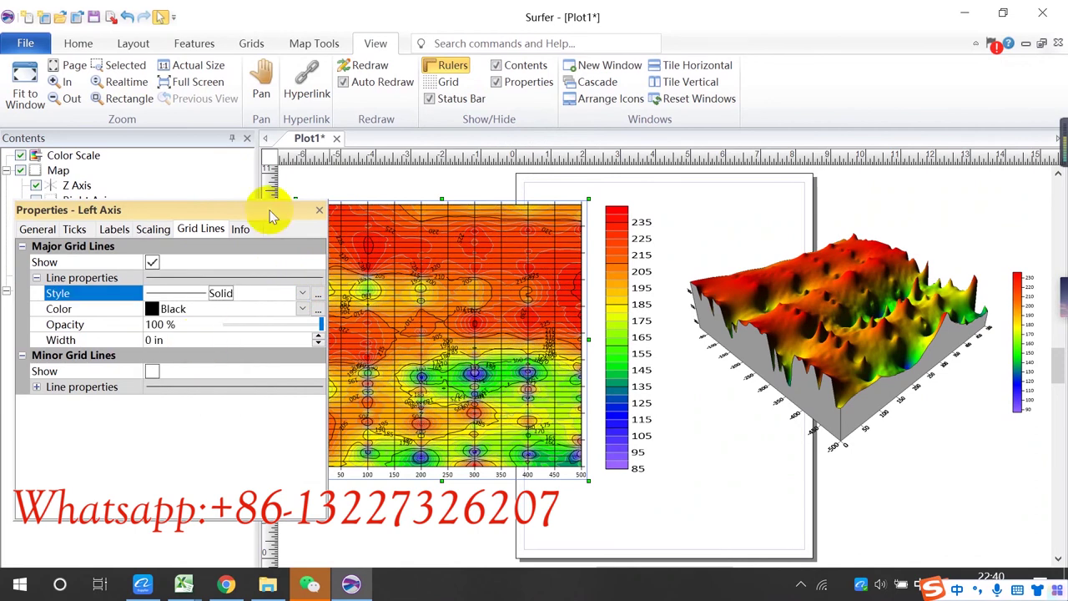
click(318, 210)
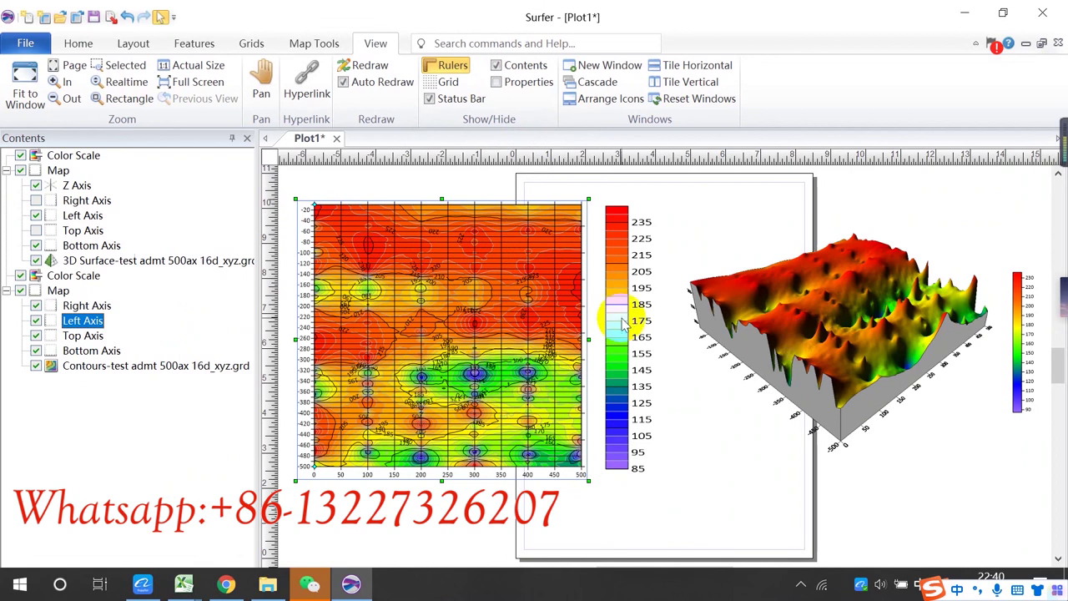
click(782, 479)
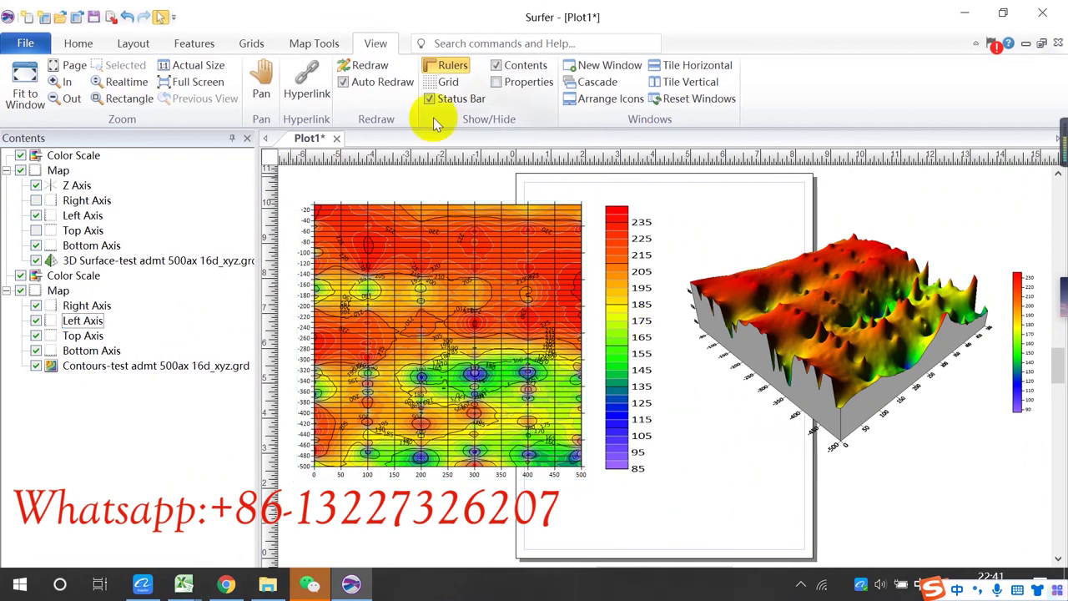
Step: Enable Trackball rotation and open the contour map in a new 3D View, Plot1:2
click(456, 281)
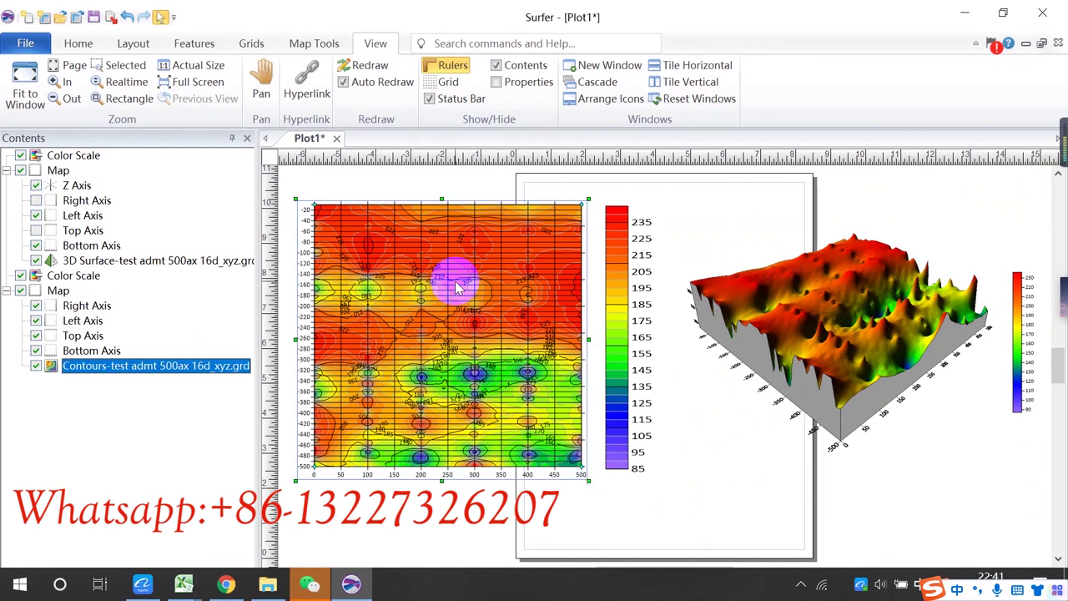
click(310, 46)
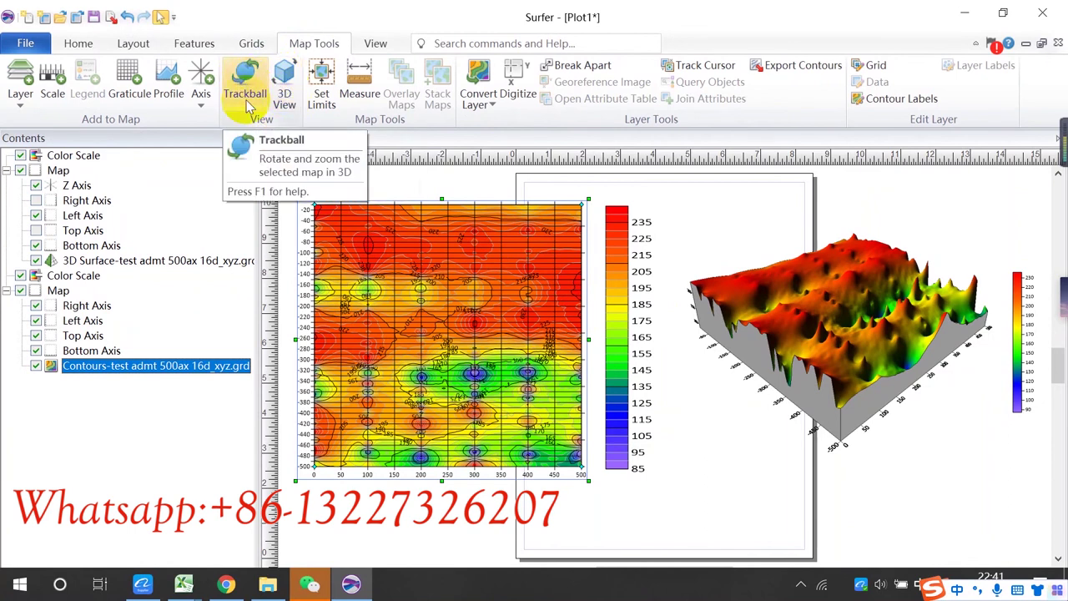
click(245, 80)
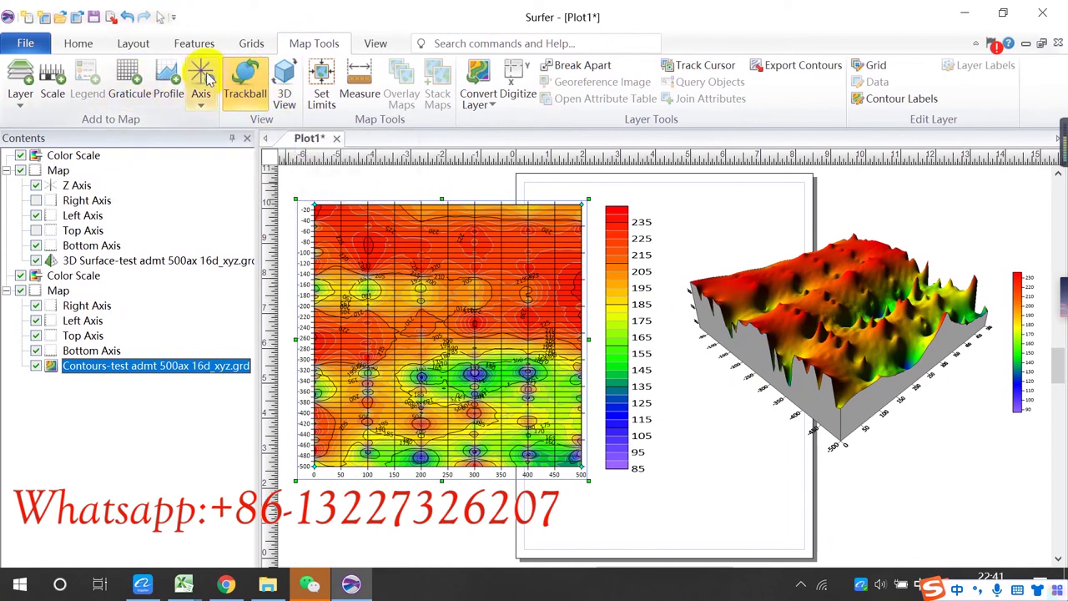
click(502, 253)
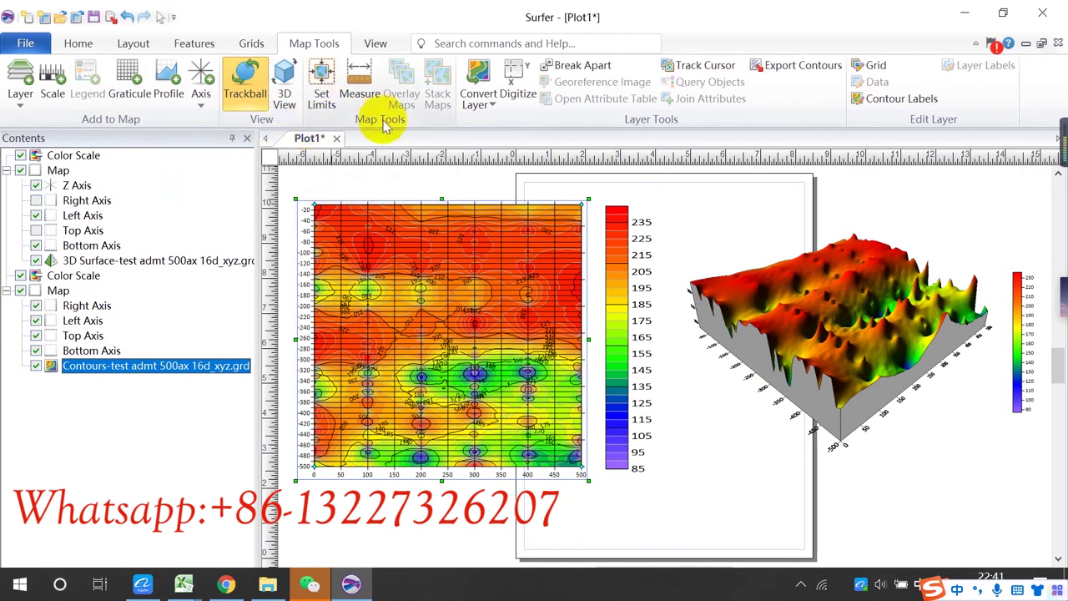
click(284, 79)
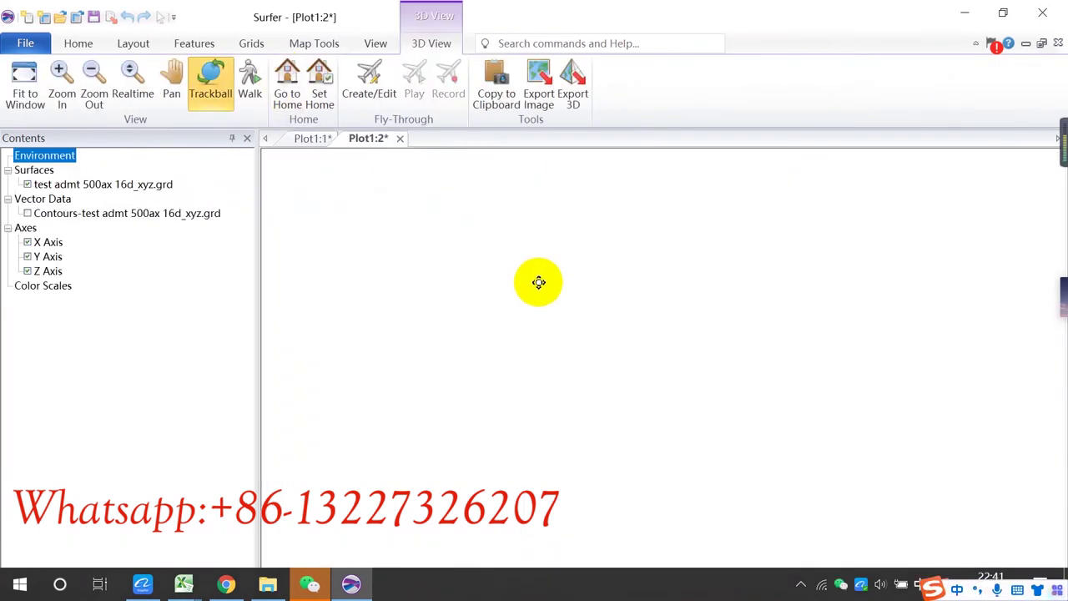
Step: Hide the contour vector layer and trackball-rotate the surface into an oblique view with axes
click(539, 282)
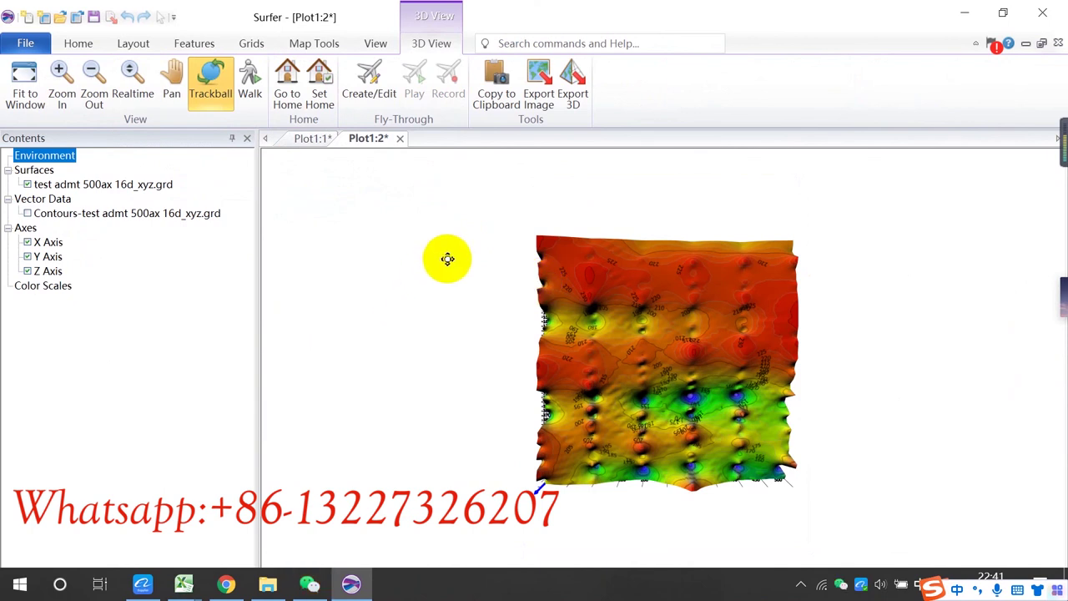
click(659, 253)
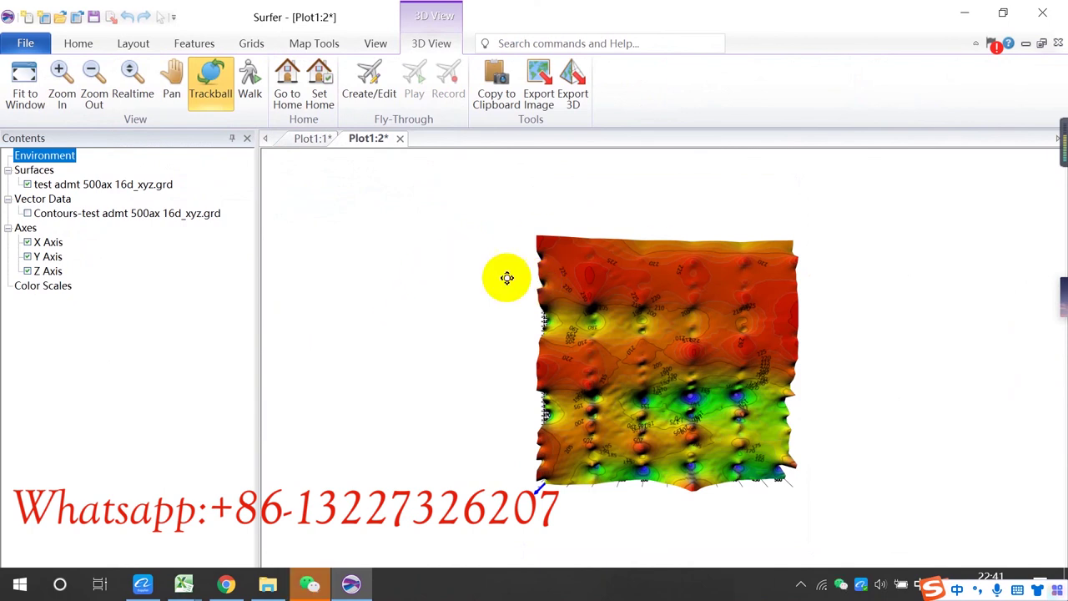
click(741, 380)
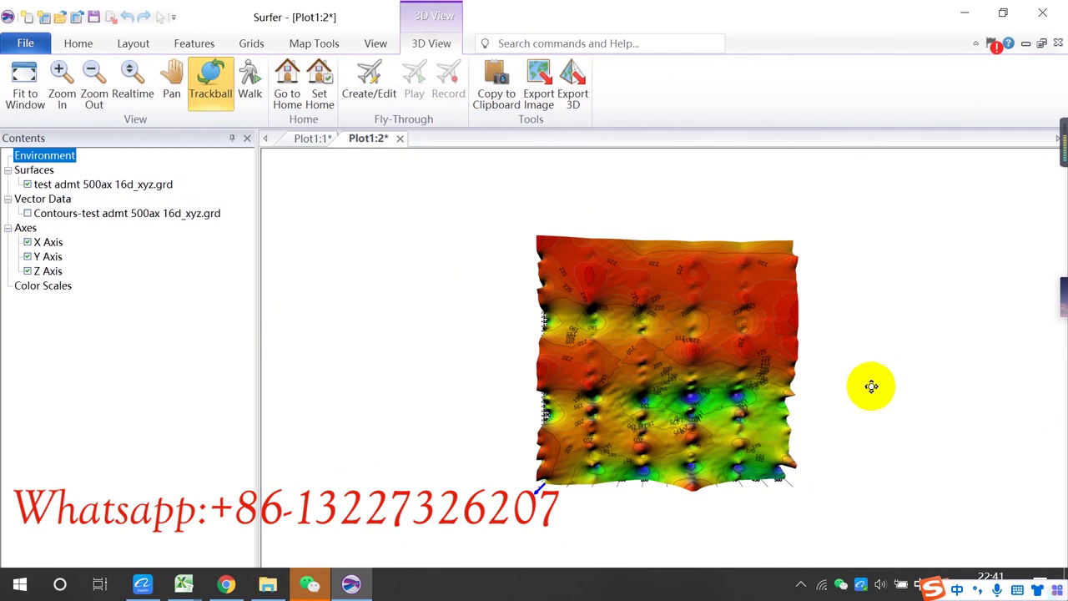
drag(866, 391, 619, 450)
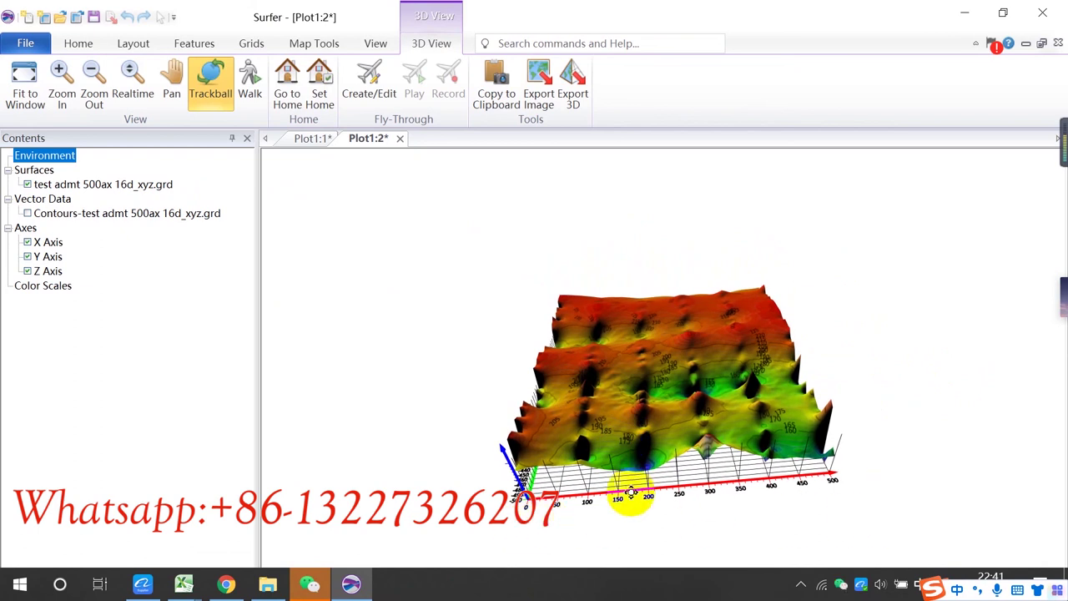
drag(639, 388, 698, 415)
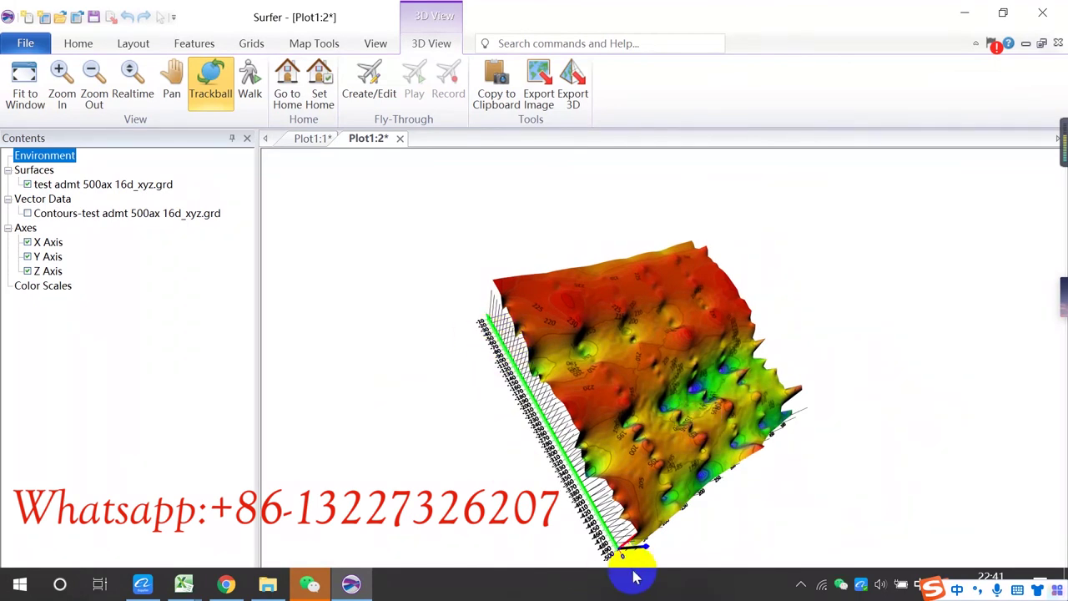
click(634, 349)
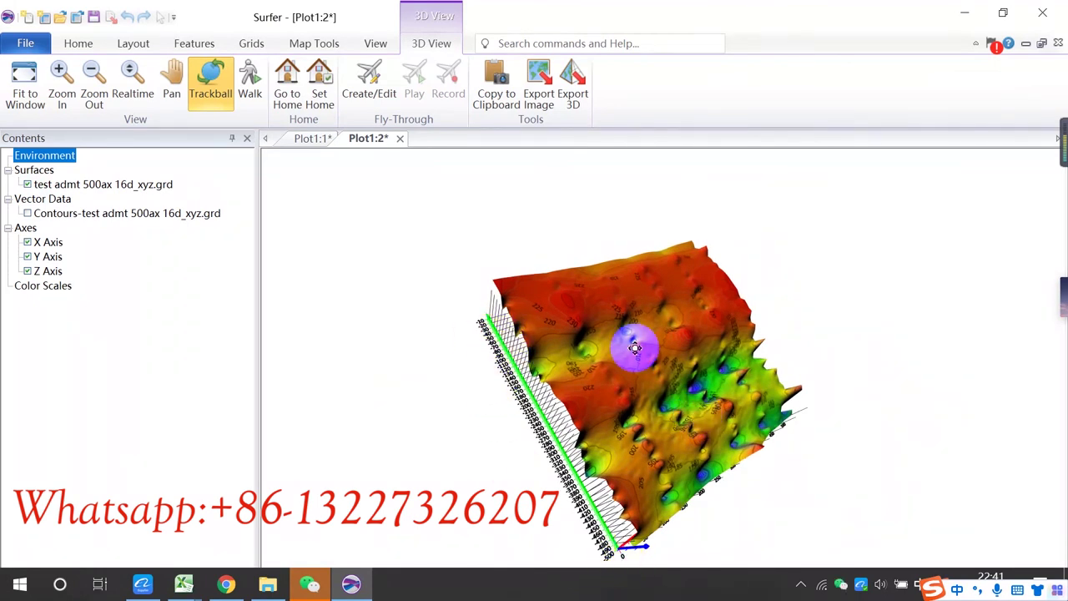
drag(649, 435, 703, 404)
drag(611, 411, 748, 293)
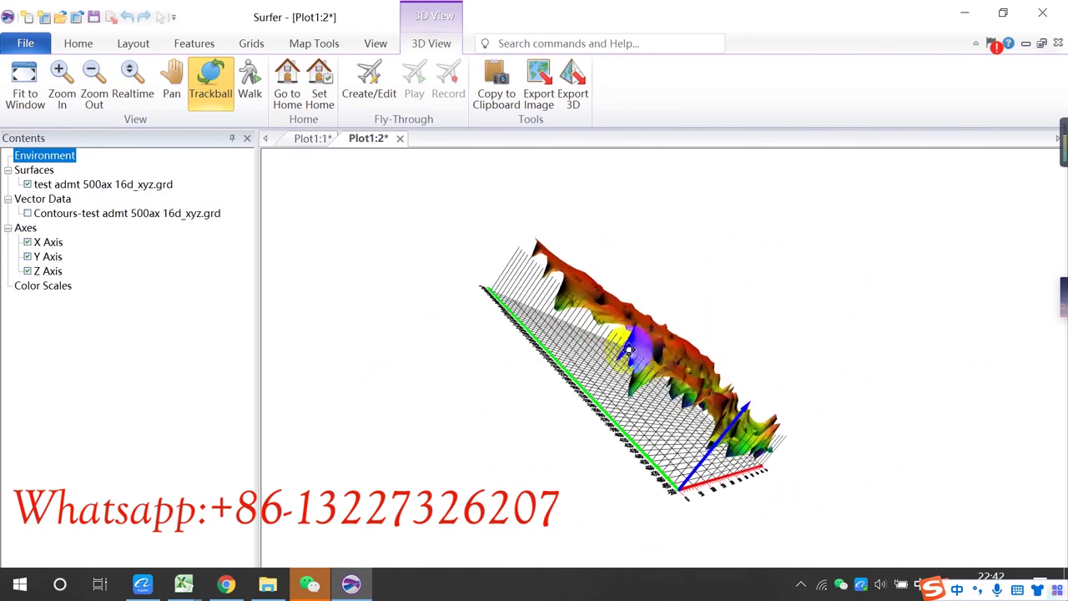
drag(819, 438, 722, 413)
drag(574, 456, 422, 337)
drag(389, 375, 625, 469)
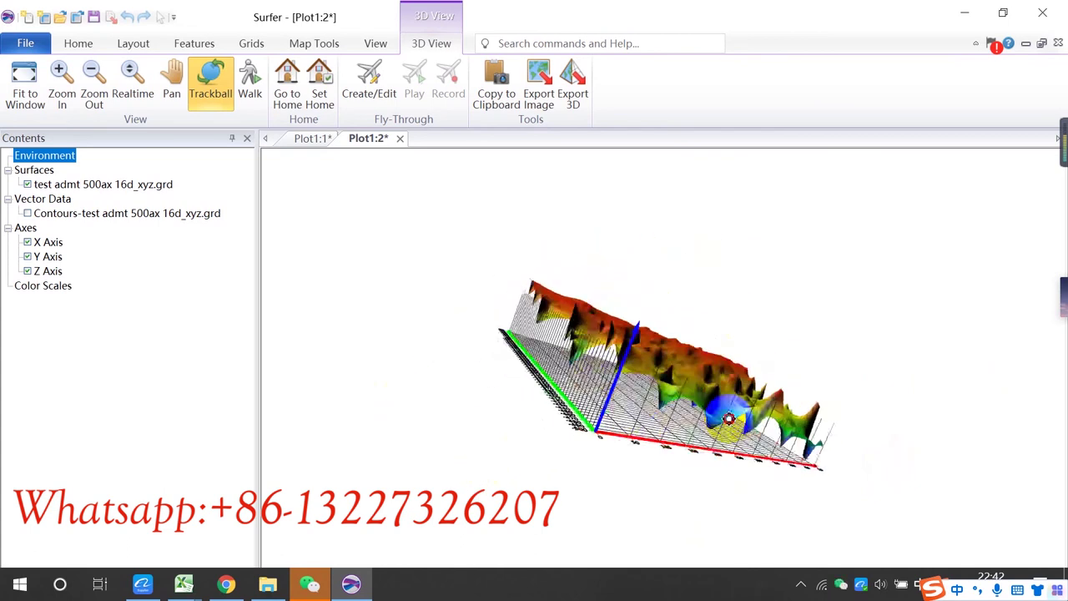
drag(769, 385, 639, 358)
drag(898, 435, 643, 429)
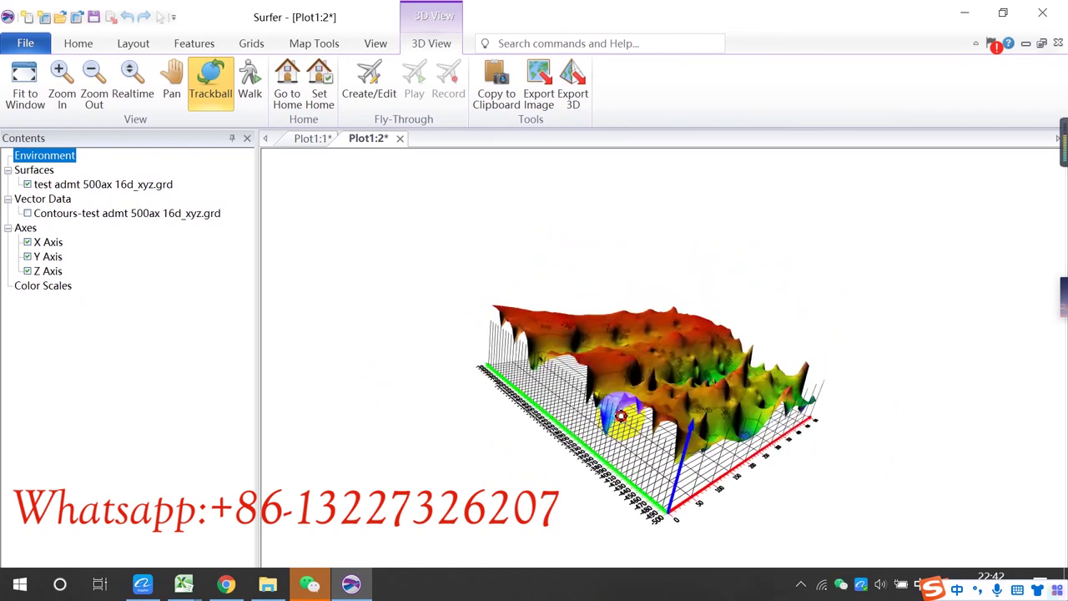
drag(585, 421, 569, 421)
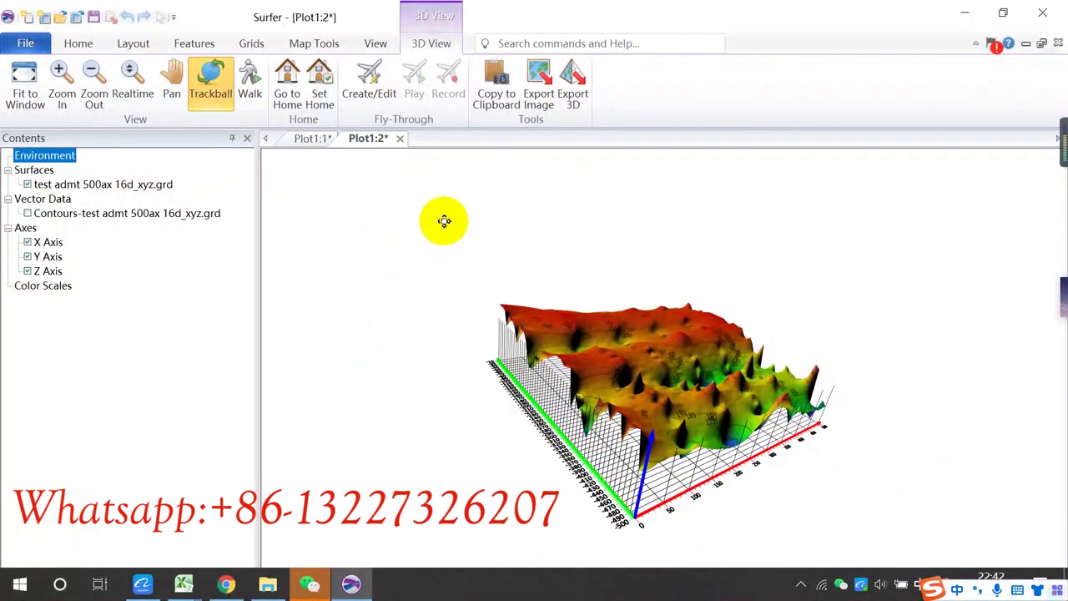
Step: Export the 3D view to Map.png at 1445×776 pixels, then rotate the surface more front-facing
click(541, 90)
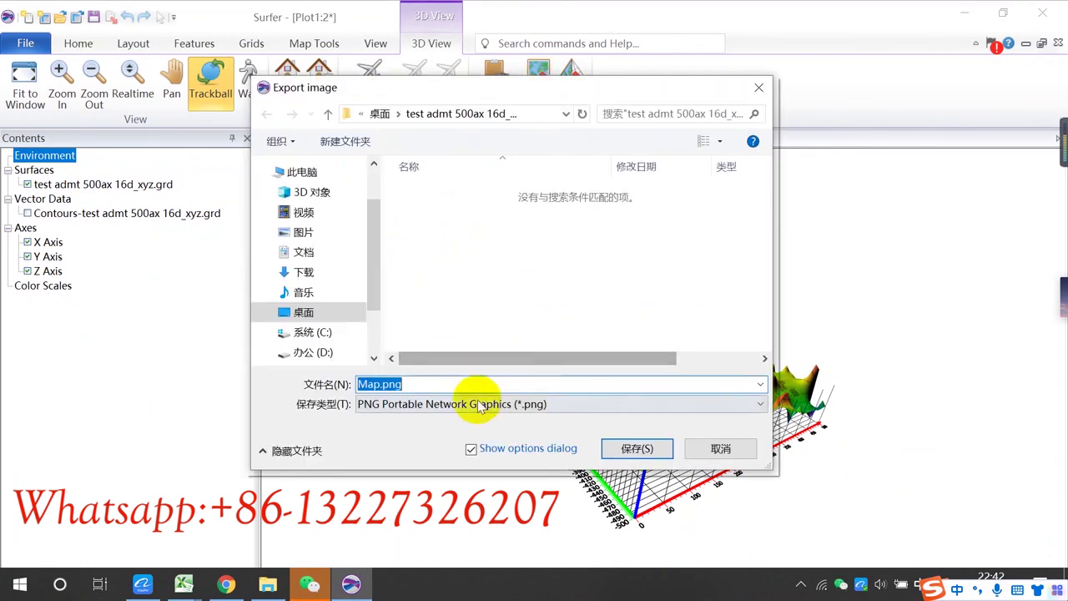
click(637, 451)
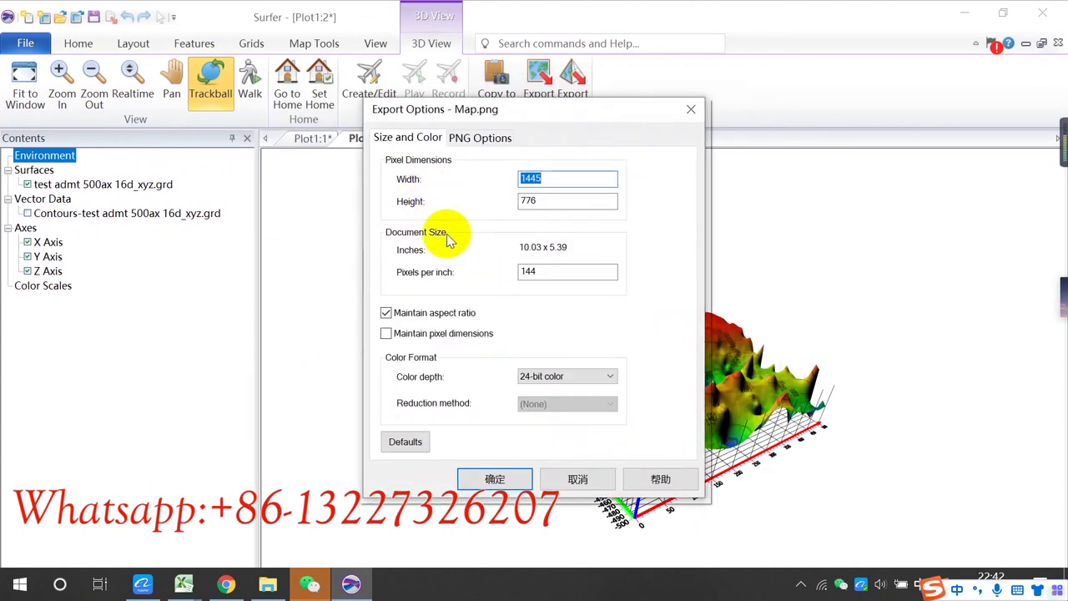
click(501, 481)
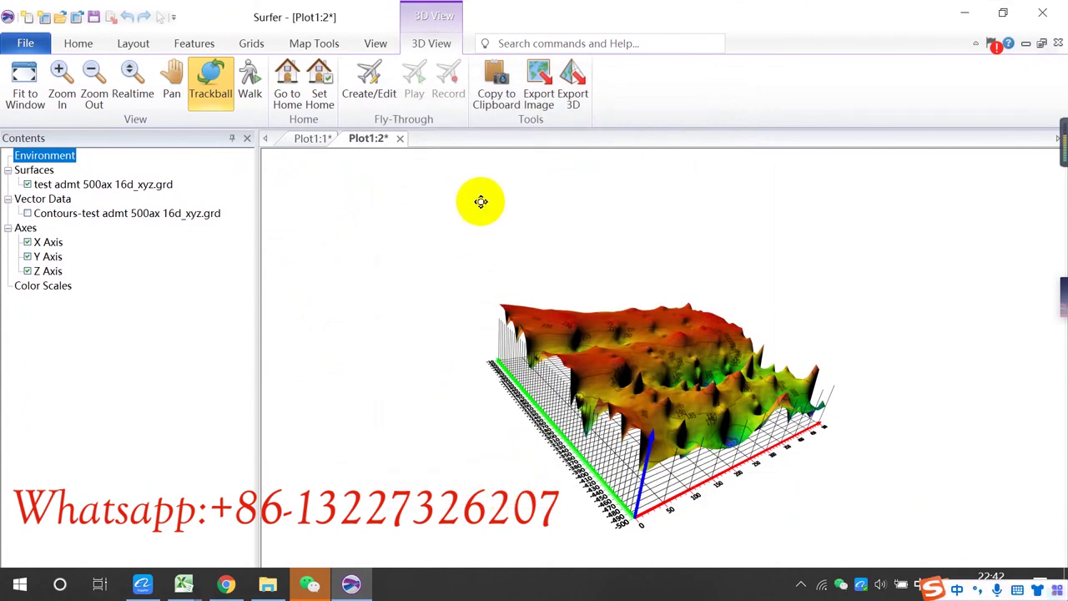
drag(534, 253, 908, 389)
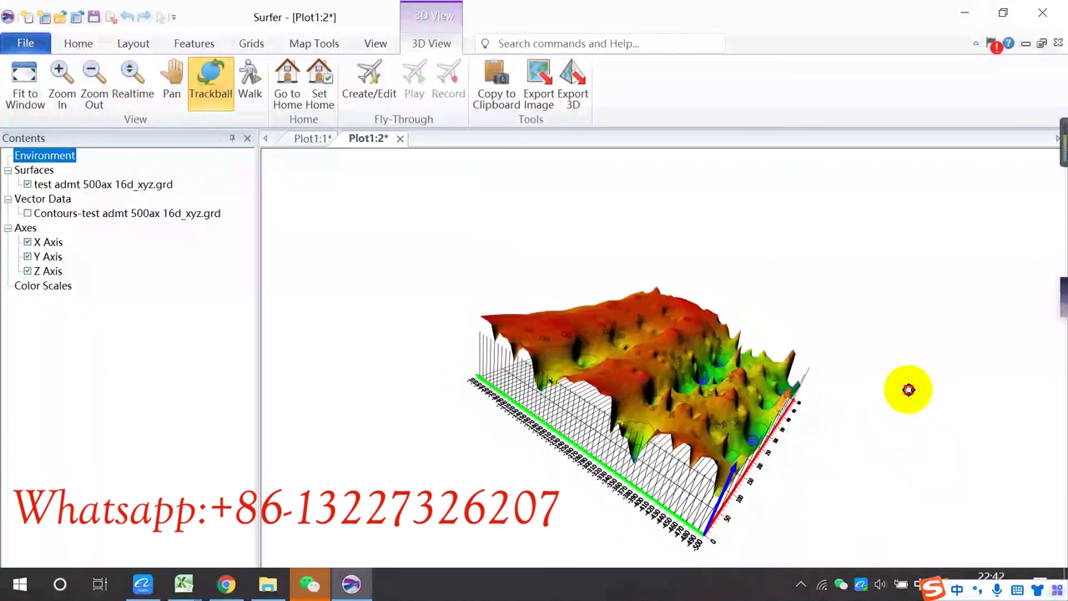
Step: On the Plot1 page, move the contour map and its colour scale lower
click(309, 138)
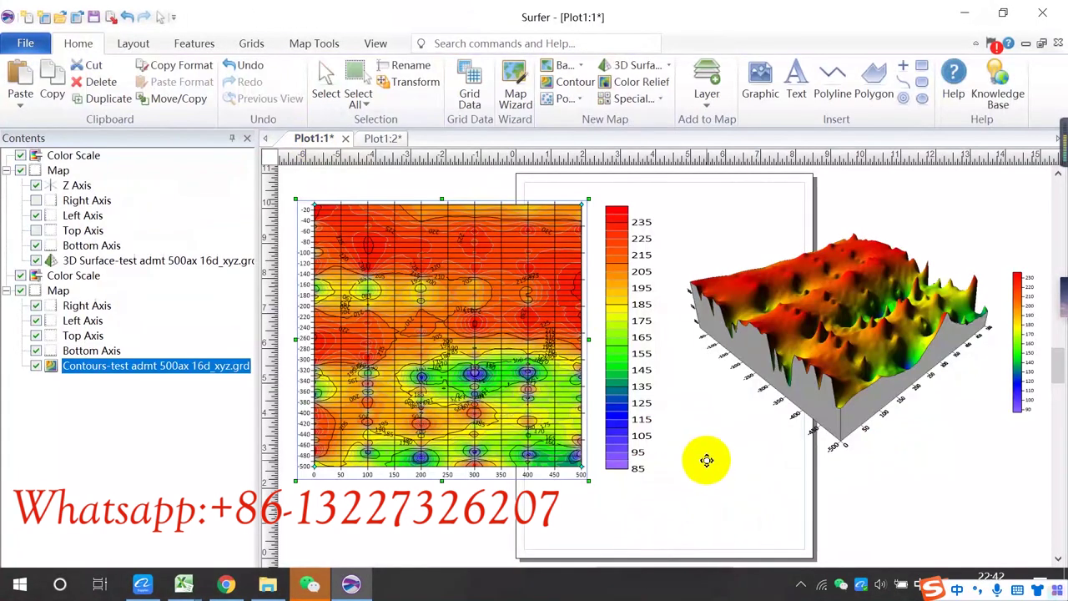
click(294, 44)
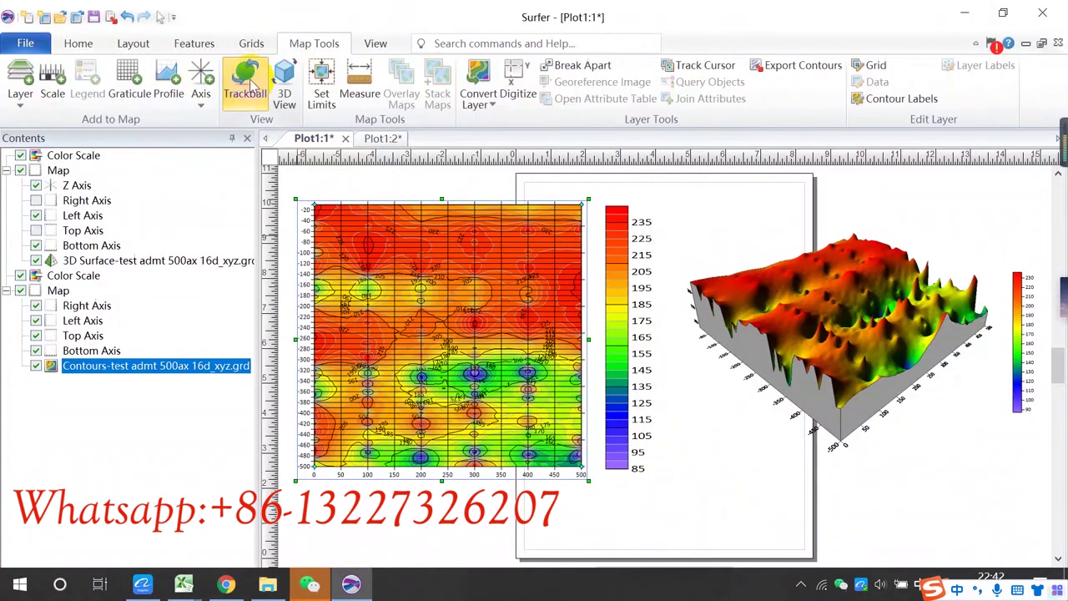
click(75, 43)
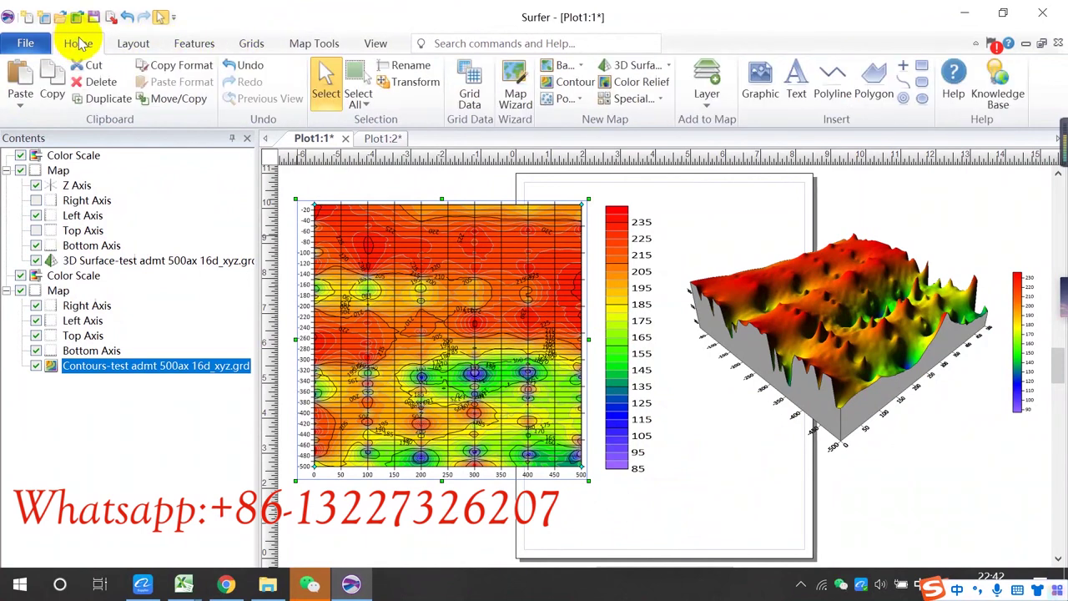
click(438, 223)
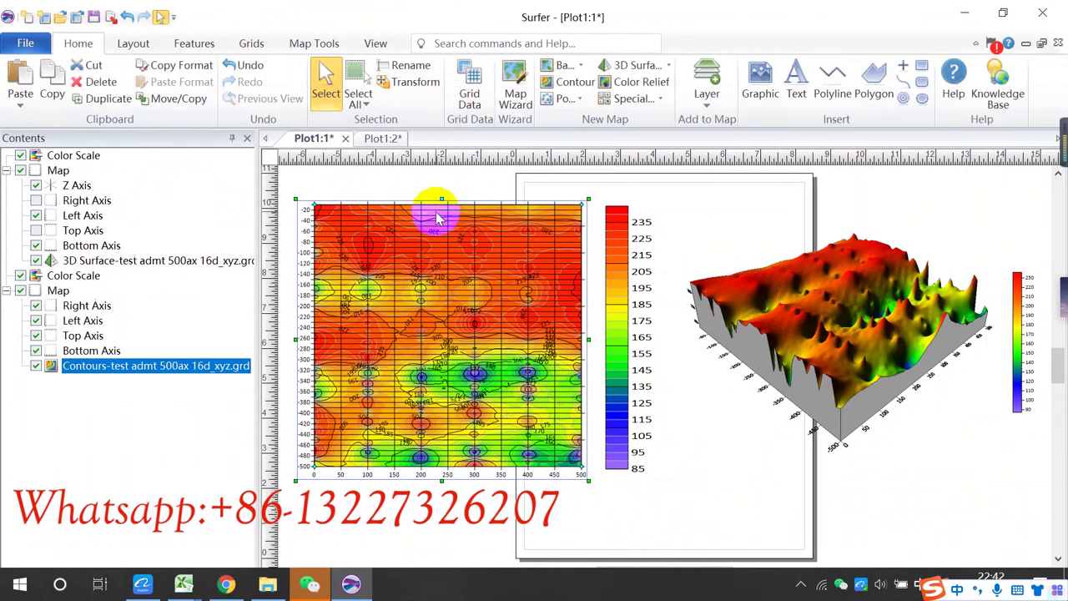
drag(406, 242, 414, 271)
click(613, 352)
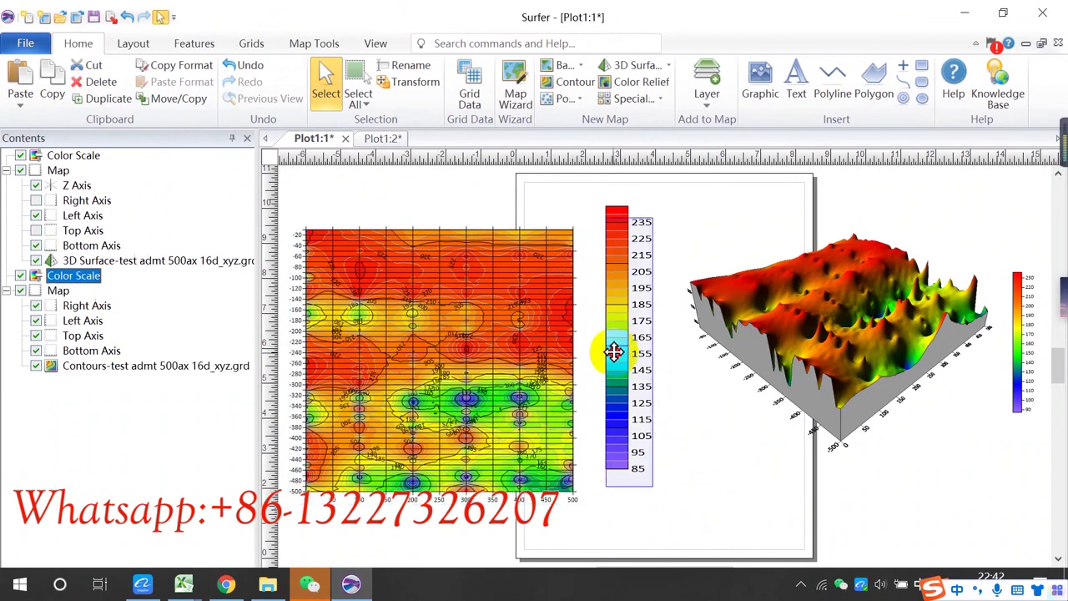
drag(613, 352, 609, 382)
click(704, 402)
click(427, 187)
Step: Add the text title '2D Map' above the contour map and enlarge it
click(181, 44)
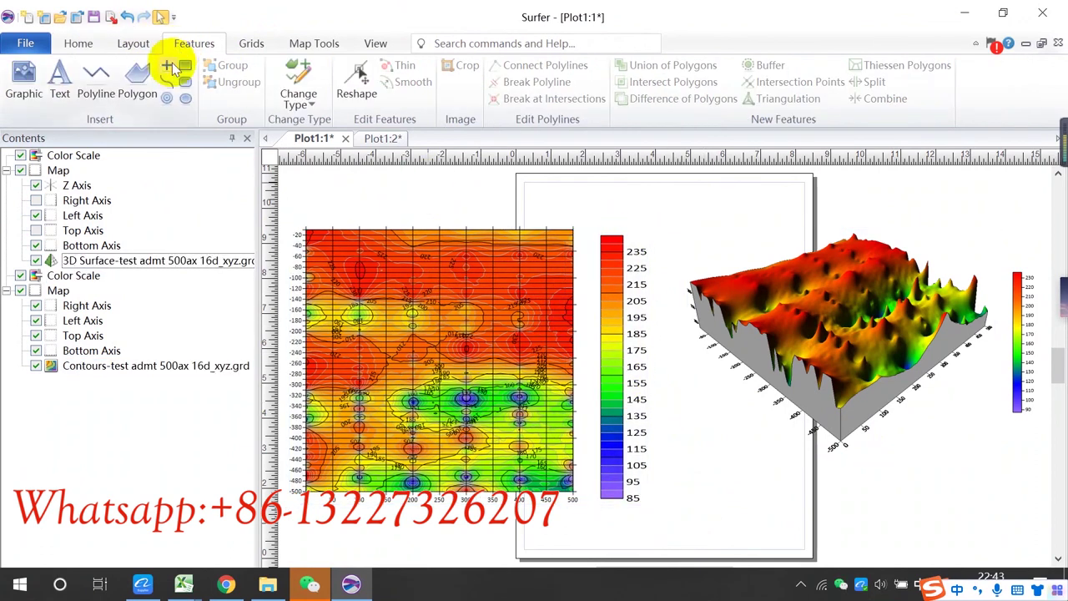
click(59, 83)
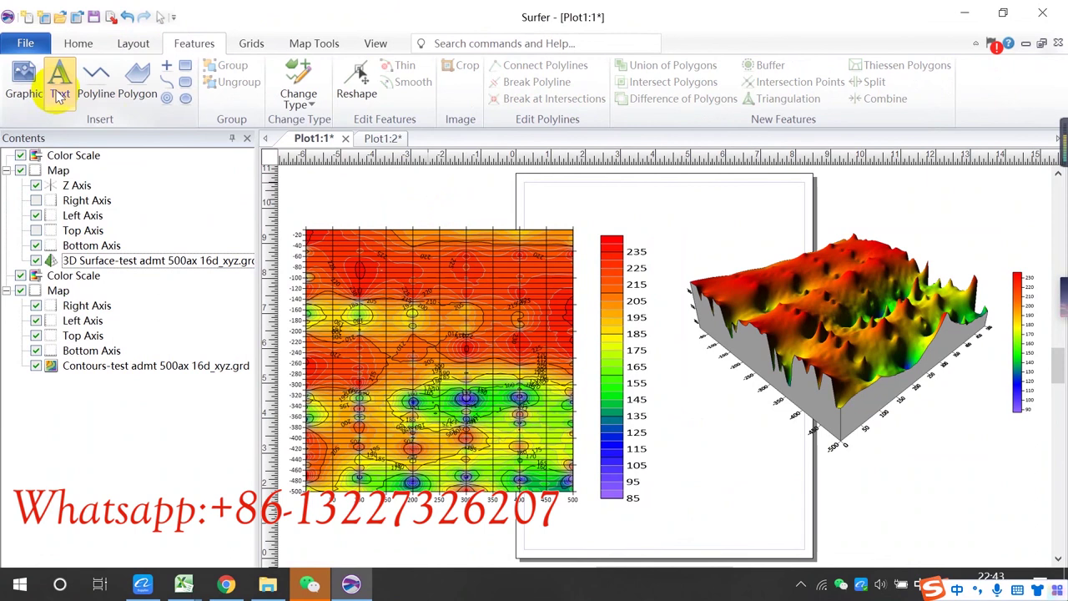
click(373, 196)
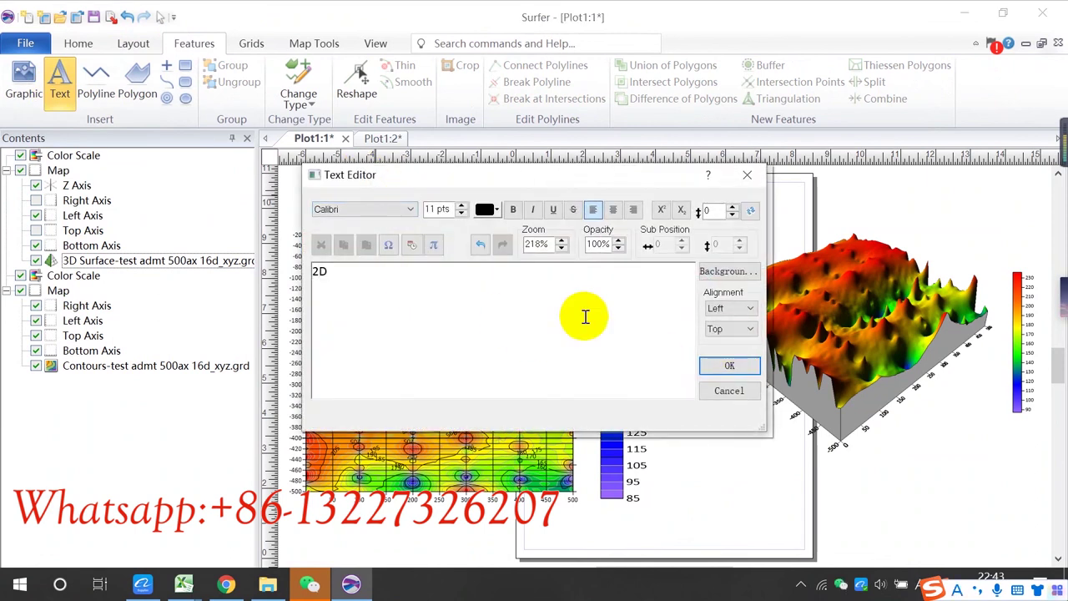
text(2D Map)
key(Return)
click(715, 374)
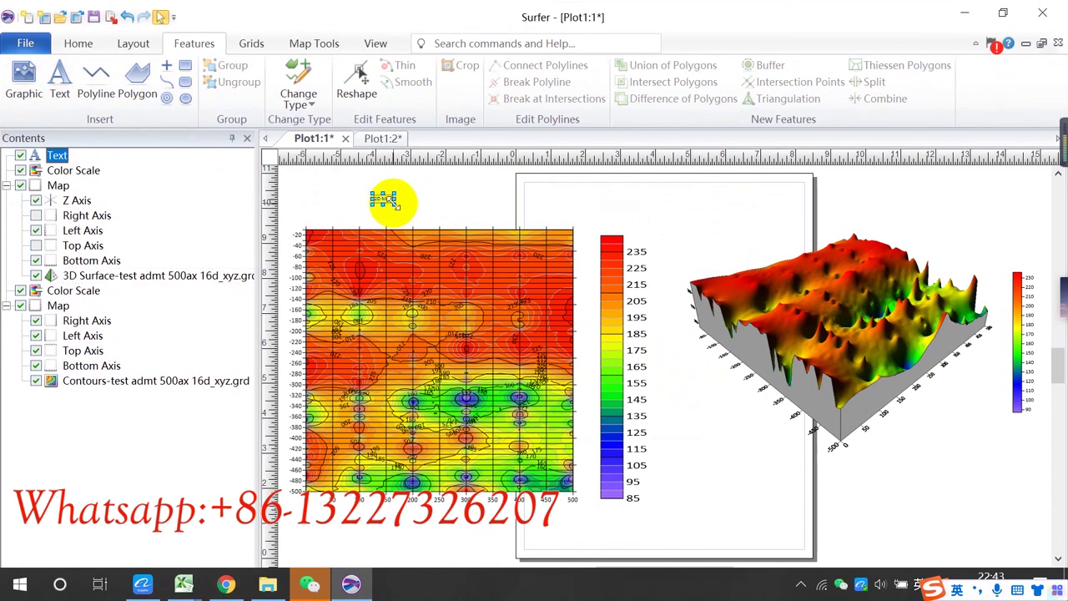
click(418, 222)
click(492, 202)
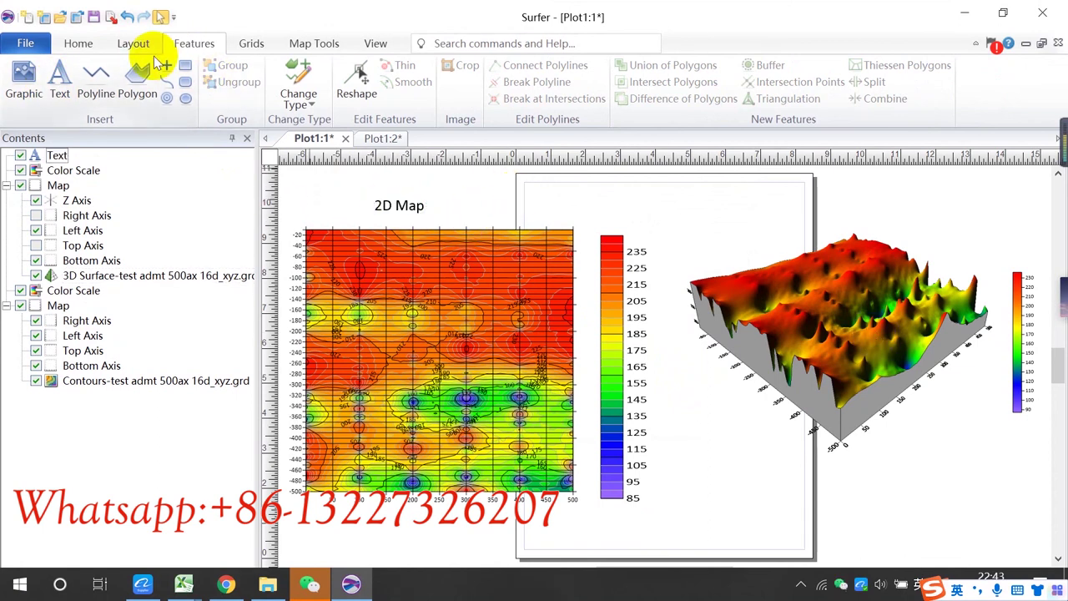
Step: Place a '3D Map' text label below the 3D surface, enlarge it and position it
click(61, 84)
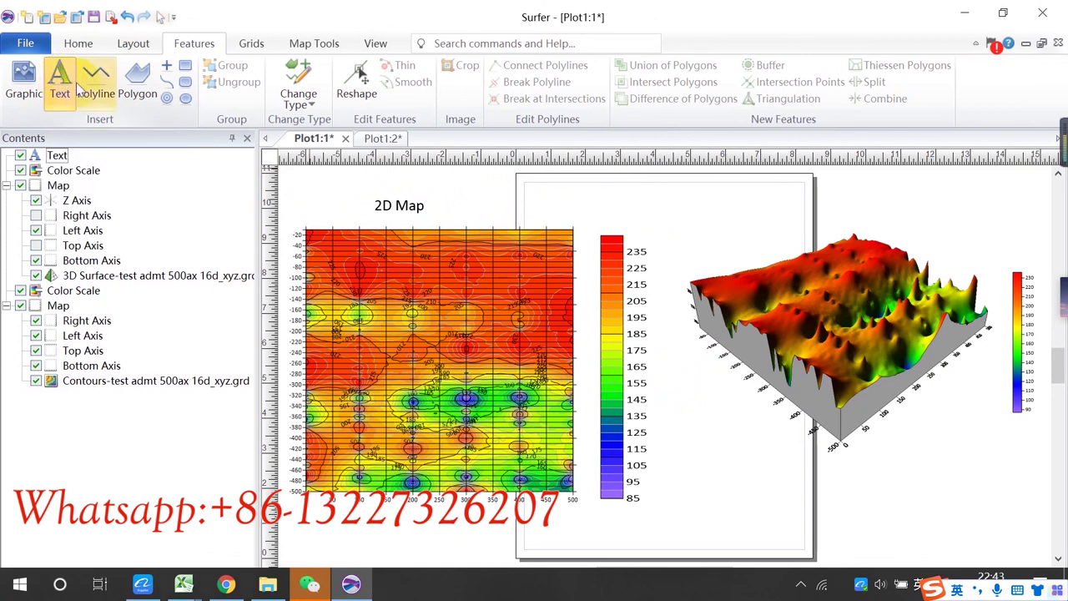
click(908, 454)
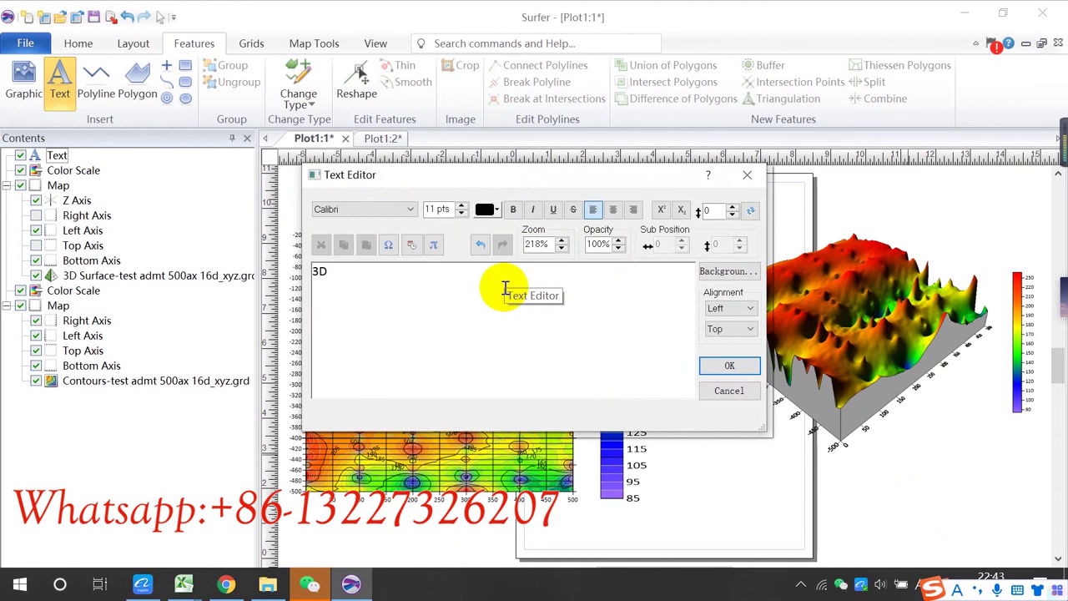
click(710, 366)
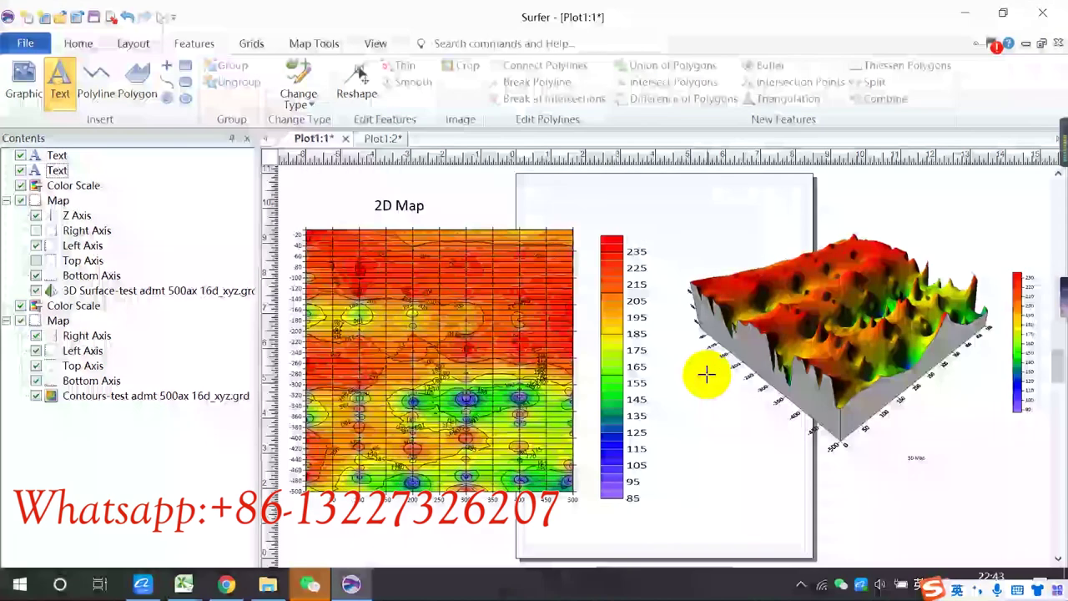
click(60, 79)
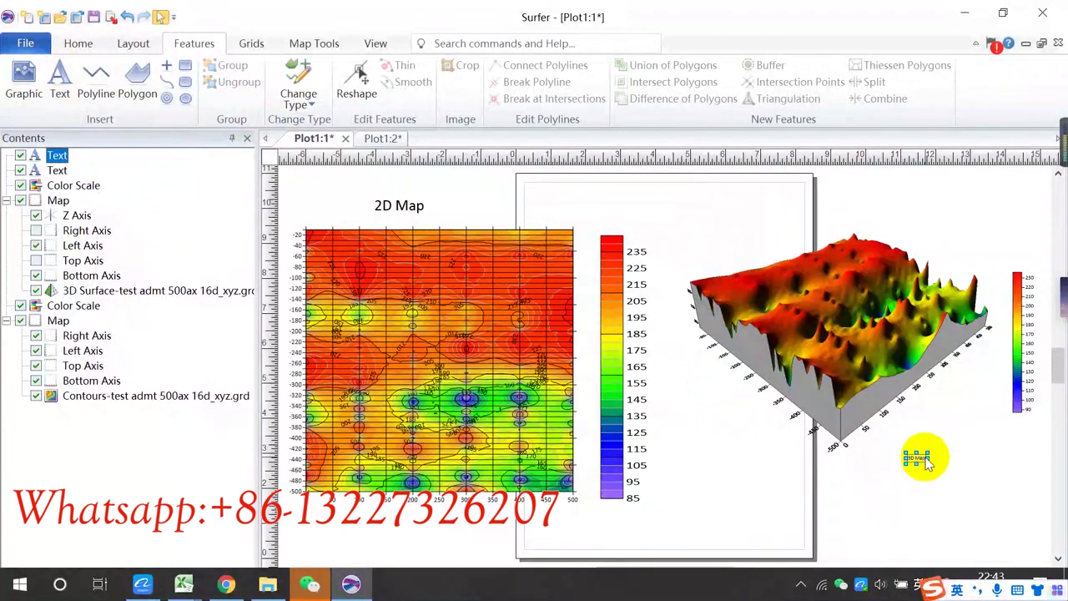
mouse_move(928, 463)
mouse_down()
mouse_move(985, 501)
mouse_move(946, 453)
mouse_move(936, 465)
mouse_up()
click(859, 495)
click(862, 497)
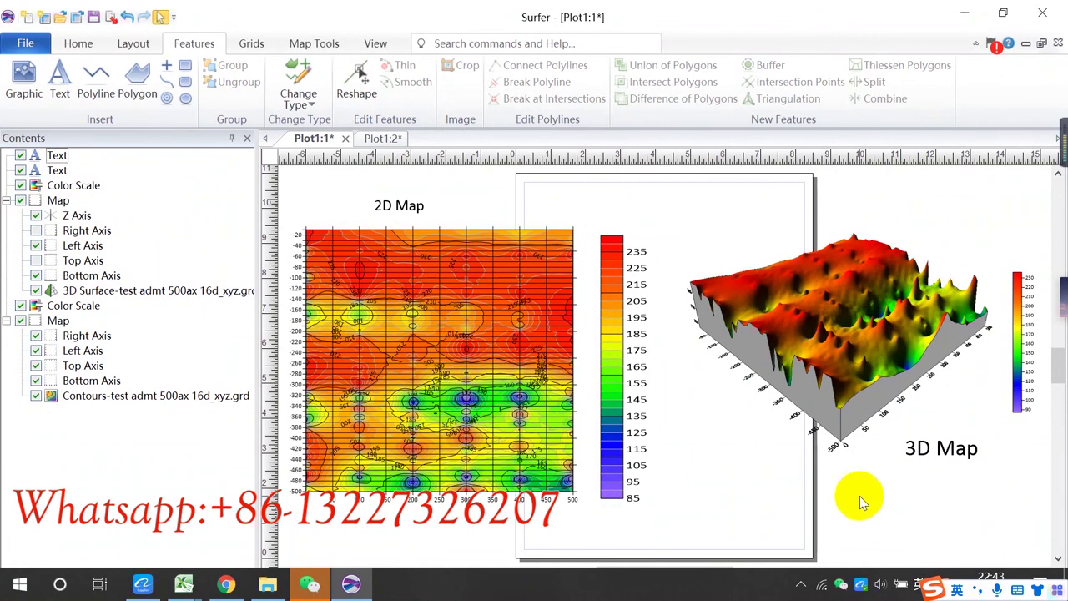
Step: Rotate the surface again in the 3D view document, then return to the Plot1 page
click(382, 139)
drag(628, 370, 439, 384)
click(297, 140)
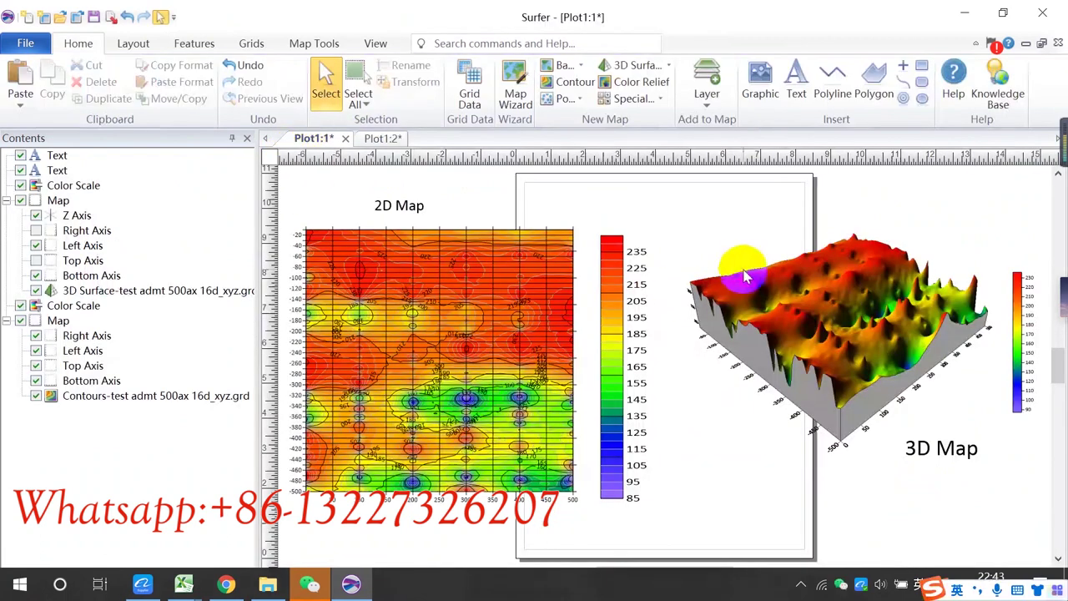